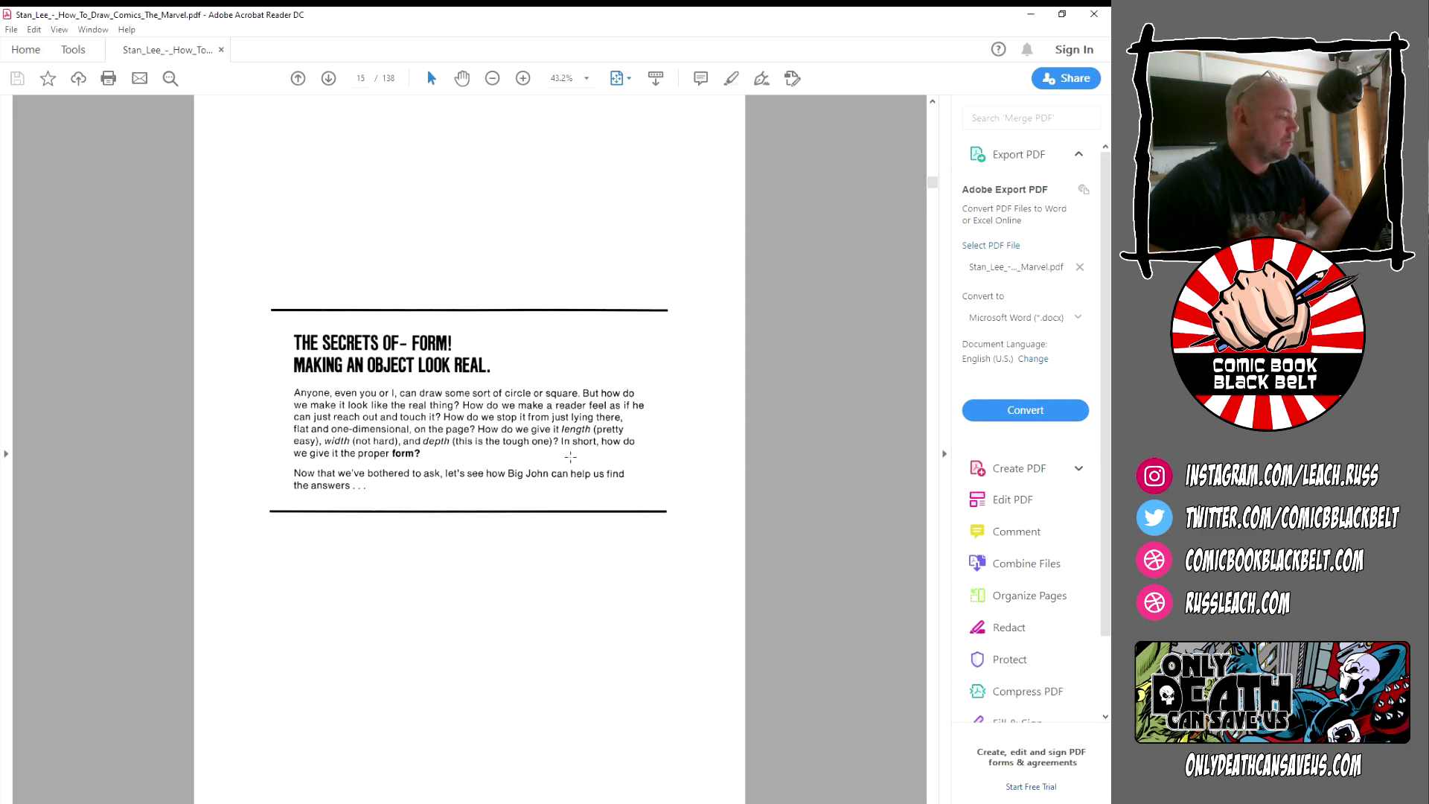
# - Switch to Clip Studio Paint and lightly sketch a chair's construction lines: a tall back panel rising from a box for the seat and legs
pyautogui.scroll(-2, 570, 456)
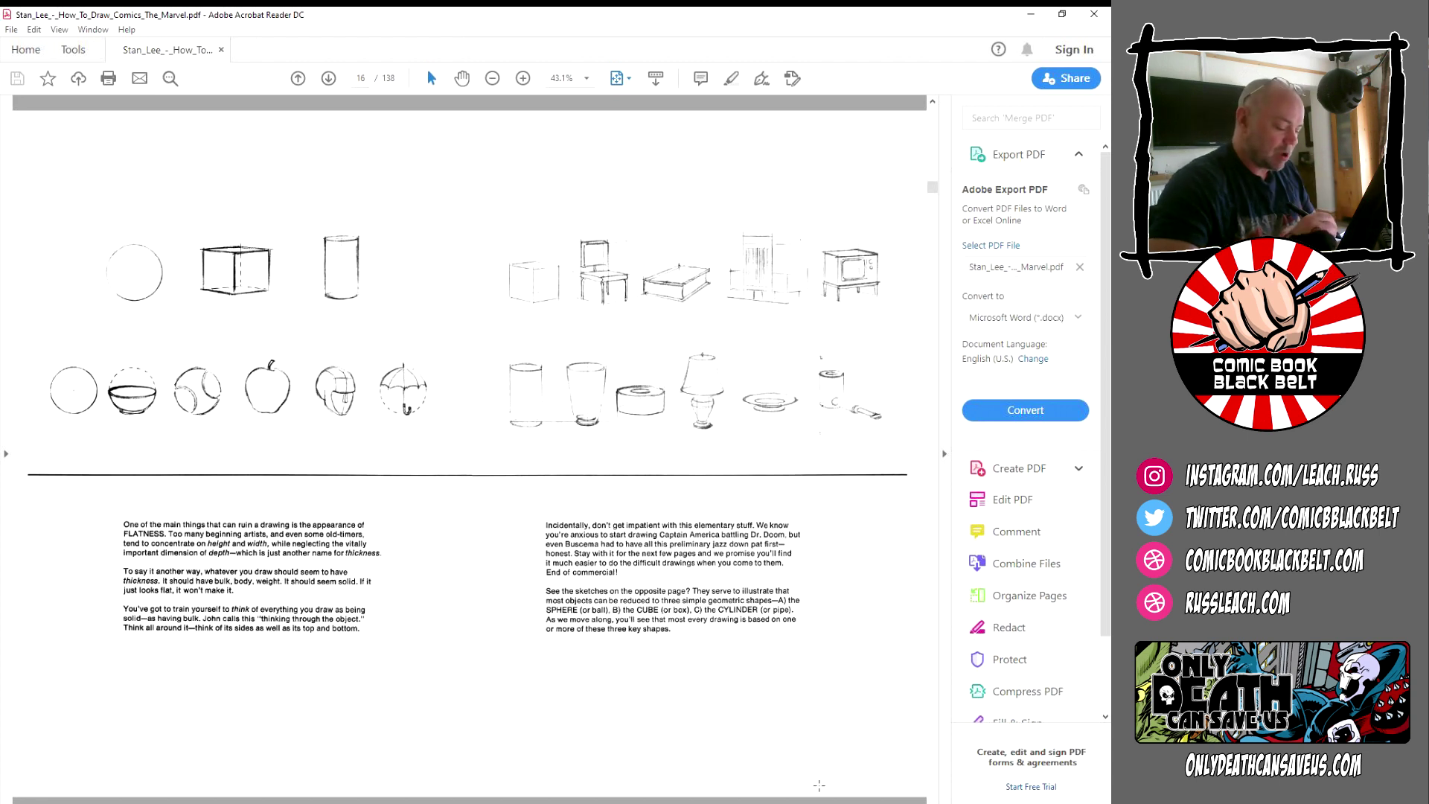
pyautogui.moveTo(836, 802)
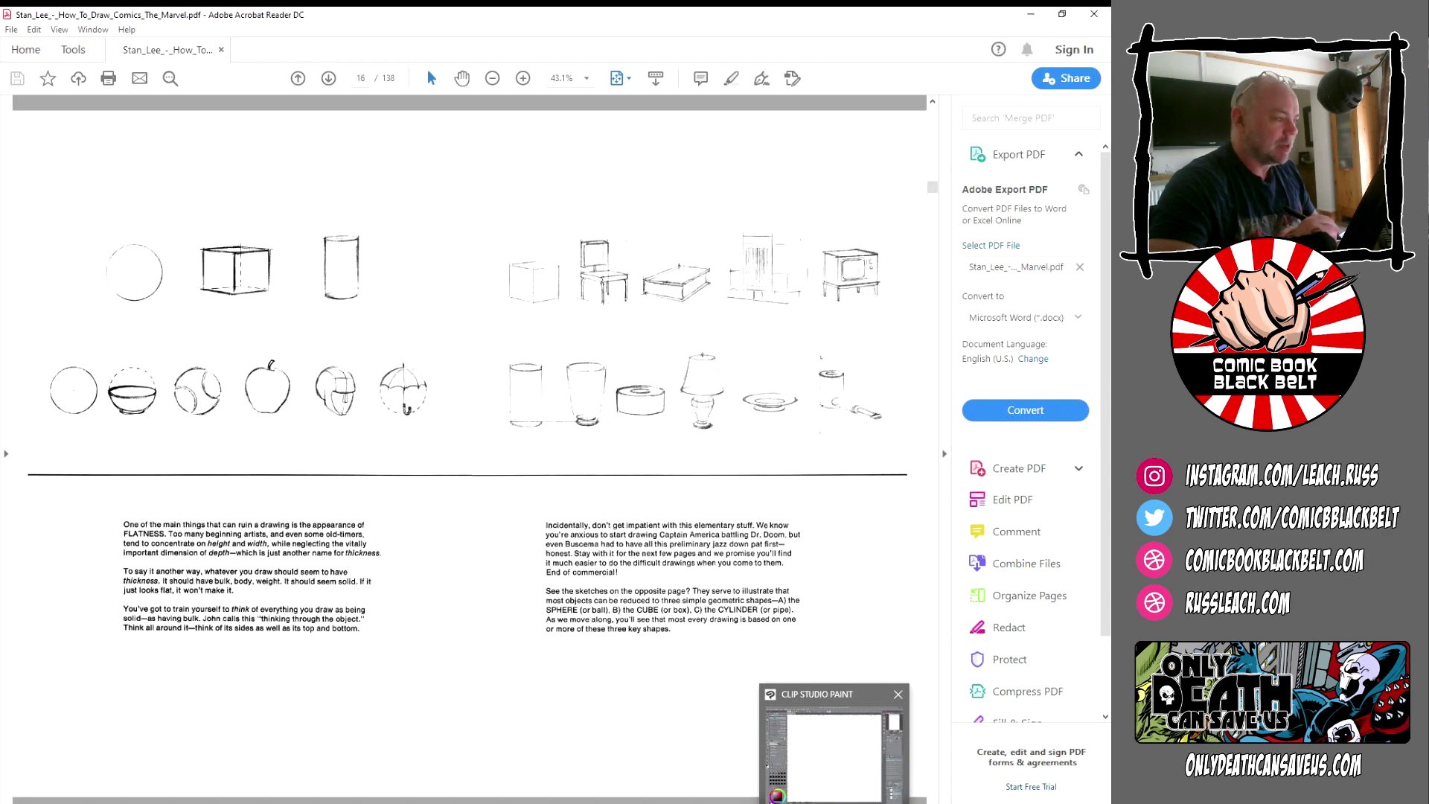
pyautogui.click(834, 766)
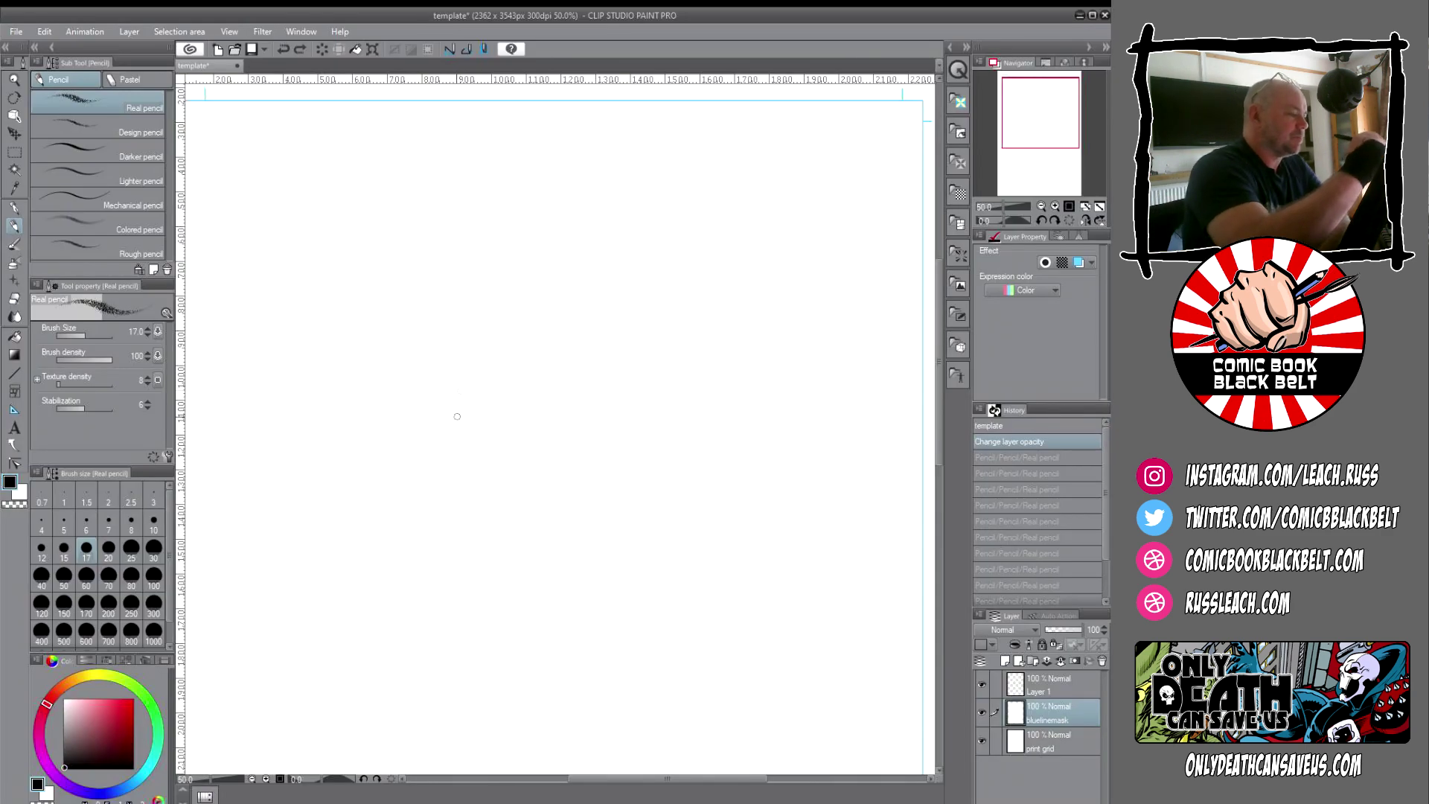
pyautogui.click(462, 271)
pyautogui.moveTo(465, 279)
pyautogui.mouseDown()
pyautogui.moveTo(470, 432)
pyautogui.moveTo(522, 282)
pyautogui.moveTo(531, 413)
pyautogui.moveTo(515, 436)
pyautogui.moveTo(474, 436)
pyautogui.moveTo(535, 422)
pyautogui.mouseUp()
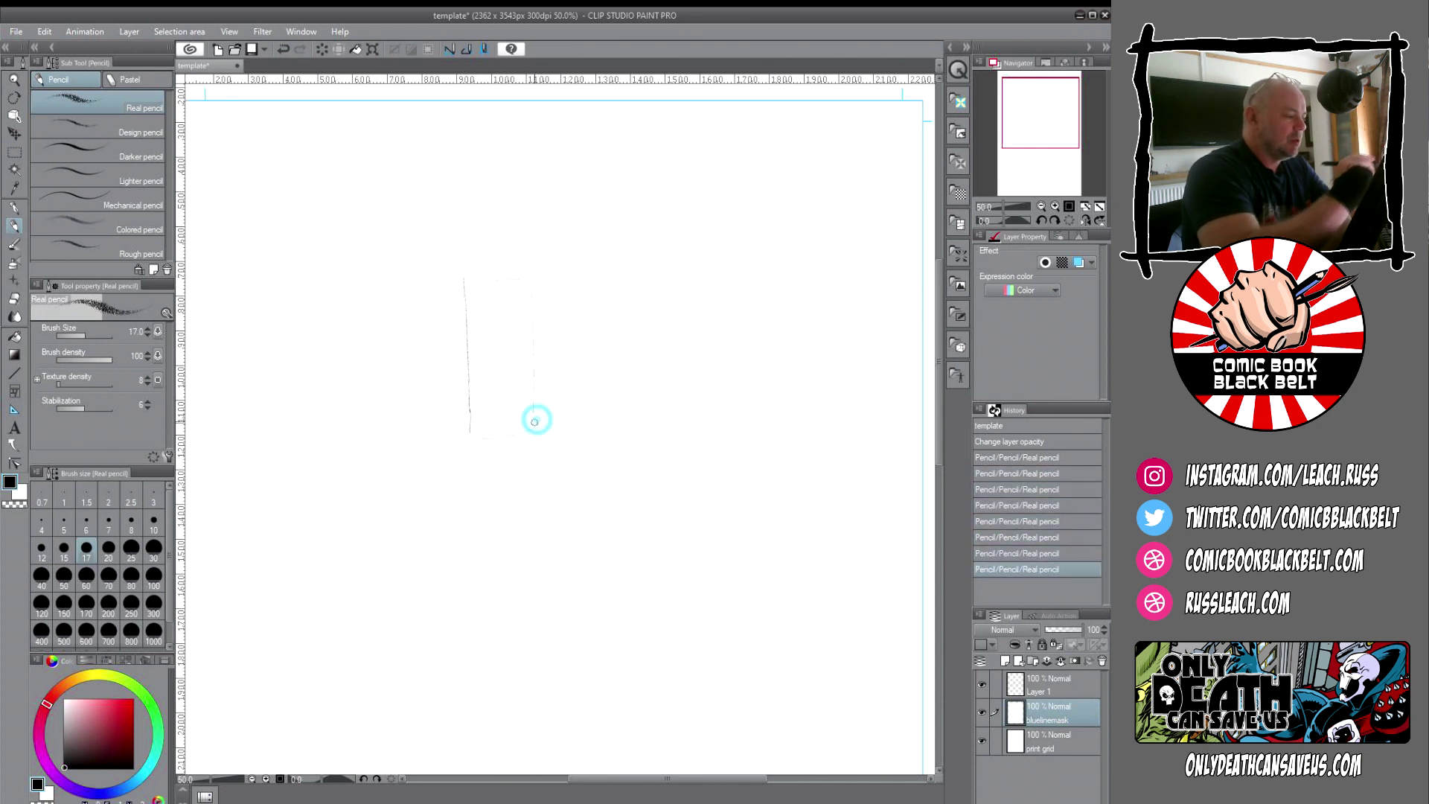
pyautogui.moveTo(472, 372); pyautogui.dragTo(475, 448)
pyautogui.moveTo(516, 383); pyautogui.dragTo(516, 467)
pyautogui.moveTo(472, 370); pyautogui.dragTo(537, 368)
pyautogui.moveTo(538, 366)
pyautogui.mouseDown()
pyautogui.moveTo(583, 374)
pyautogui.moveTo(581, 435)
pyautogui.mouseUp()
pyautogui.moveTo(471, 434)
pyautogui.mouseDown()
pyautogui.moveTo(508, 458)
pyautogui.moveTo(569, 445)
pyautogui.moveTo(515, 457)
pyautogui.mouseUp()
pyautogui.moveTo(579, 376); pyautogui.dragTo(583, 440)
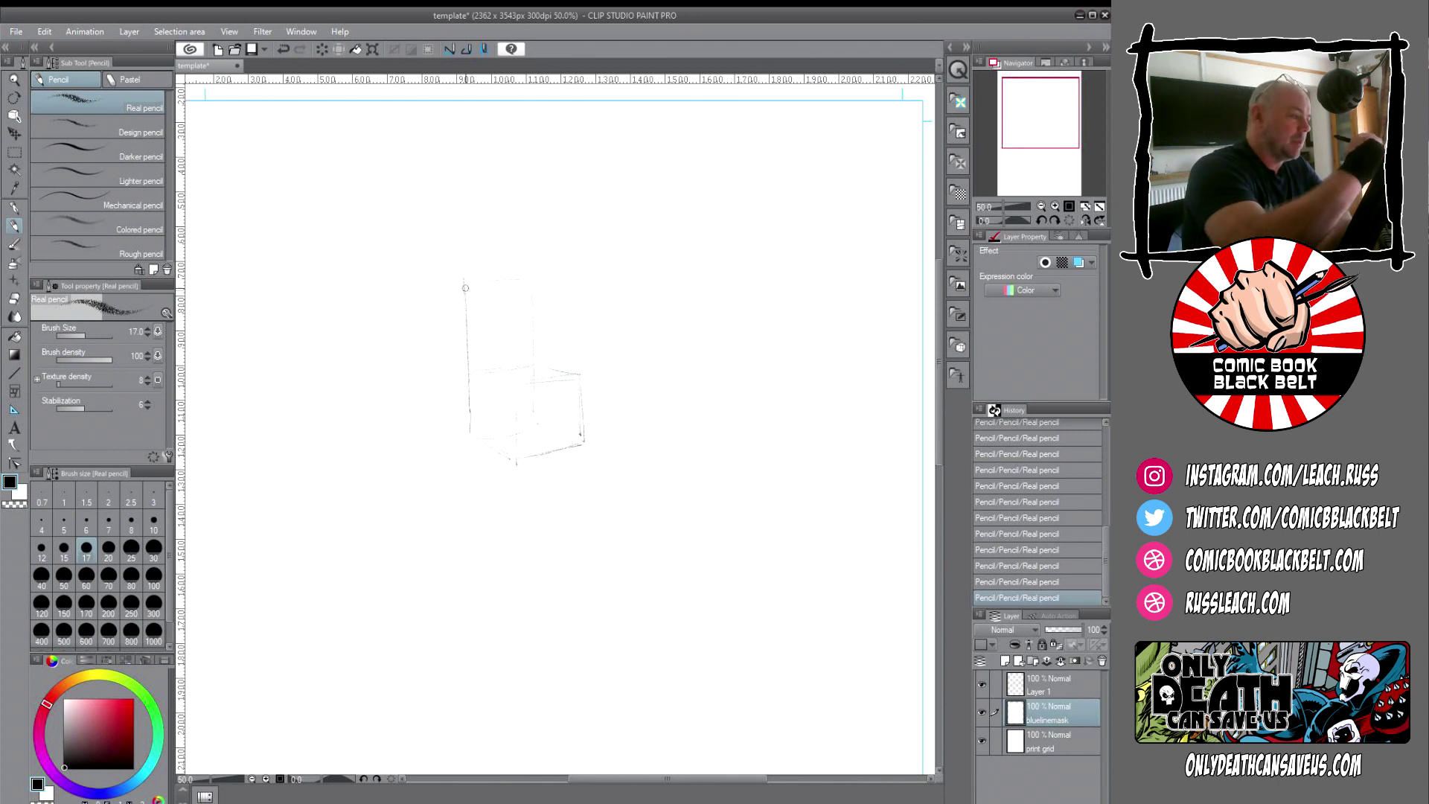
# - Define the chair's backrest with inner frame lines and a crossbar, and outline the top of the seat
pyautogui.moveTo(466, 281); pyautogui.dragTo(476, 372)
pyautogui.moveTo(516, 278); pyautogui.dragTo(532, 358)
pyautogui.moveTo(464, 281)
pyautogui.mouseDown()
pyautogui.moveTo(524, 277)
pyautogui.moveTo(473, 281)
pyautogui.moveTo(515, 281)
pyautogui.moveTo(486, 308)
pyautogui.moveTo(525, 304)
pyautogui.mouseUp()
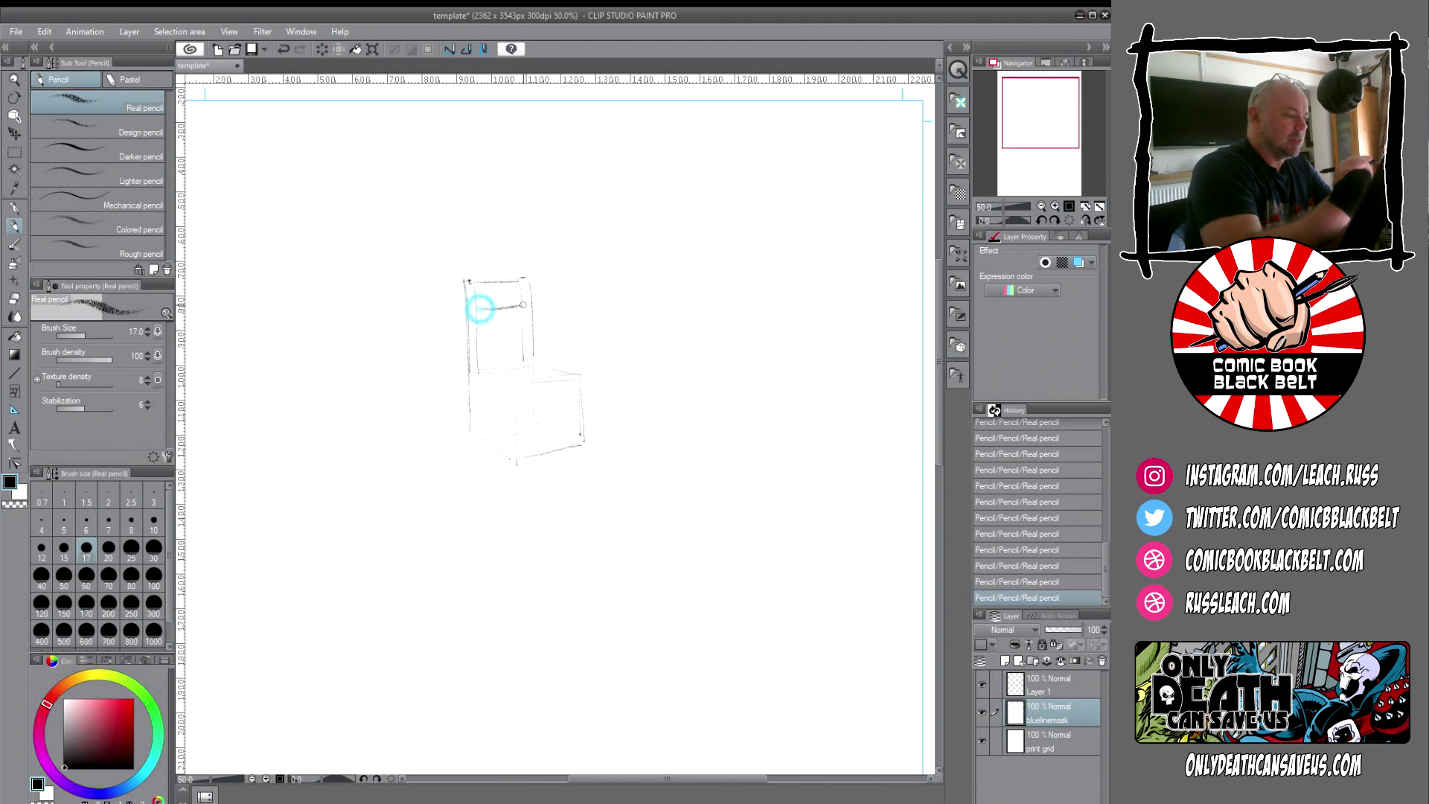
pyautogui.moveTo(483, 367)
pyautogui.mouseDown()
pyautogui.moveTo(565, 375)
pyautogui.moveTo(471, 373)
pyautogui.moveTo(555, 373)
pyautogui.moveTo(539, 361)
pyautogui.moveTo(580, 374)
pyautogui.mouseUp()
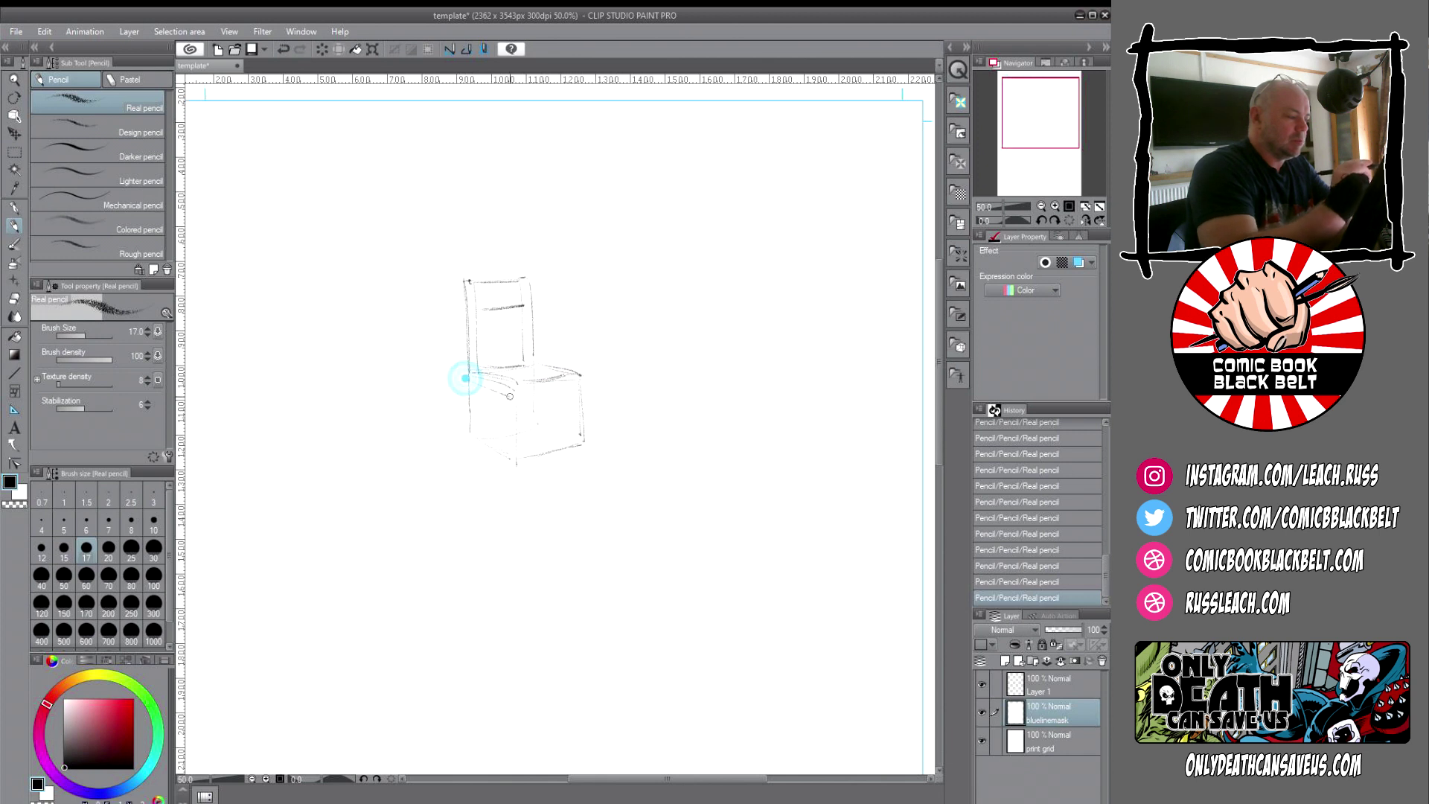
# - Draw the seat's front edge and the chair's legs inside the construction box
pyautogui.moveTo(466, 376)
pyautogui.mouseDown()
pyautogui.moveTo(509, 396)
pyautogui.moveTo(566, 384)
pyautogui.moveTo(514, 398)
pyautogui.moveTo(579, 376)
pyautogui.moveTo(515, 425)
pyautogui.moveTo(520, 456)
pyautogui.mouseUp()
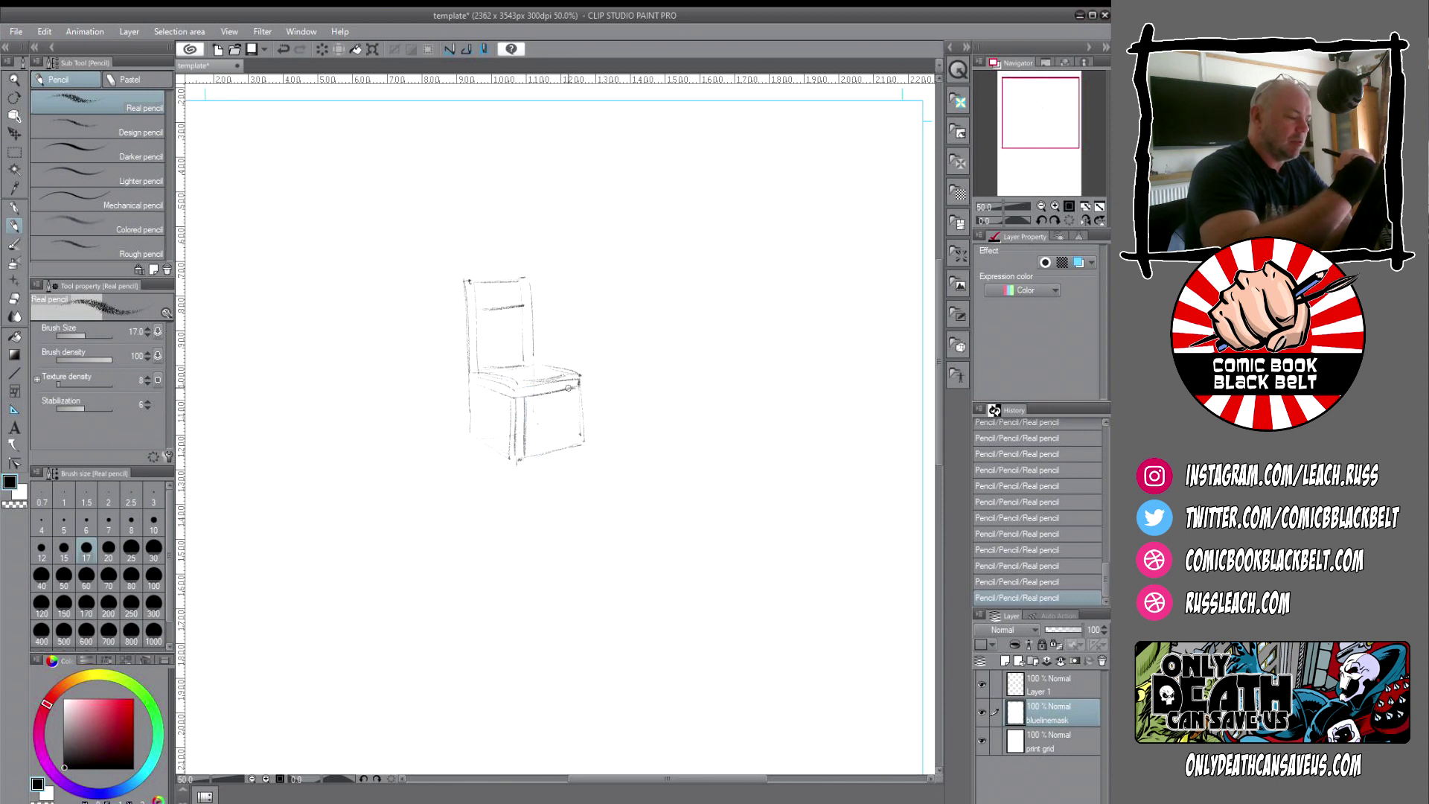
pyautogui.moveTo(572, 387)
pyautogui.mouseDown()
pyautogui.moveTo(578, 442)
pyautogui.moveTo(569, 413)
pyautogui.moveTo(512, 457)
pyautogui.moveTo(581, 444)
pyautogui.mouseUp()
pyautogui.moveTo(470, 381); pyautogui.dragTo(477, 437)
pyautogui.moveTo(531, 383); pyautogui.dragTo(532, 429)
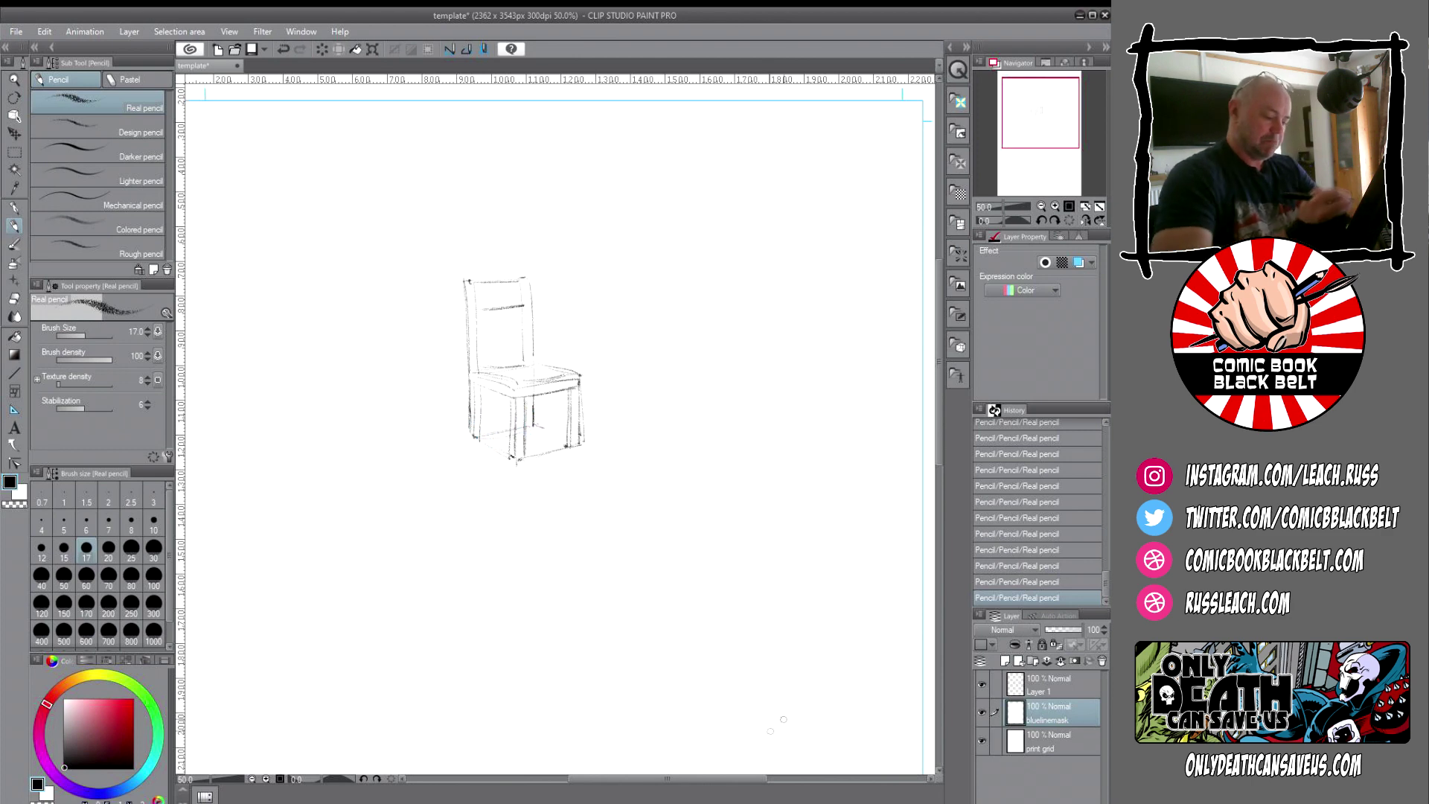
# - Return to the comics PDF in Acrobat Reader and go on to page 17 with the handgun and automobile constructions
pyautogui.hotkey('alt', 'Tab')
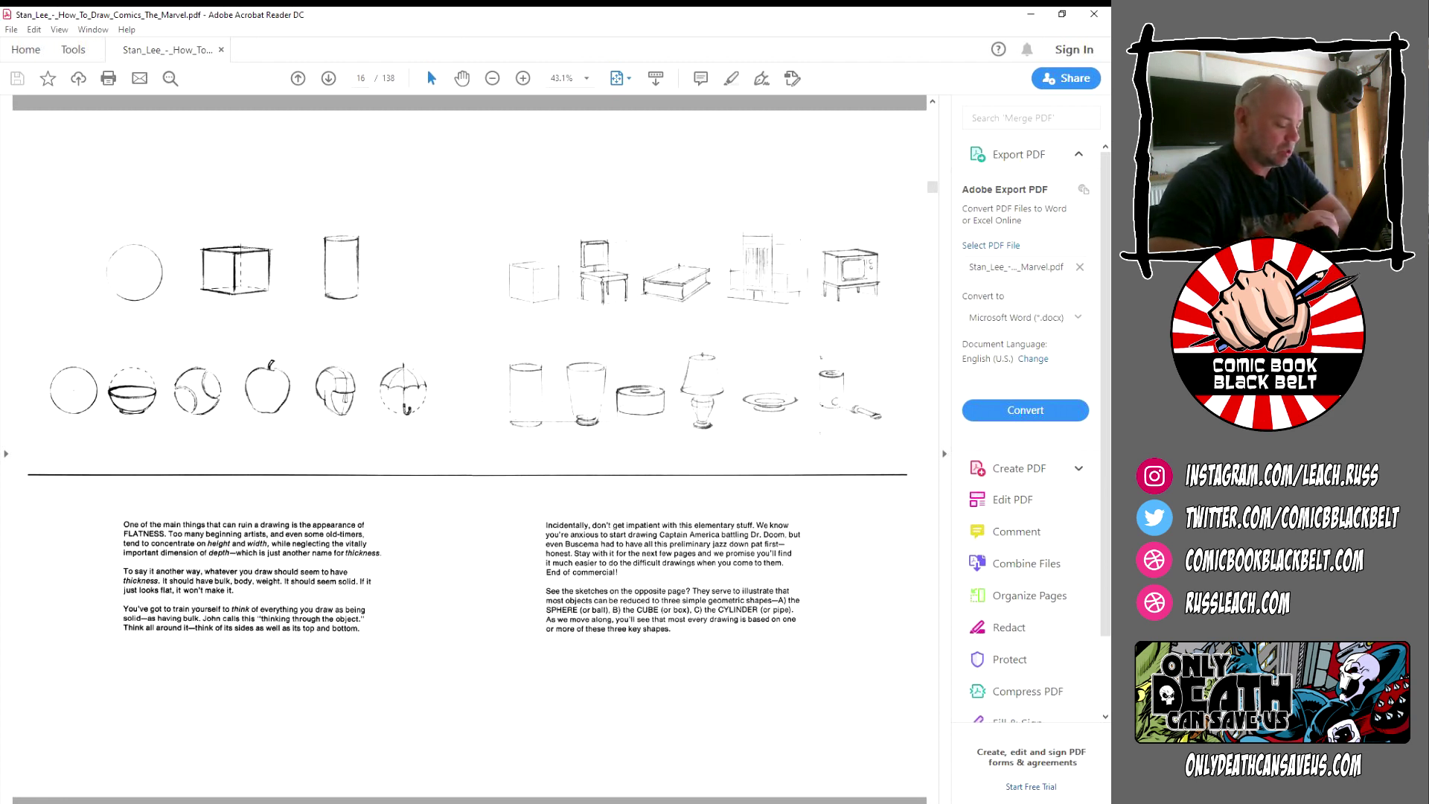
pyautogui.moveTo(867, 803)
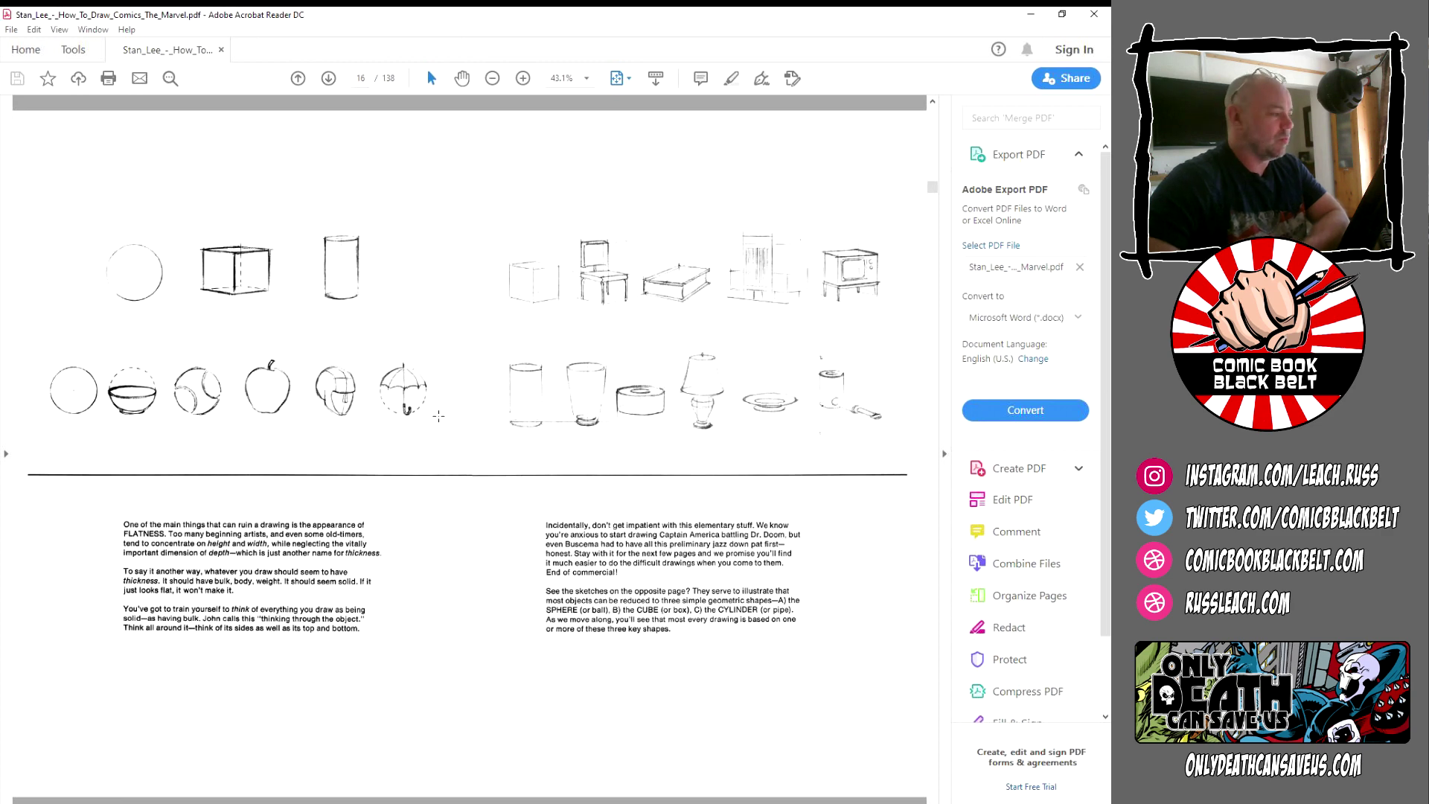
pyautogui.scroll(-1, 438, 416)
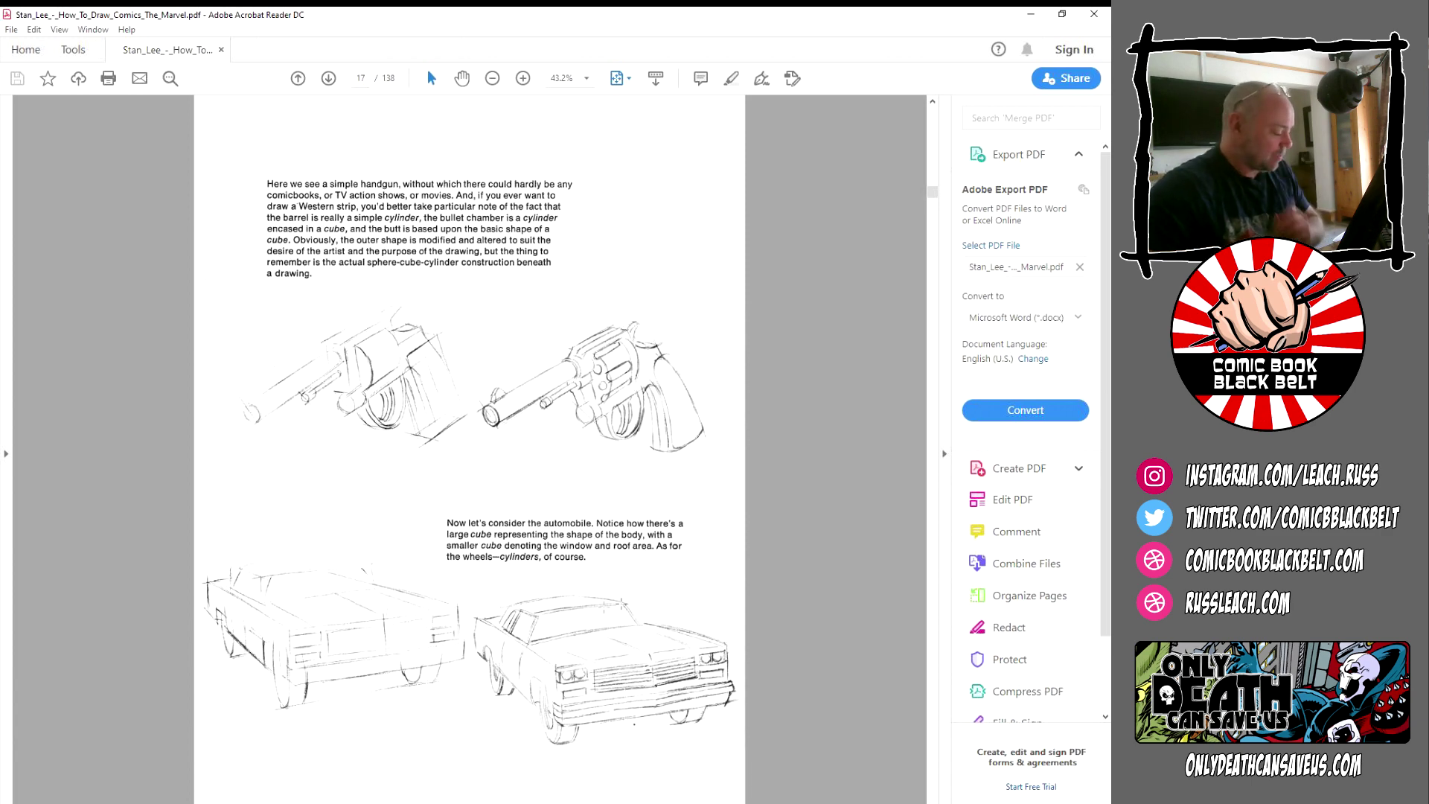
# - Switch to File Explorer and open DTMW-#9-ComicExtras-Weapons.jpg from New folder in a maximized viewer
pyautogui.hotkey('alt', 'Tab')
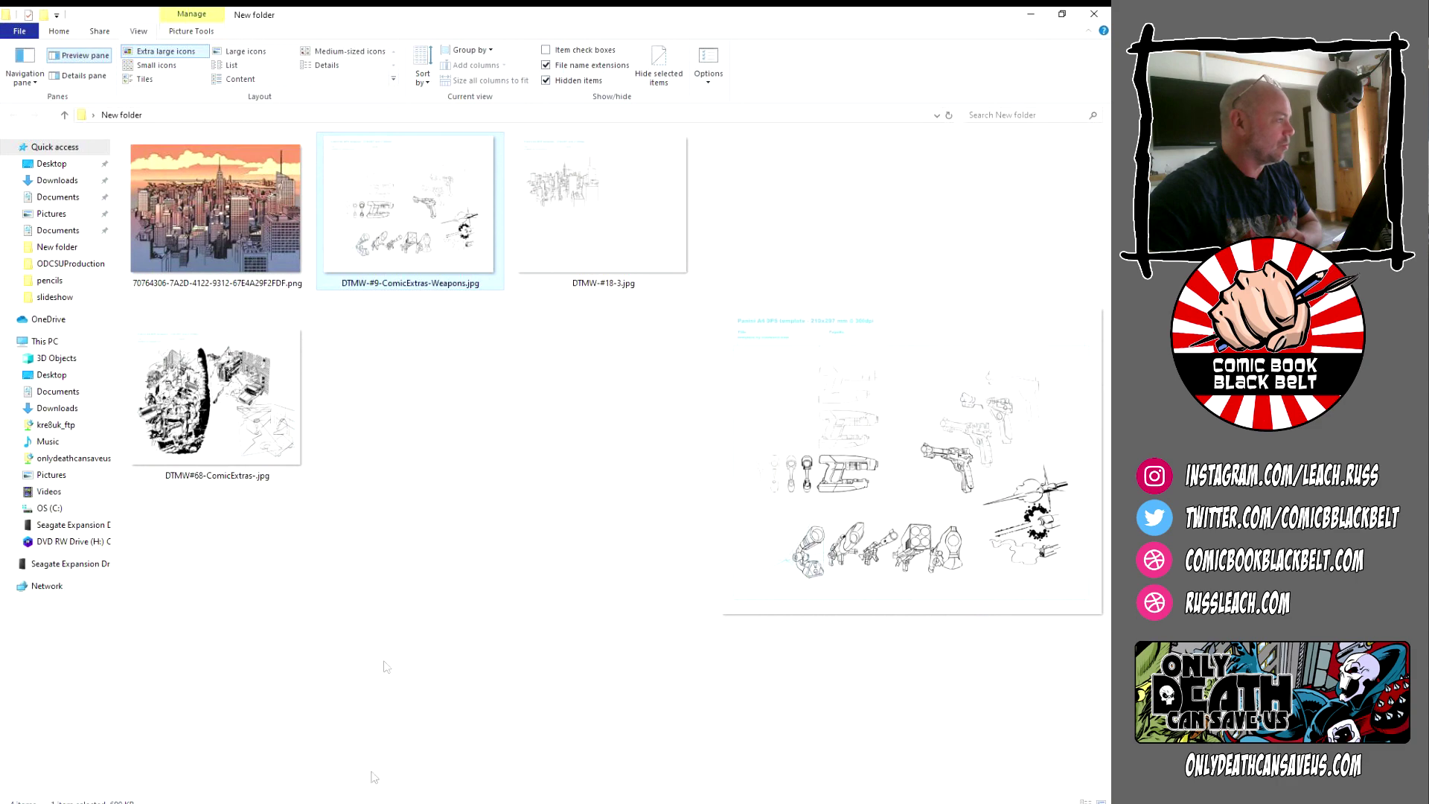
pyautogui.doubleClick(419, 257)
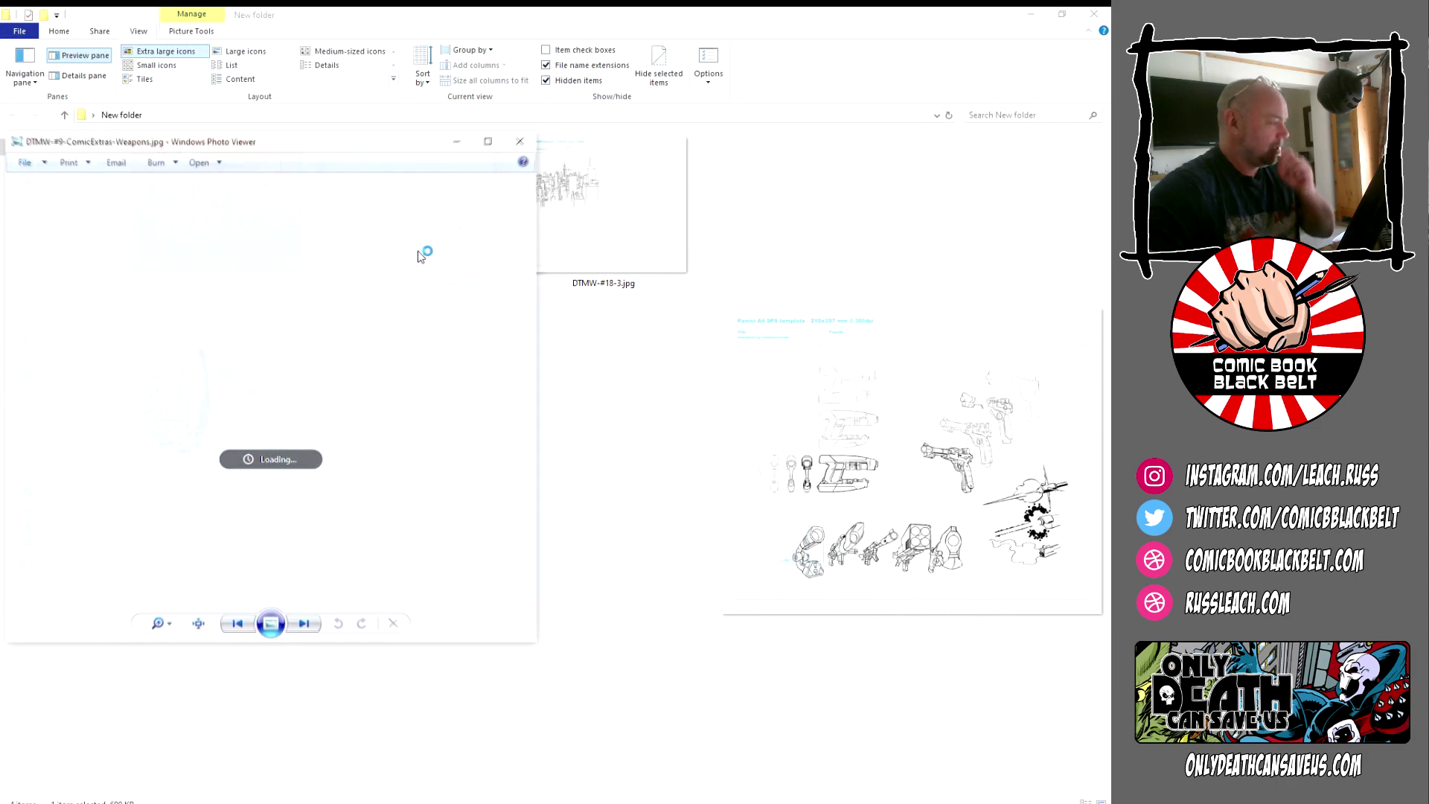
pyautogui.moveTo(404, 149); pyautogui.dragTo(489, 145)
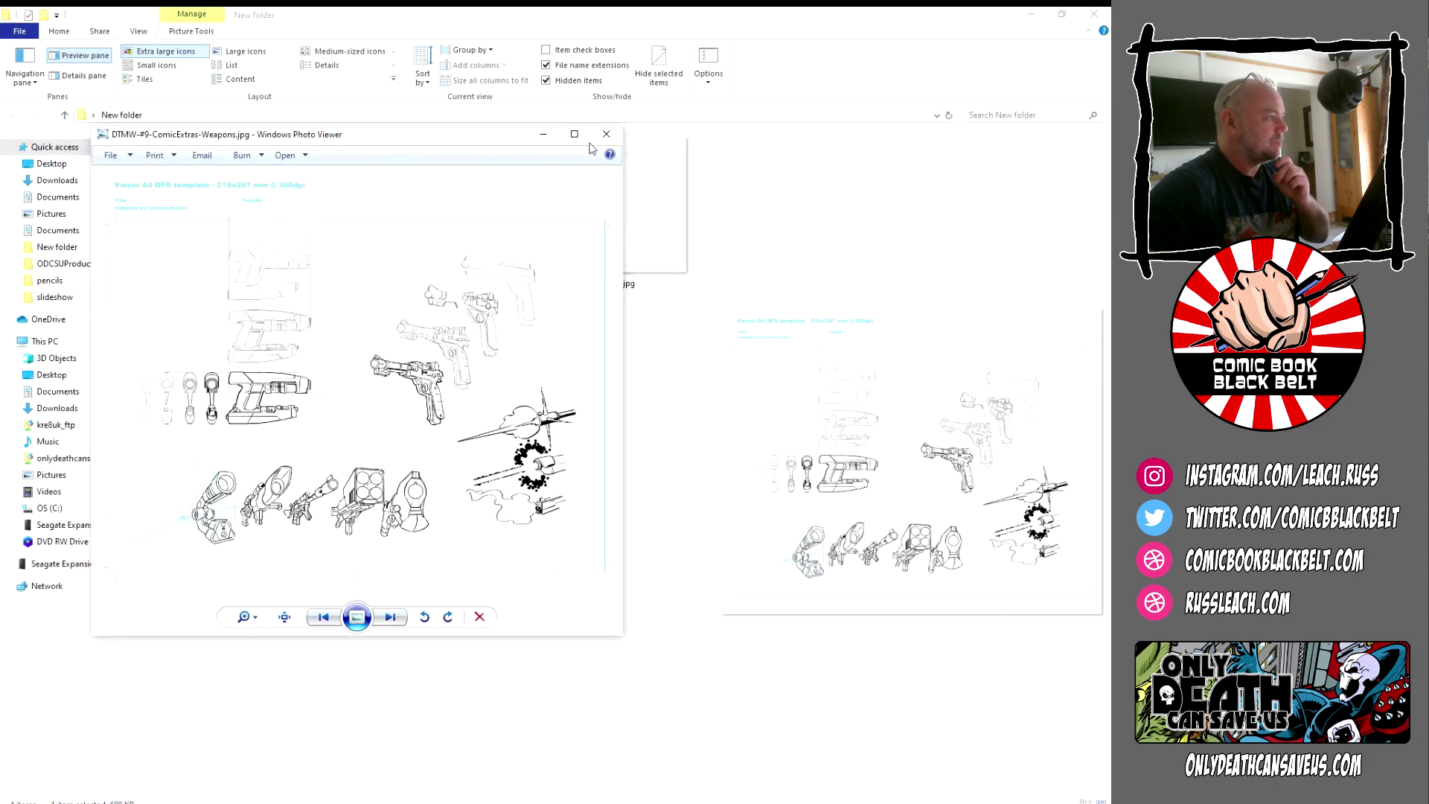
pyautogui.click(574, 139)
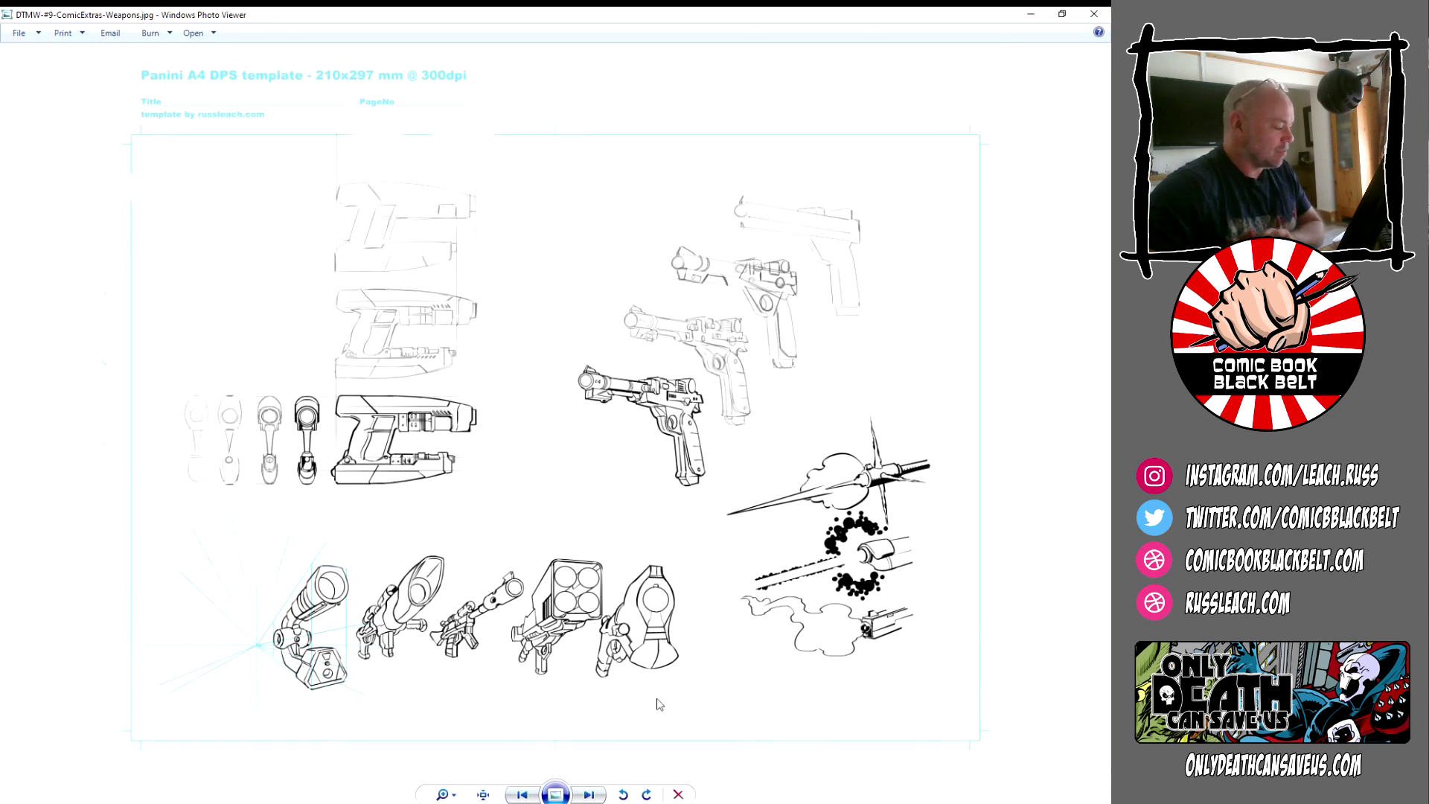
# - Examine the pistol's construction stages from rough shapes to inked drawing on the weapons sheet, and close the image
pyautogui.scroll(2, 658, 704)
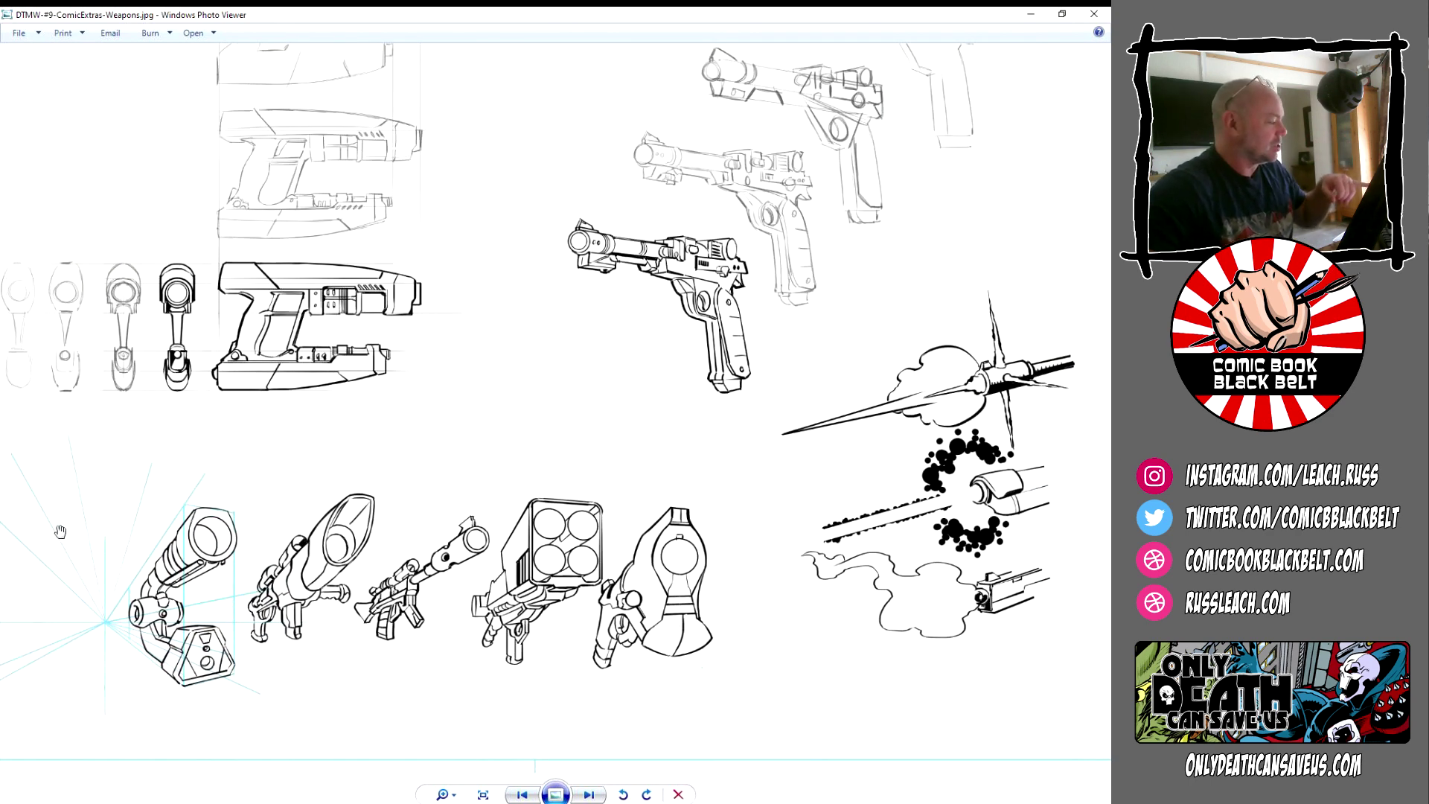
pyautogui.moveTo(887, 255); pyautogui.dragTo(701, 488)
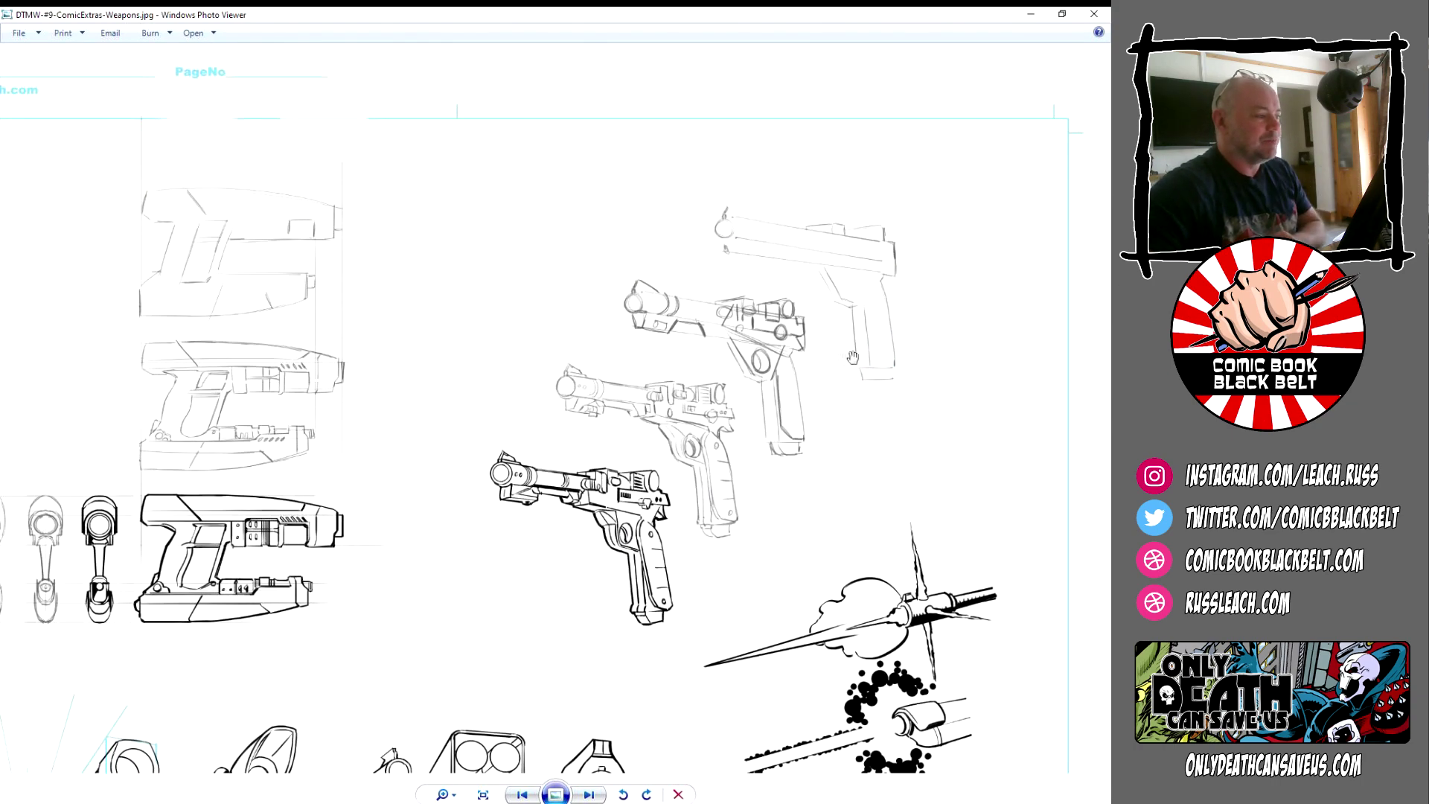
pyautogui.scroll(1, 971, 387)
pyautogui.scroll(1, 767, 474)
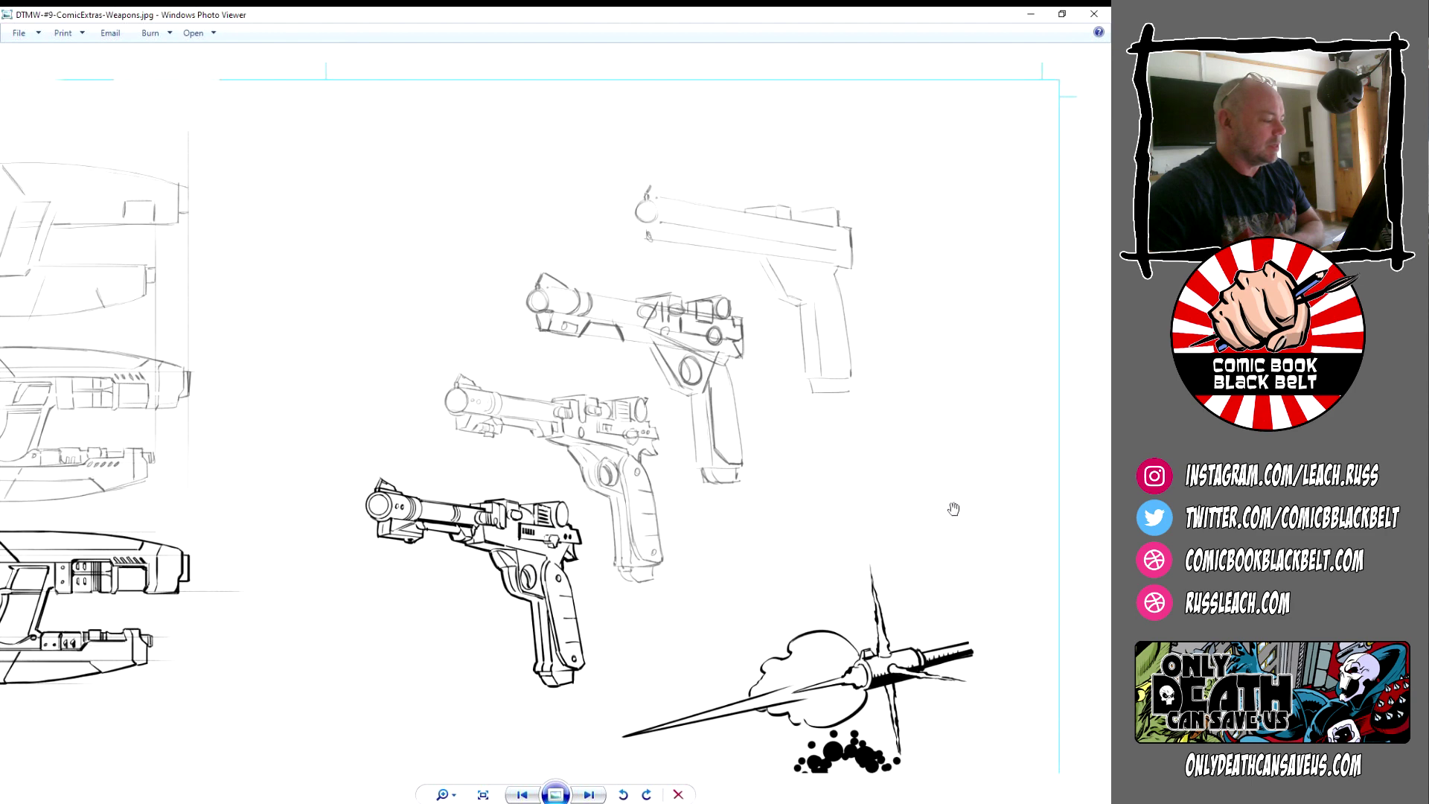
pyautogui.scroll(1, 715, 501)
pyautogui.moveTo(760, 507); pyautogui.dragTo(758, 489)
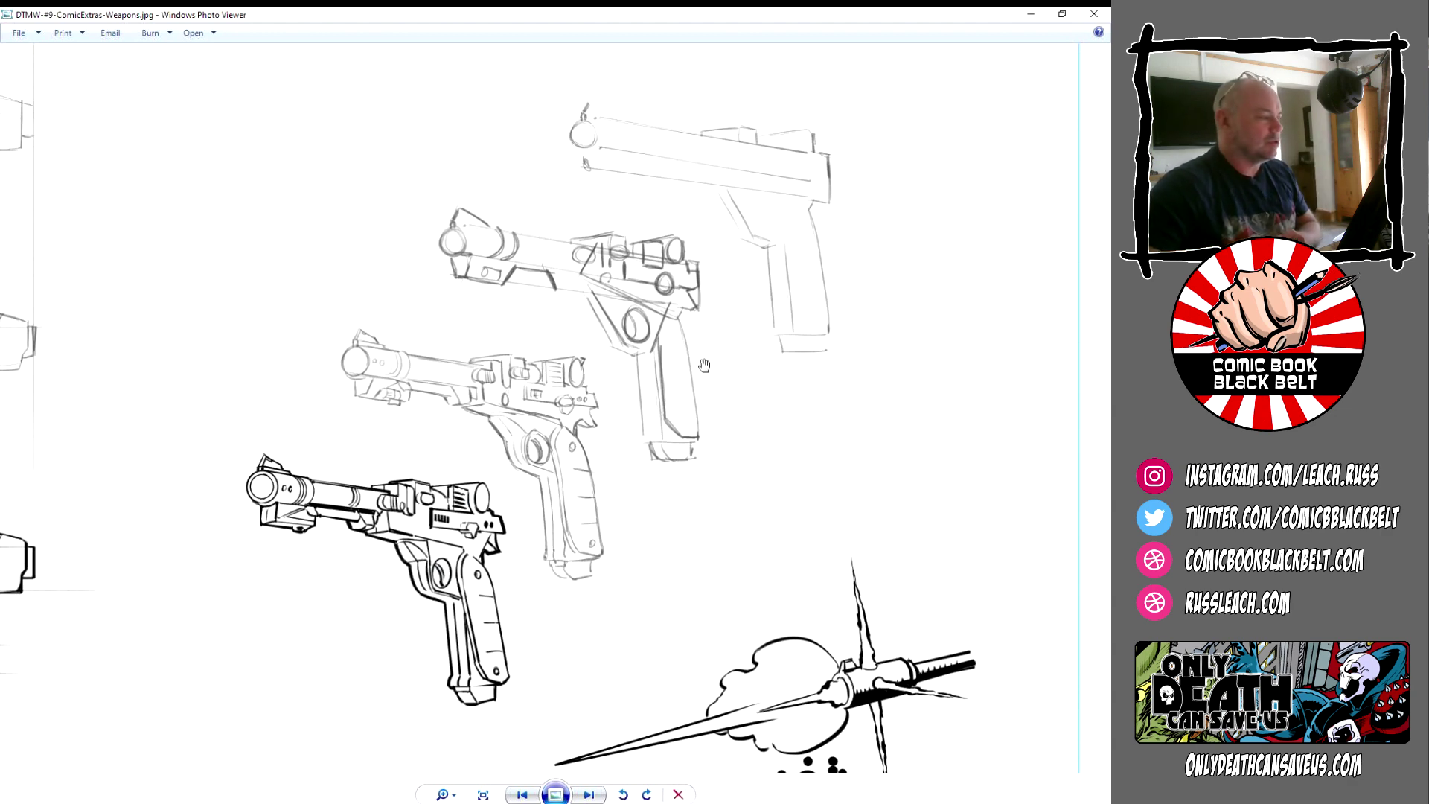
pyautogui.scroll(-4, 707, 368)
pyautogui.moveTo(520, 435); pyautogui.dragTo(618, 350)
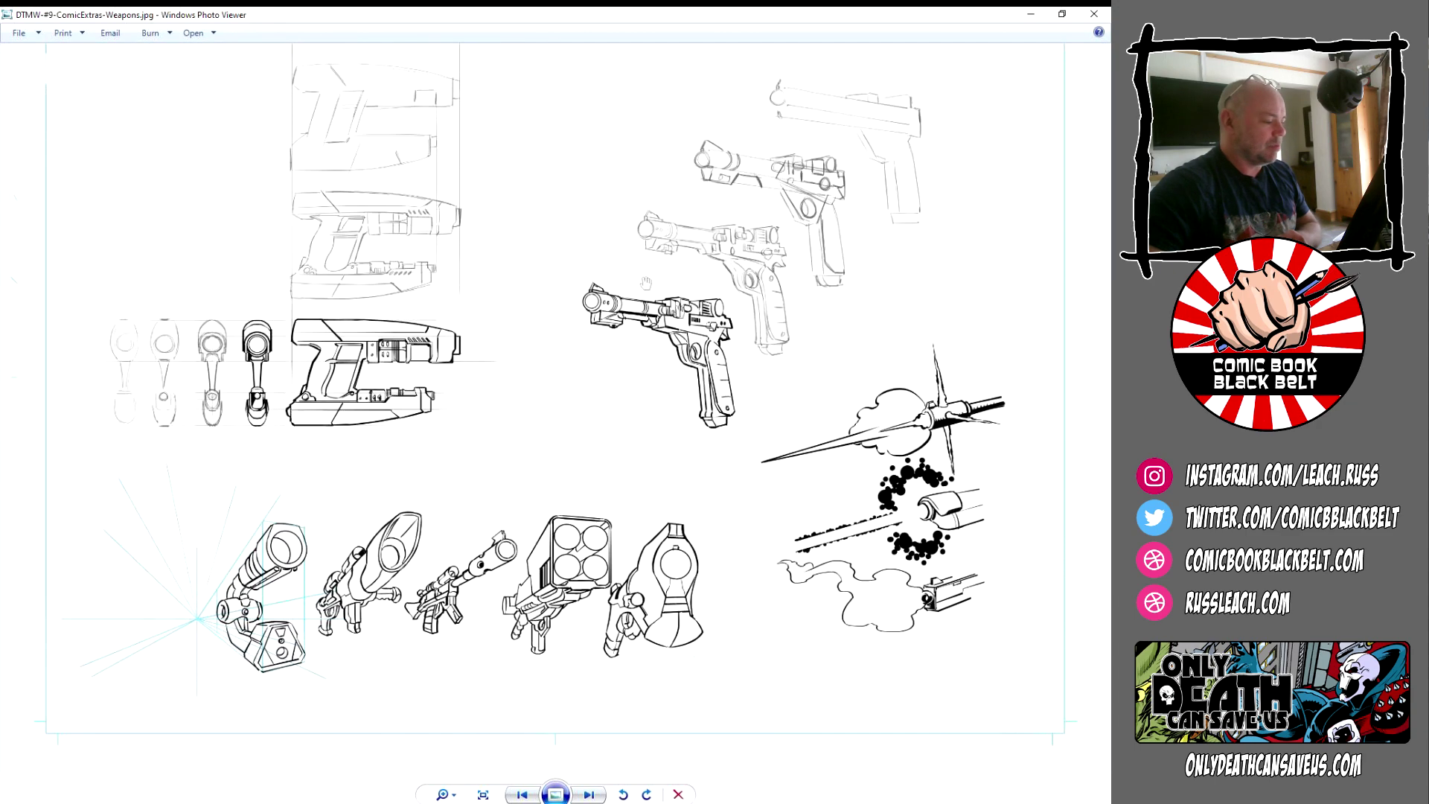
pyautogui.click(1093, 15)
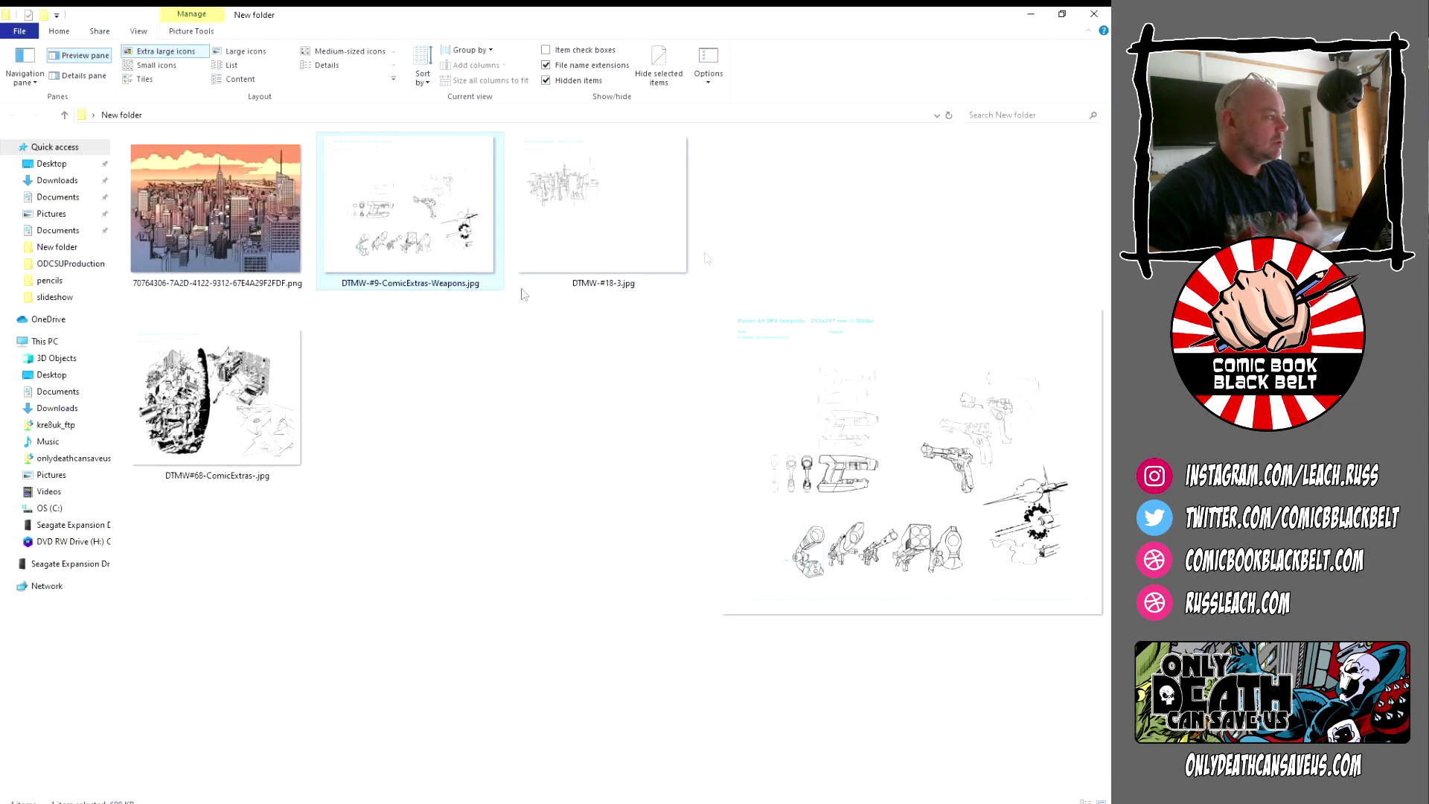
# - Return to the comics PDF in Acrobat Reader and go on to page 18 with the plane construction
pyautogui.click(447, 448)
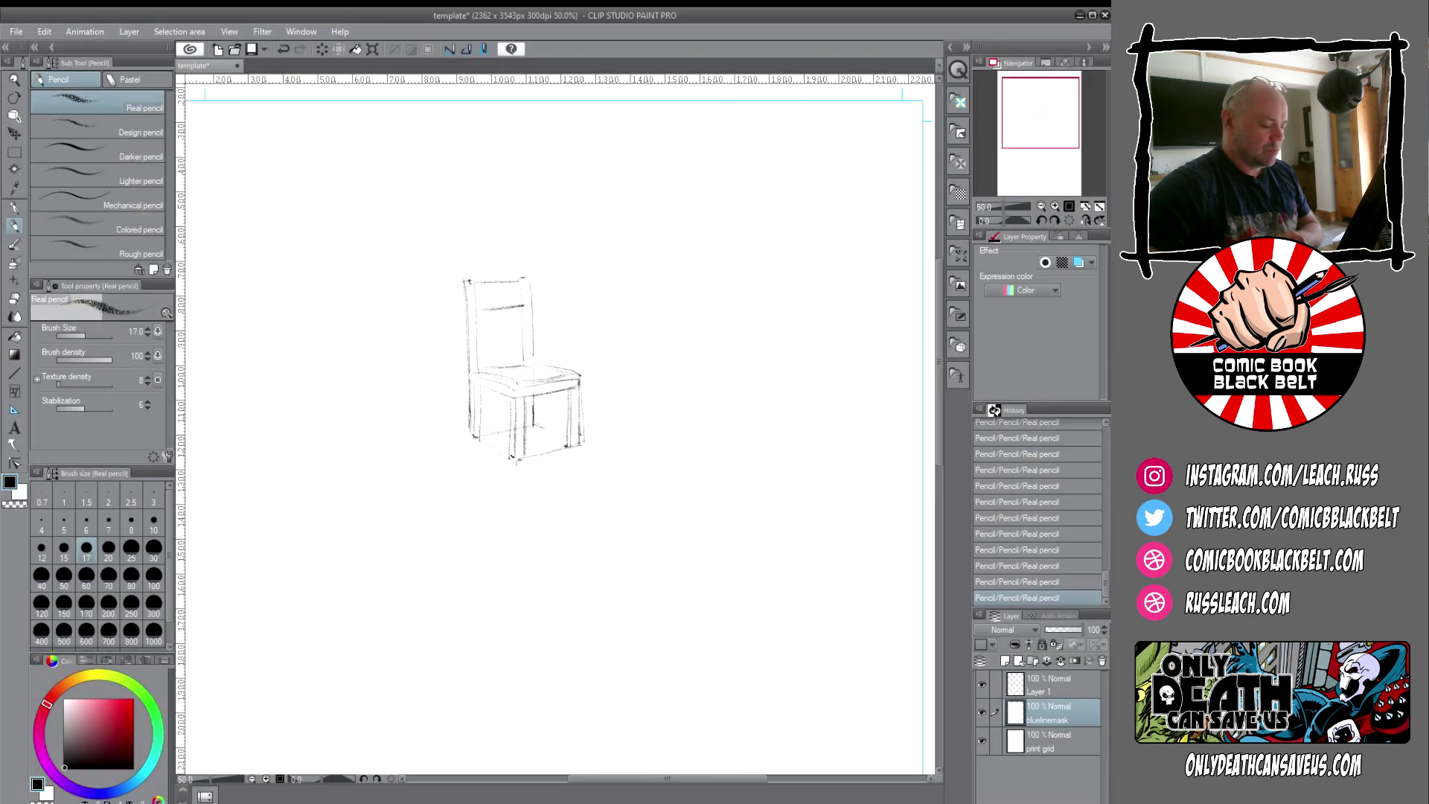
pyautogui.hotkey('alt', 'Tab')
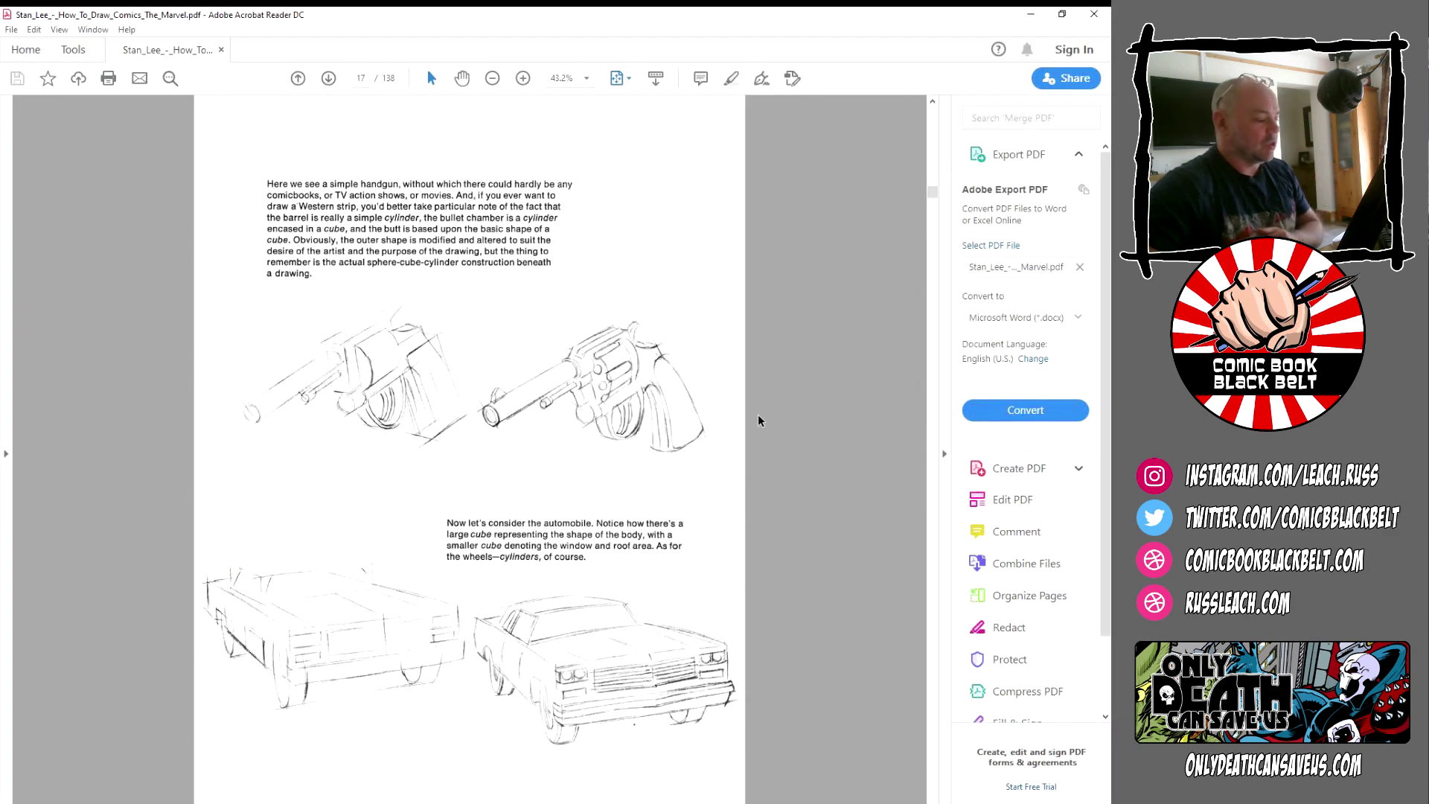
pyautogui.scroll(-1, 768, 424)
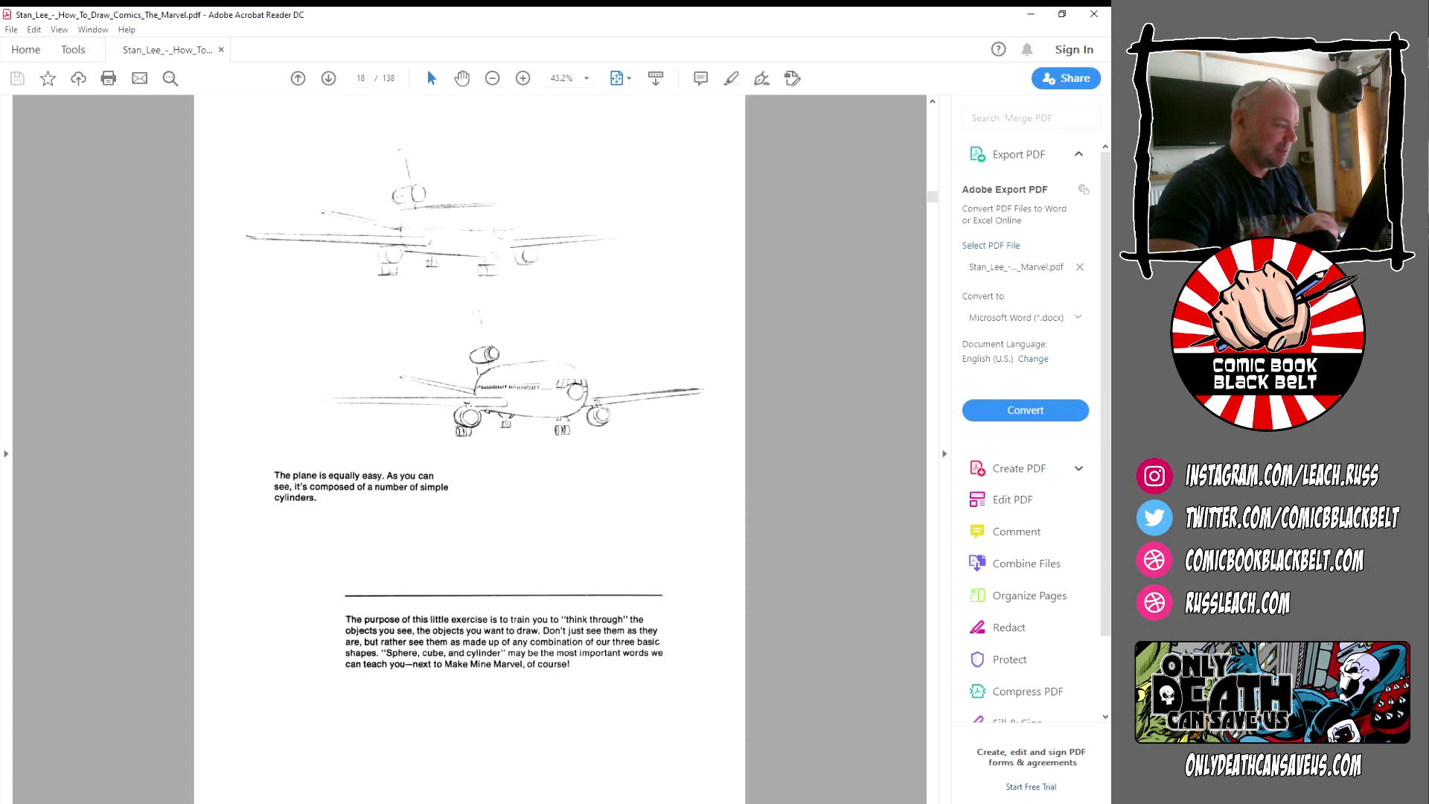
# - Switch to Clip Studio Paint and sketch a plane's fuselage beside the chair as a cylinder tapering towards the tail, with a rounded nose
pyautogui.hotkey('alt', 'Tab')
pyautogui.moveTo(658, 312)
pyautogui.mouseDown()
pyautogui.moveTo(655, 351)
pyautogui.moveTo(766, 289)
pyautogui.mouseUp()
pyautogui.click(652, 309)
pyautogui.click(765, 288)
pyautogui.click(653, 309)
pyautogui.moveTo(748, 296); pyautogui.dragTo(776, 288)
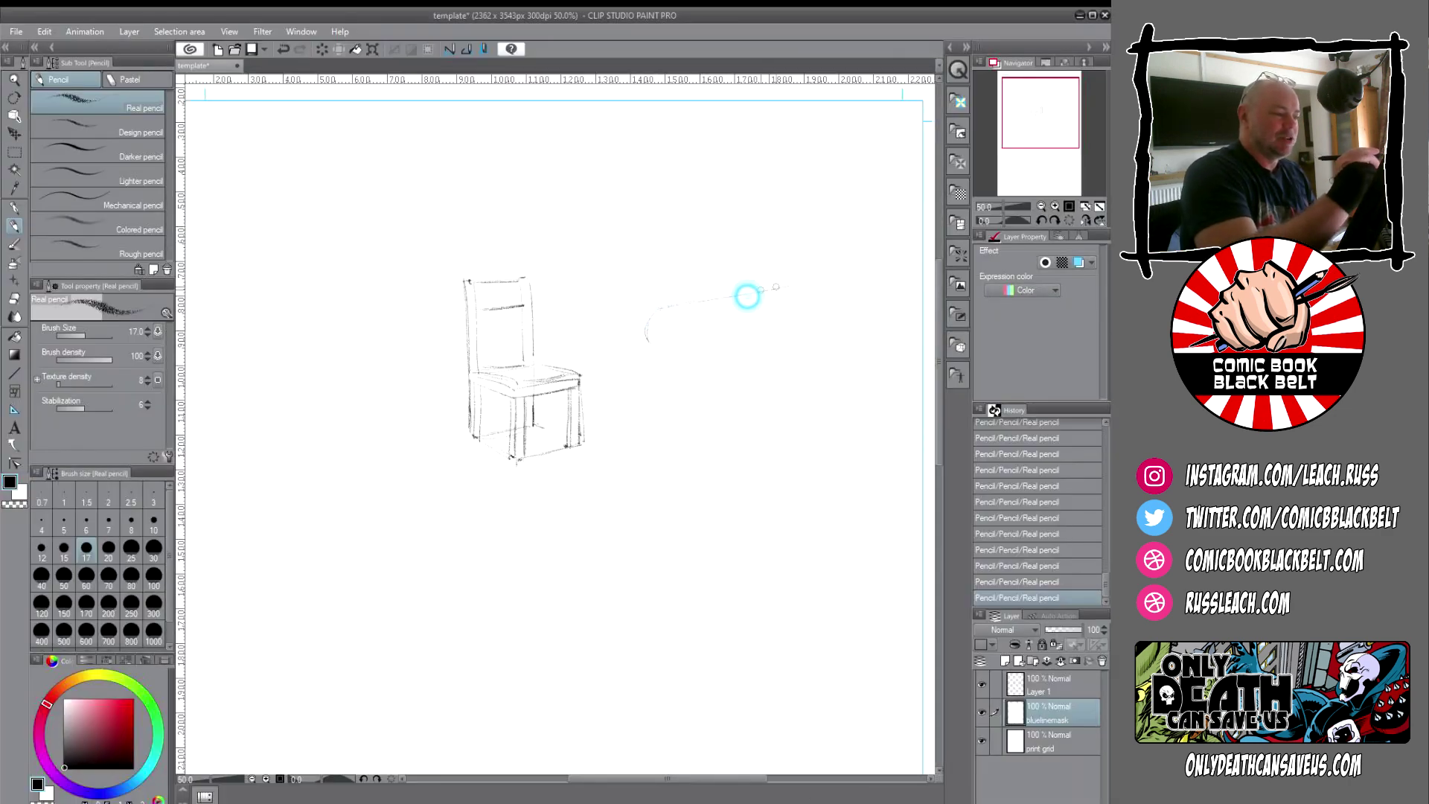
pyautogui.moveTo(656, 313)
pyautogui.mouseDown()
pyautogui.moveTo(650, 339)
pyautogui.moveTo(664, 347)
pyautogui.moveTo(807, 358)
pyautogui.mouseUp()
pyautogui.click(790, 287)
pyautogui.moveTo(791, 287)
pyautogui.mouseDown()
pyautogui.moveTo(808, 359)
pyautogui.moveTo(831, 321)
pyautogui.moveTo(807, 287)
pyautogui.moveTo(848, 342)
pyautogui.moveTo(800, 359)
pyautogui.mouseUp()
# - Mark the cockpit window near the plane's nose and a row of small passenger windows along the upper fuselage
pyautogui.click(756, 316)
pyautogui.click(775, 303)
pyautogui.click(791, 300)
pyautogui.moveTo(779, 304)
pyautogui.mouseDown()
pyautogui.moveTo(822, 301)
pyautogui.moveTo(785, 303)
pyautogui.mouseUp()
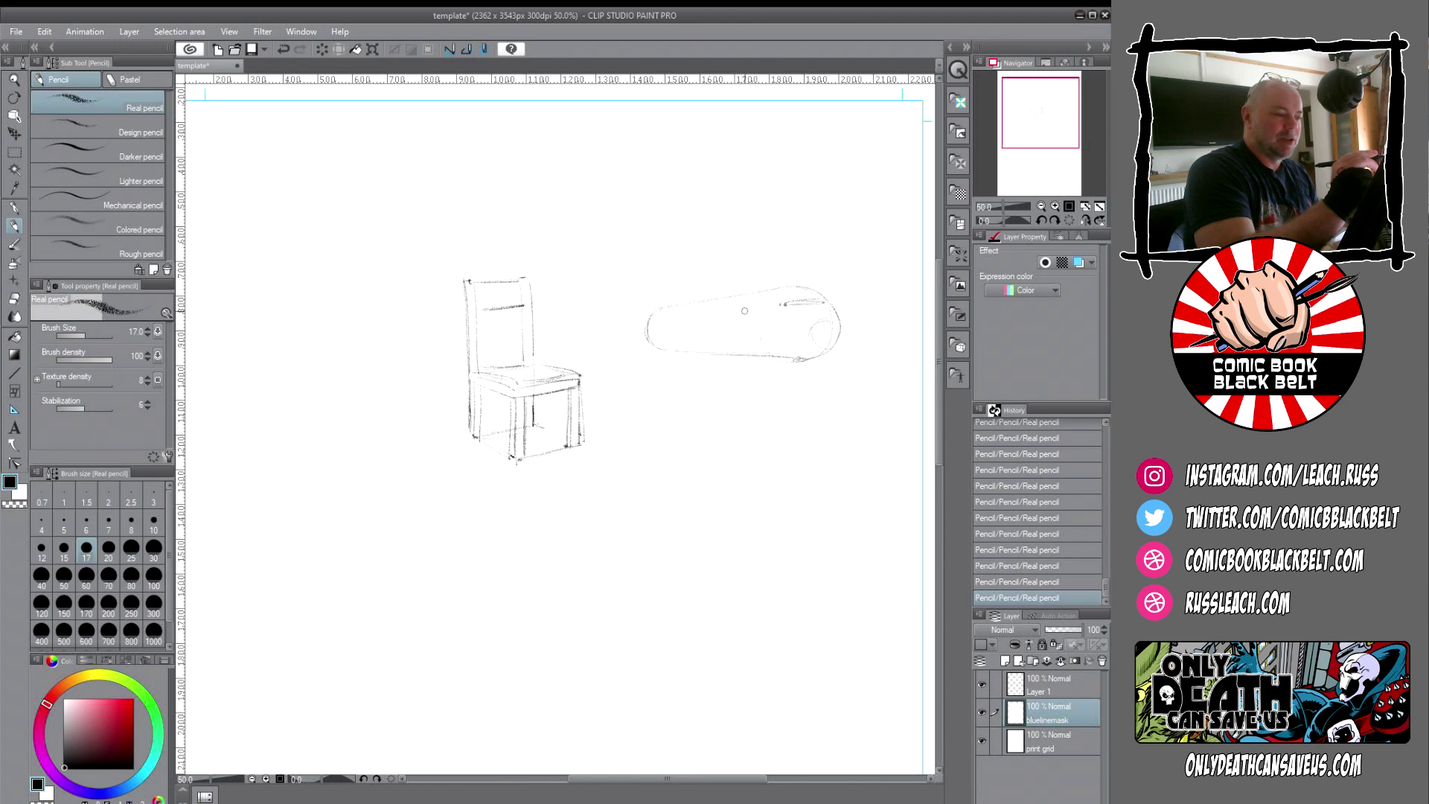
pyautogui.click(750, 309)
pyautogui.click(735, 310)
pyautogui.click(718, 310)
pyautogui.click(698, 314)
pyautogui.click(675, 318)
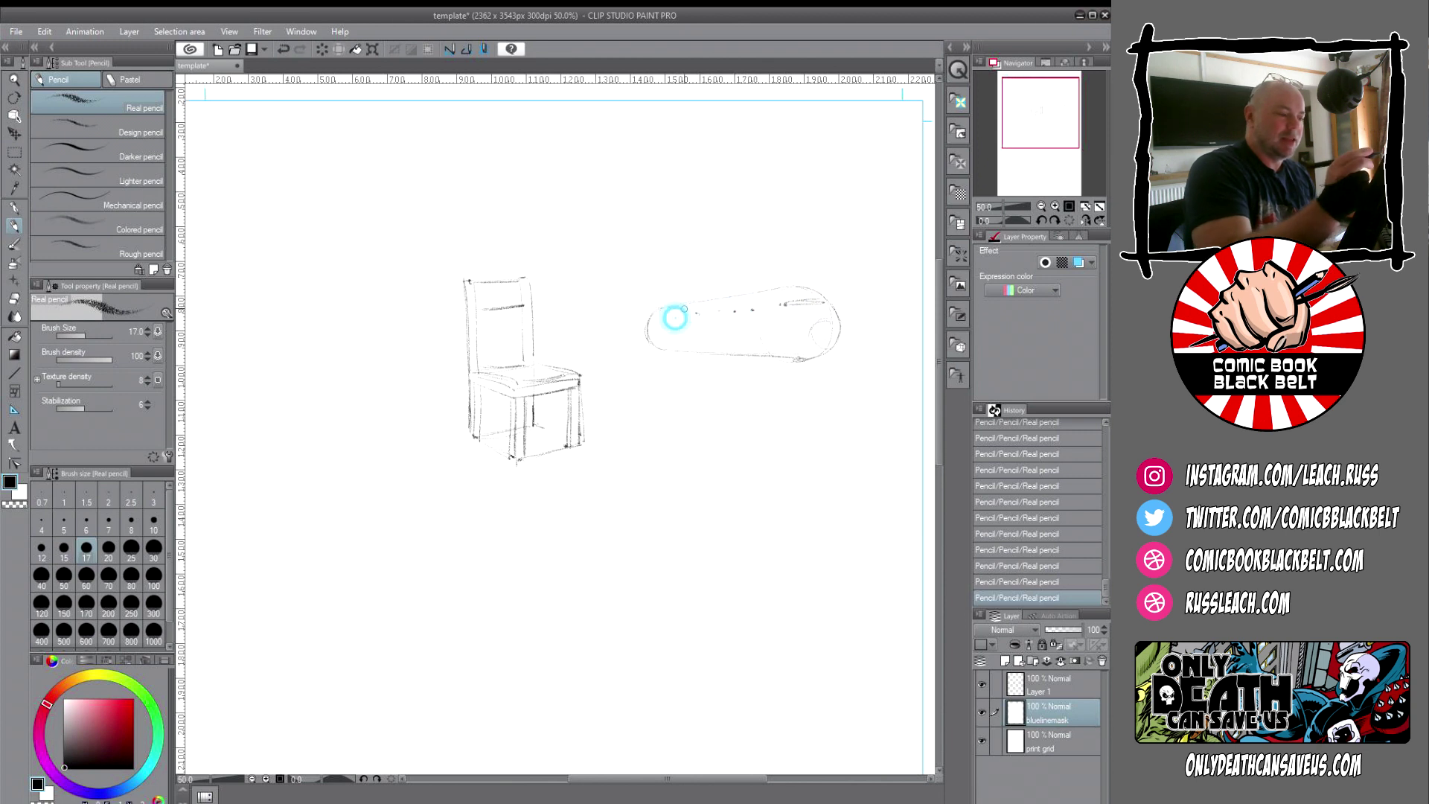
pyautogui.click(688, 317)
pyautogui.moveTo(678, 318); pyautogui.dragTo(741, 310)
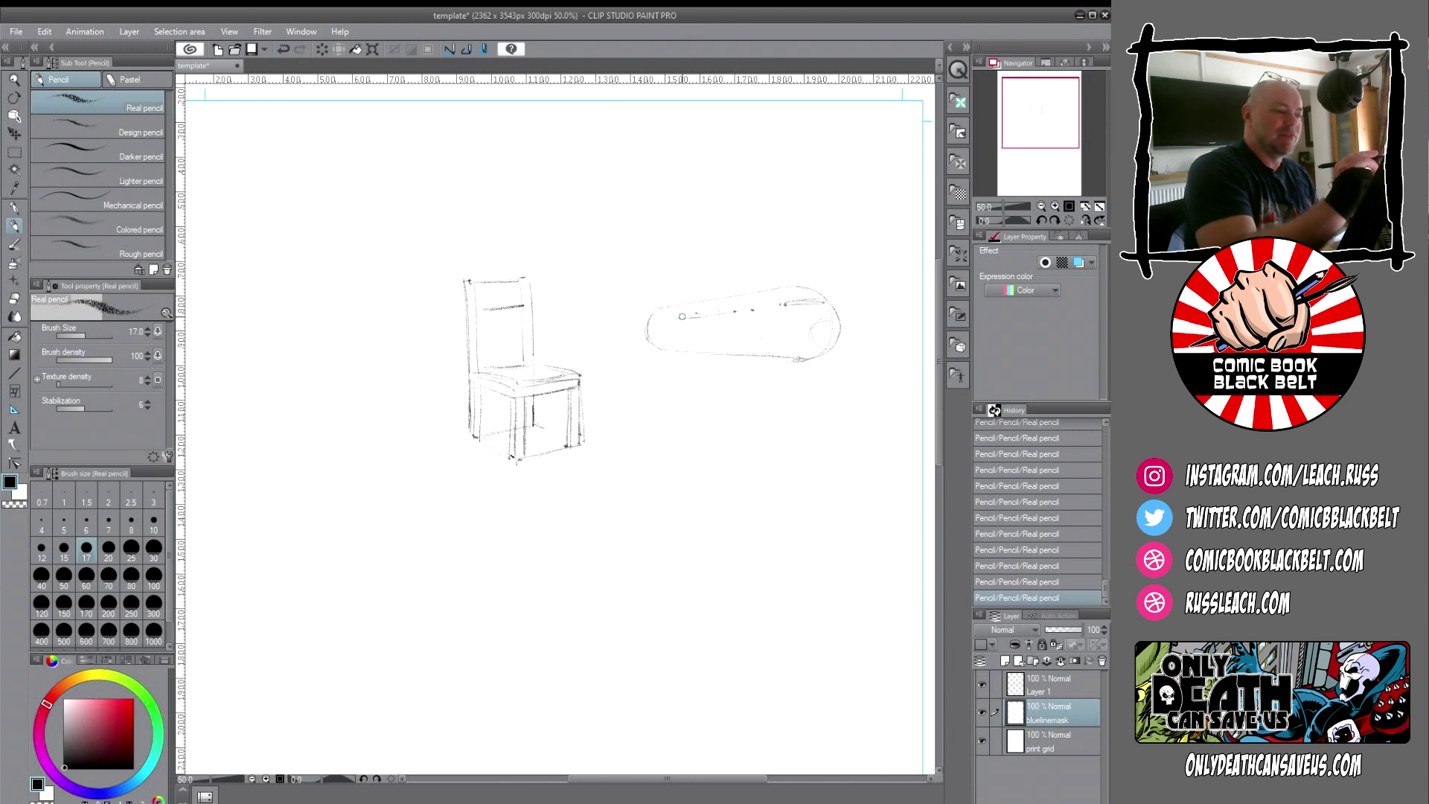
pyautogui.click(683, 315)
pyautogui.click(822, 301)
# - Draw an upright tail fin and a horizontal tailplane at the narrow end of the fuselage
pyautogui.click(654, 309)
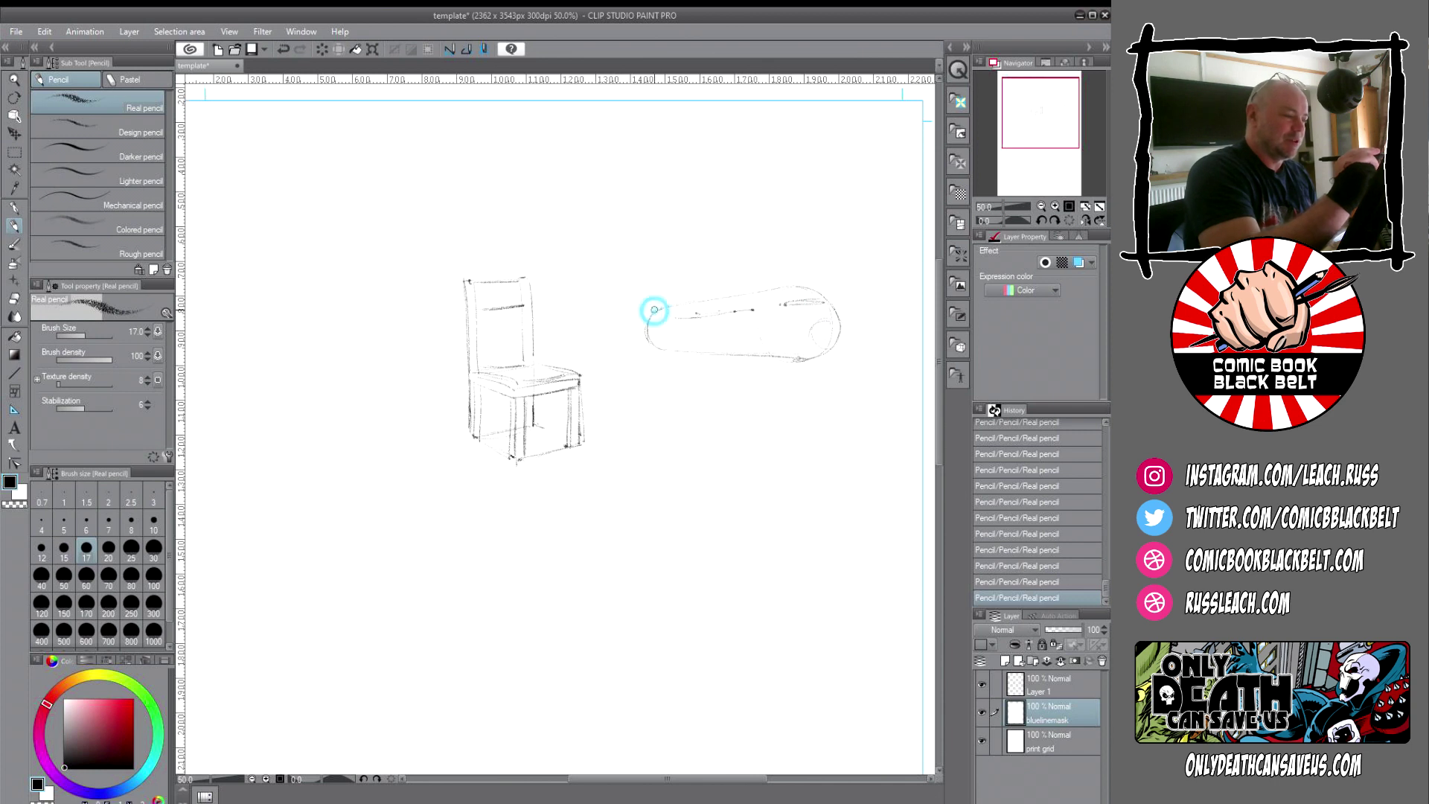
pyautogui.moveTo(638, 312)
pyautogui.mouseDown()
pyautogui.moveTo(669, 352)
pyautogui.moveTo(631, 315)
pyautogui.moveTo(628, 274)
pyautogui.moveTo(657, 296)
pyautogui.moveTo(668, 281)
pyautogui.moveTo(643, 312)
pyautogui.moveTo(594, 320)
pyautogui.mouseUp()
pyautogui.click(634, 317)
pyautogui.click(642, 313)
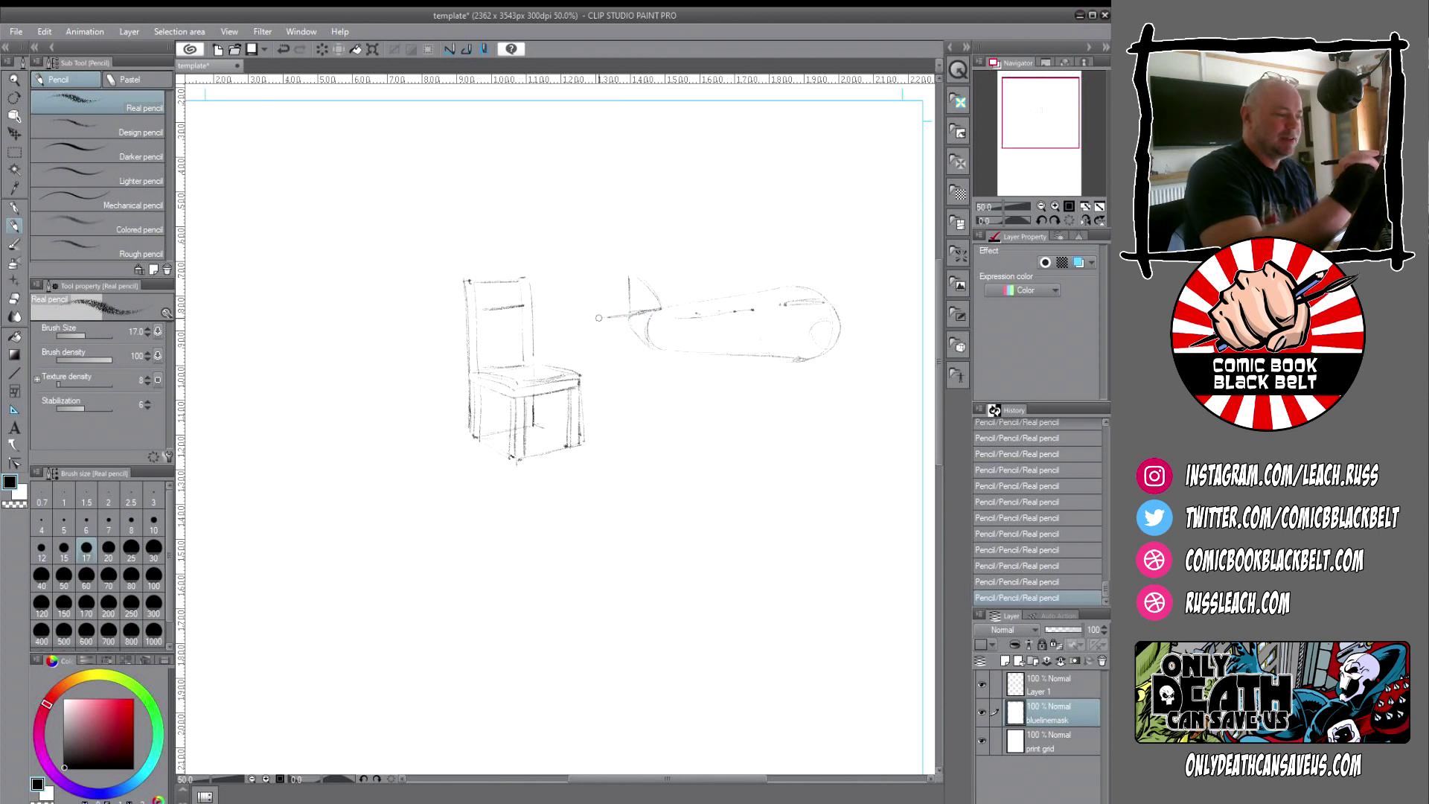
pyautogui.click(593, 321)
# - Sketch the near wing's root and edges along the fuselage side, and start the far wing beyond the nose
pyautogui.moveTo(679, 328); pyautogui.dragTo(736, 326)
pyautogui.click(677, 329)
pyautogui.click(734, 326)
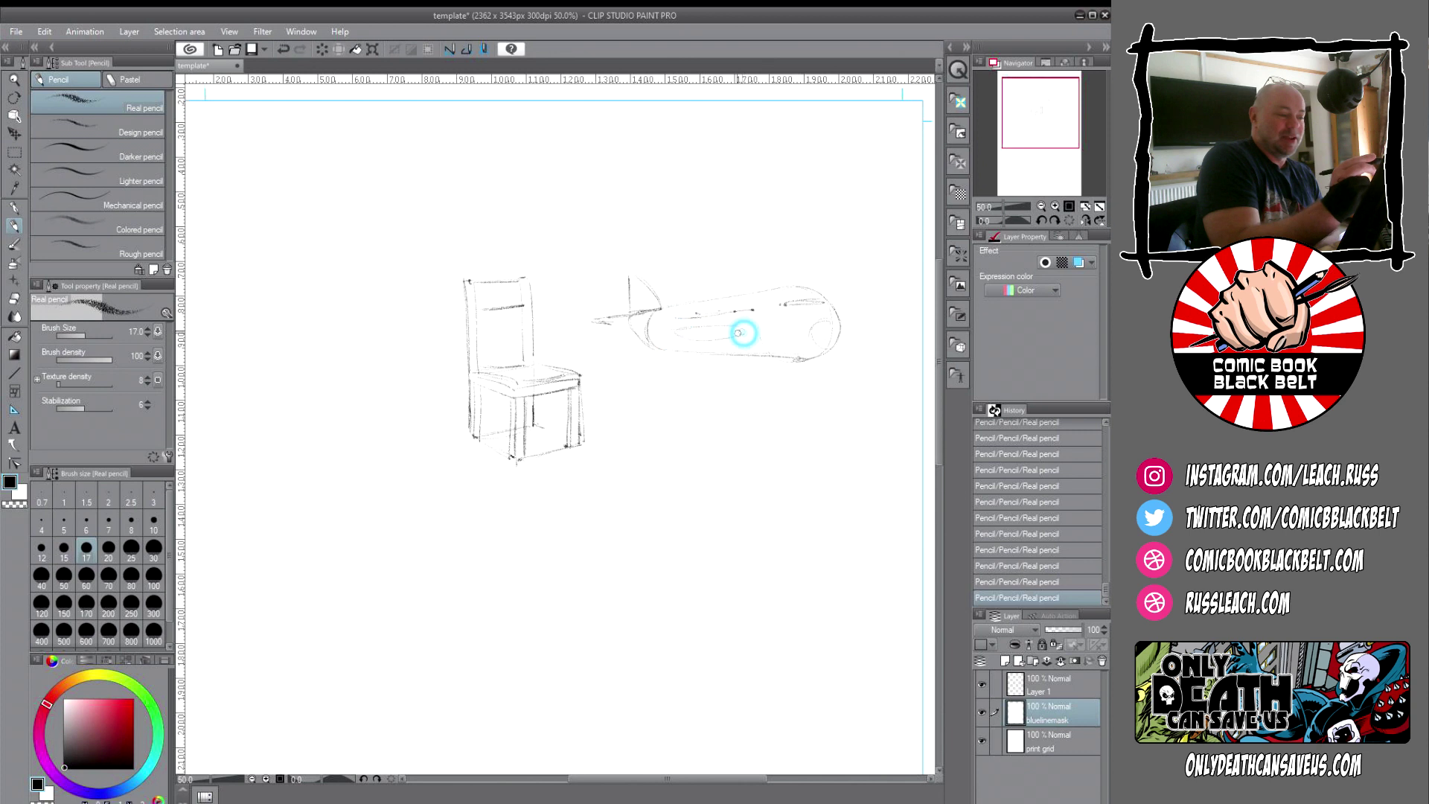
pyautogui.moveTo(692, 329); pyautogui.dragTo(713, 328)
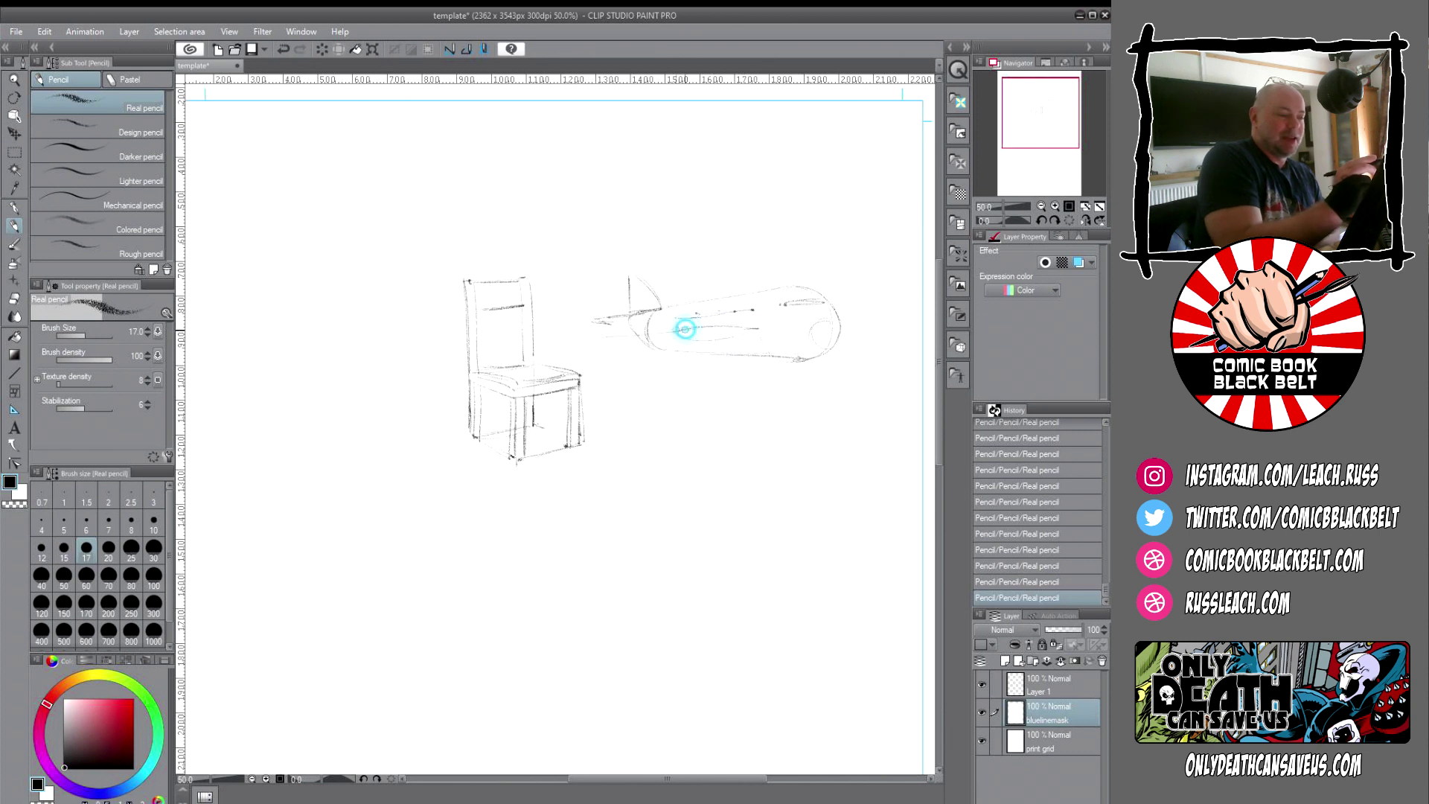
pyautogui.moveTo(626, 336)
pyautogui.mouseDown()
pyautogui.moveTo(546, 350)
pyautogui.moveTo(716, 337)
pyautogui.mouseUp()
pyautogui.click(635, 332)
pyautogui.moveTo(680, 340); pyautogui.dragTo(739, 332)
pyautogui.moveTo(841, 337); pyautogui.dragTo(900, 336)
# - Add a cylindrical engine under the near wing, extend both wings to their tips, and draw a circle on the plane's nose
pyautogui.click(654, 348)
pyautogui.moveTo(658, 350)
pyautogui.mouseDown()
pyautogui.moveTo(660, 369)
pyautogui.moveTo(635, 367)
pyautogui.moveTo(670, 360)
pyautogui.moveTo(666, 375)
pyautogui.moveTo(661, 350)
pyautogui.moveTo(627, 348)
pyautogui.moveTo(670, 344)
pyautogui.mouseUp()
pyautogui.moveTo(622, 346)
pyautogui.mouseDown()
pyautogui.moveTo(713, 322)
pyautogui.moveTo(560, 346)
pyautogui.mouseUp()
pyautogui.moveTo(597, 336); pyautogui.dragTo(548, 350)
pyautogui.moveTo(838, 327); pyautogui.dragTo(907, 339)
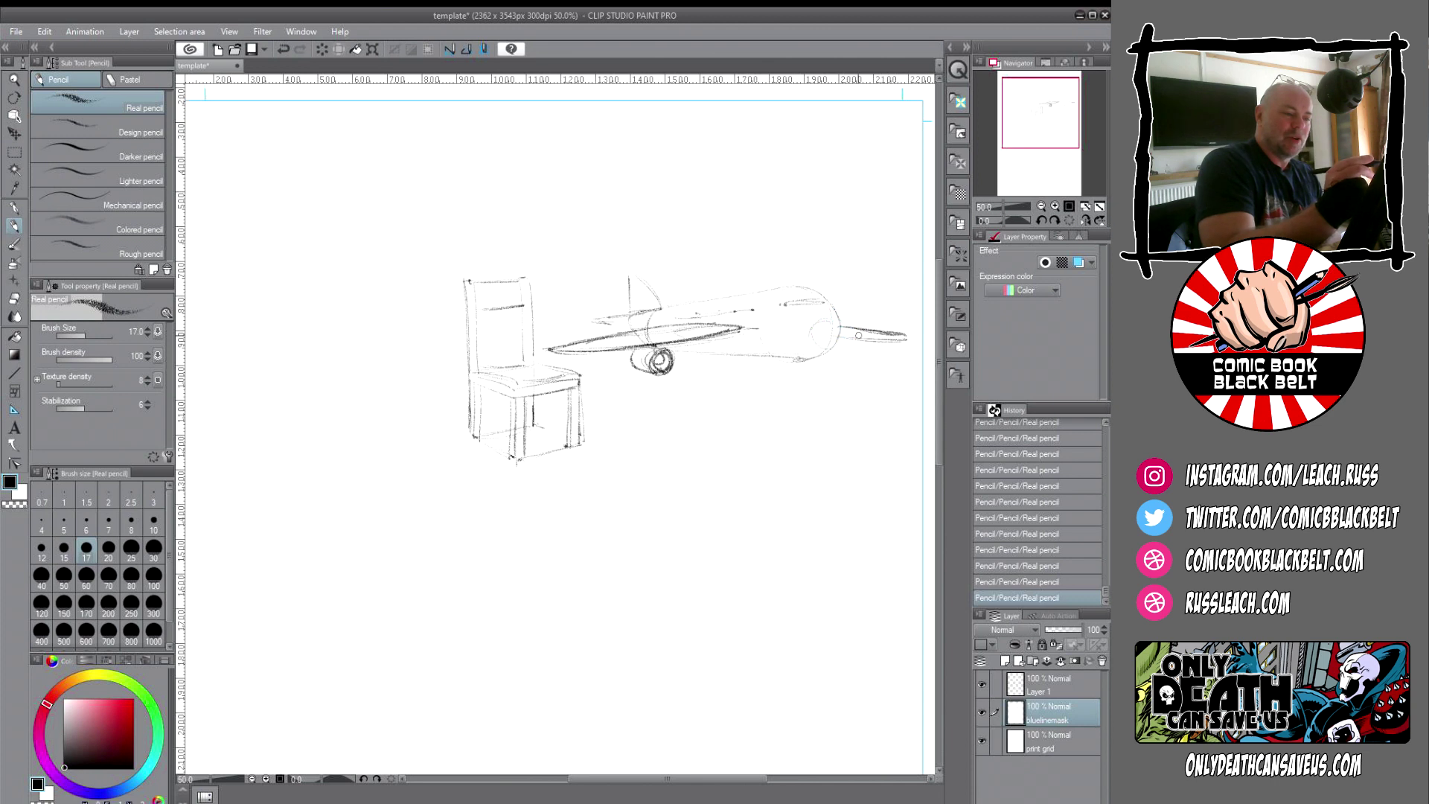
pyautogui.moveTo(832, 311)
pyautogui.mouseDown()
pyautogui.moveTo(817, 342)
pyautogui.moveTo(831, 350)
pyautogui.mouseUp()
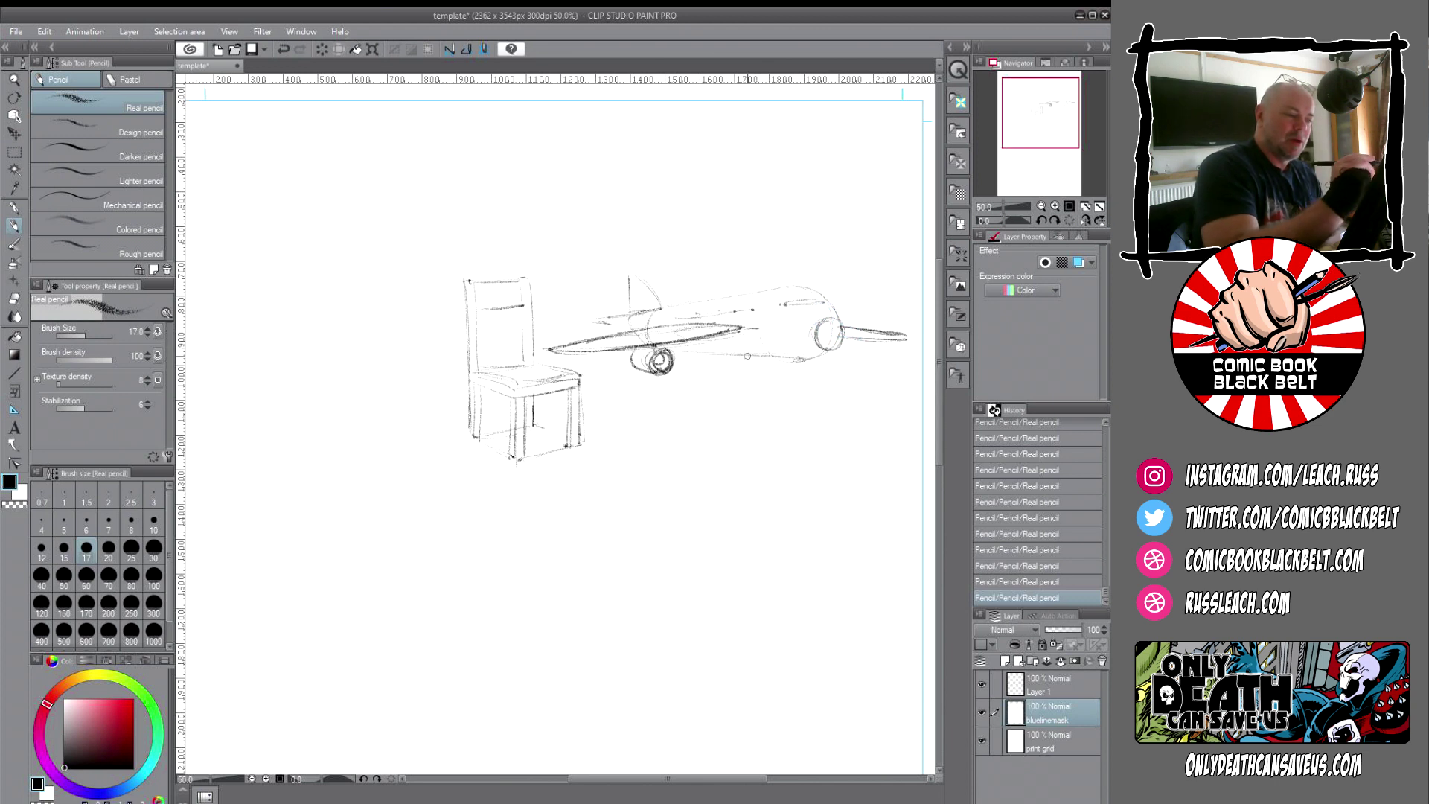
# - Darken the plane's fuselage outline along its upper and lower edges, then firm up the tail fin and cockpit window
pyautogui.moveTo(668, 352); pyautogui.dragTo(714, 355)
pyautogui.moveTo(662, 307)
pyautogui.mouseDown()
pyautogui.moveTo(698, 300)
pyautogui.moveTo(669, 306)
pyautogui.mouseUp()
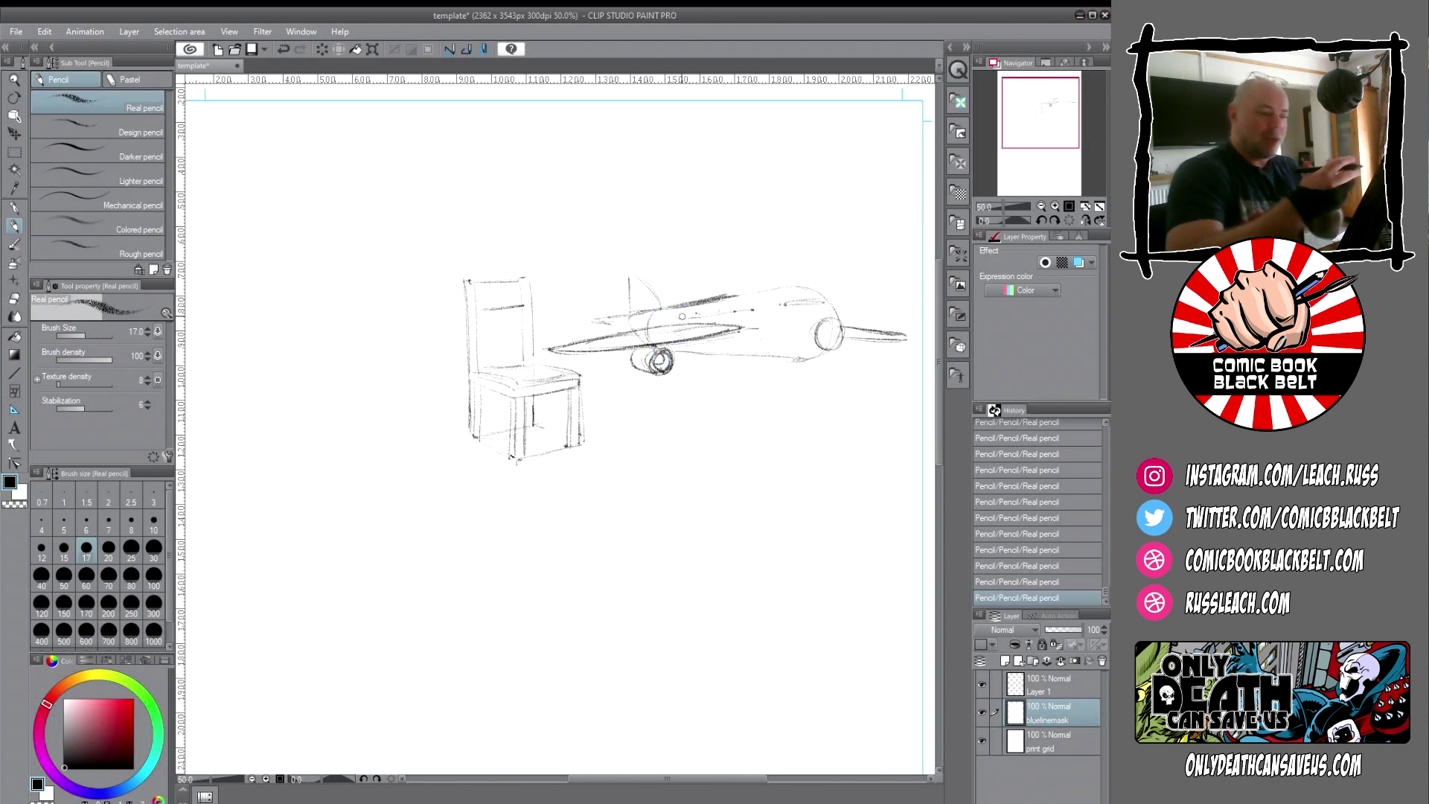
pyautogui.moveTo(729, 296)
pyautogui.mouseDown()
pyautogui.moveTo(839, 298)
pyautogui.moveTo(800, 288)
pyautogui.moveTo(835, 313)
pyautogui.mouseUp()
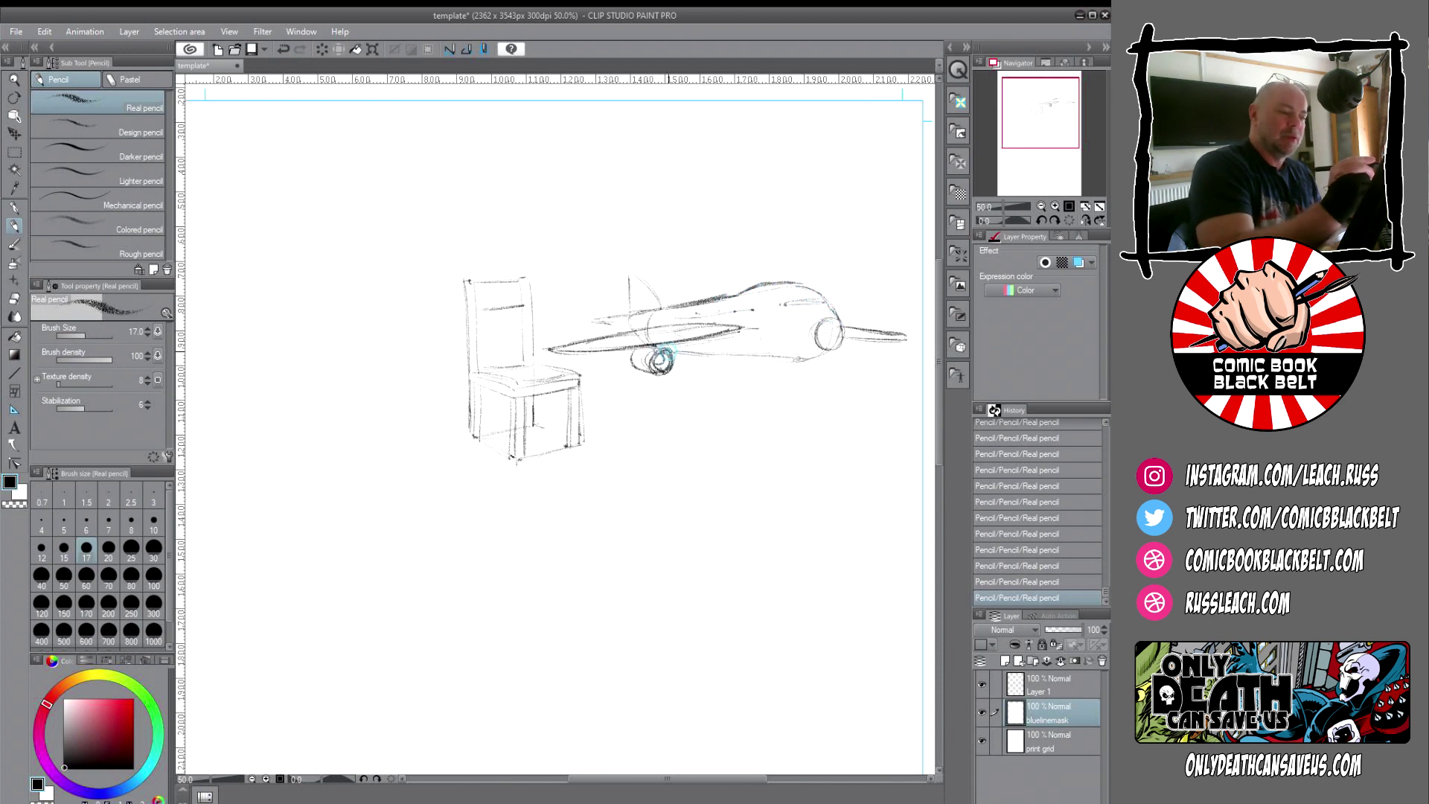
pyautogui.moveTo(666, 347)
pyautogui.mouseDown()
pyautogui.moveTo(819, 359)
pyautogui.moveTo(840, 342)
pyautogui.mouseUp()
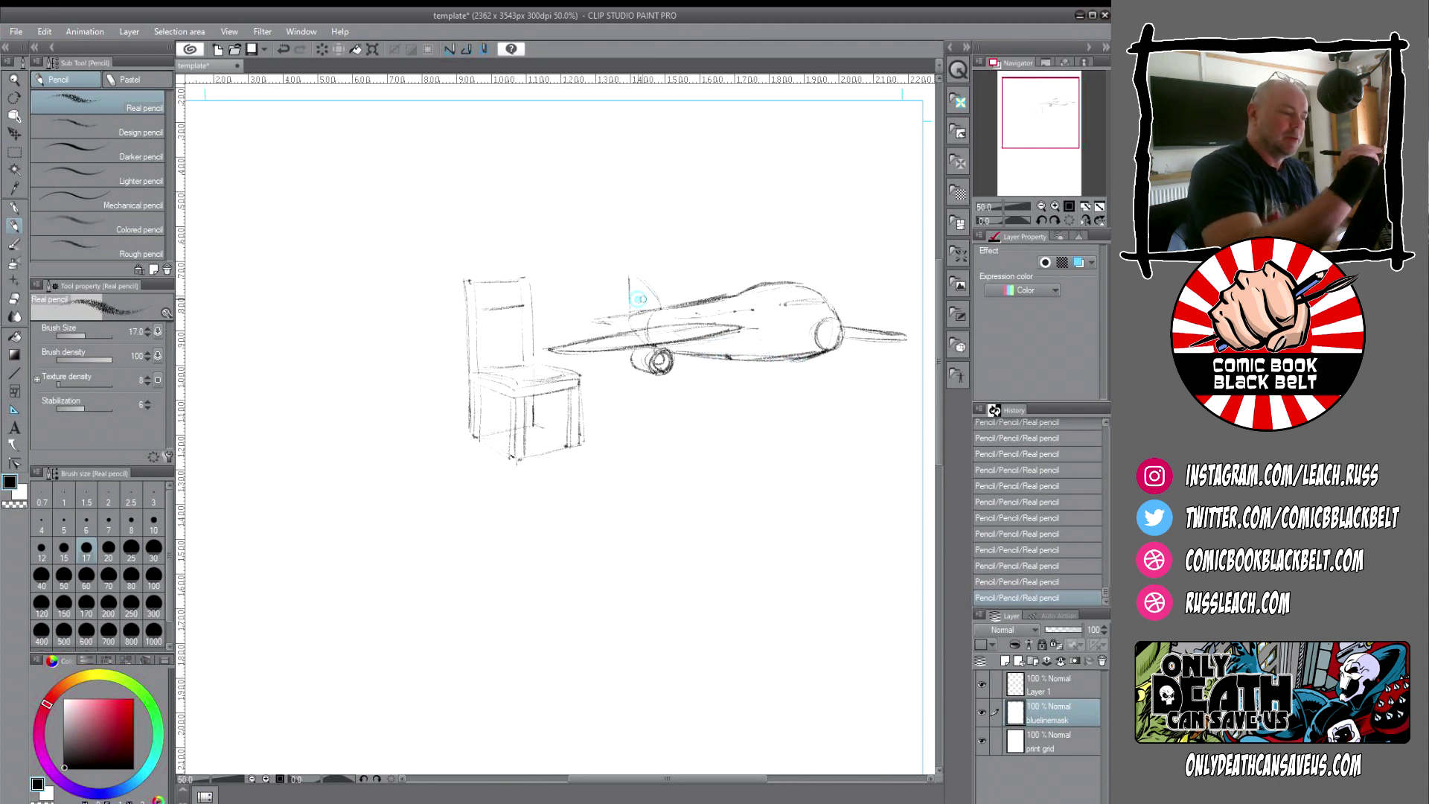
pyautogui.moveTo(629, 278)
pyautogui.mouseDown()
pyautogui.moveTo(629, 310)
pyautogui.moveTo(629, 272)
pyautogui.moveTo(658, 303)
pyautogui.moveTo(596, 320)
pyautogui.moveTo(616, 324)
pyautogui.mouseUp()
pyautogui.moveTo(786, 304); pyautogui.dragTo(825, 304)
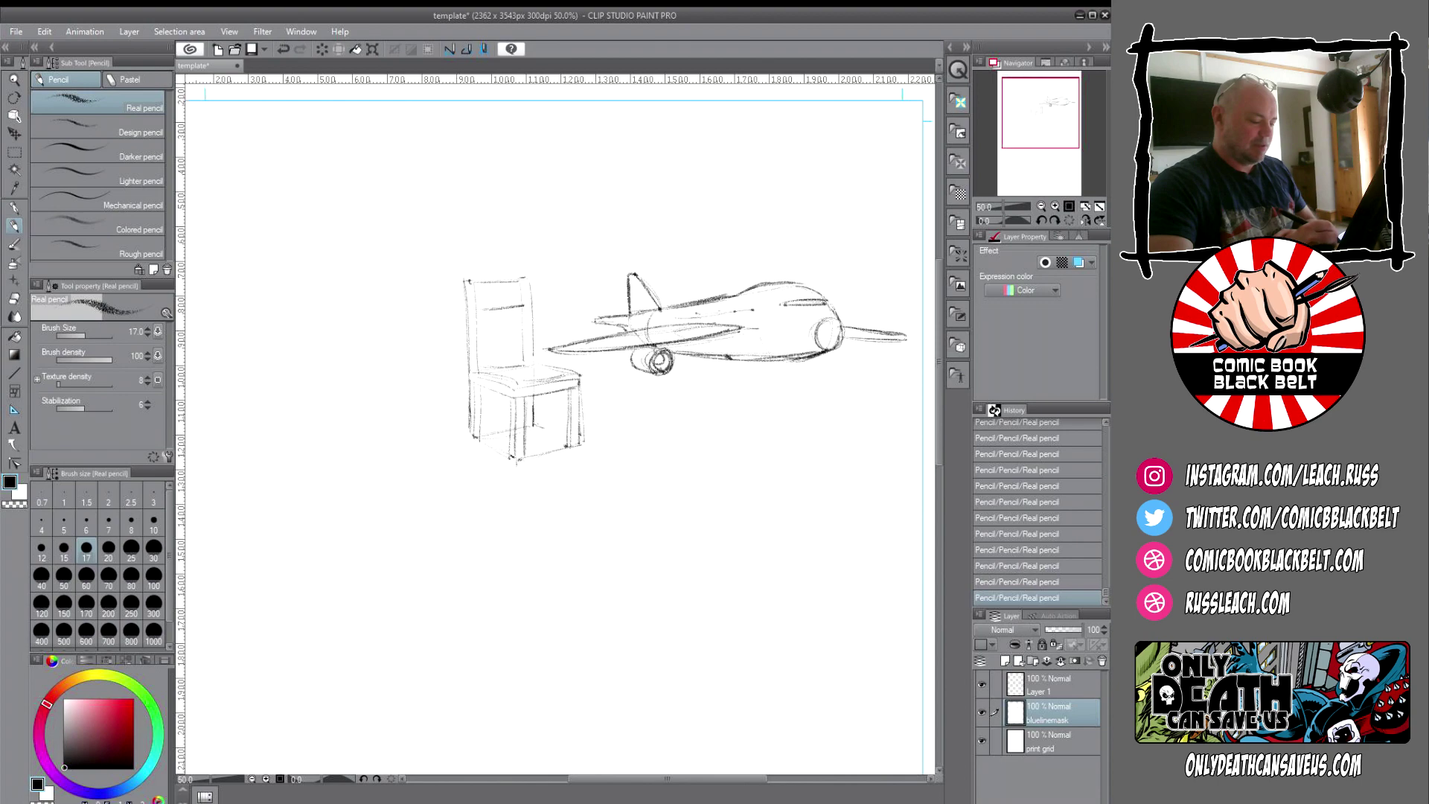
# - Check the plane drawing in the PDF book, then extend the horizontal tailplane outward beyond the tail fin
pyautogui.hotkey('alt', 'Tab')
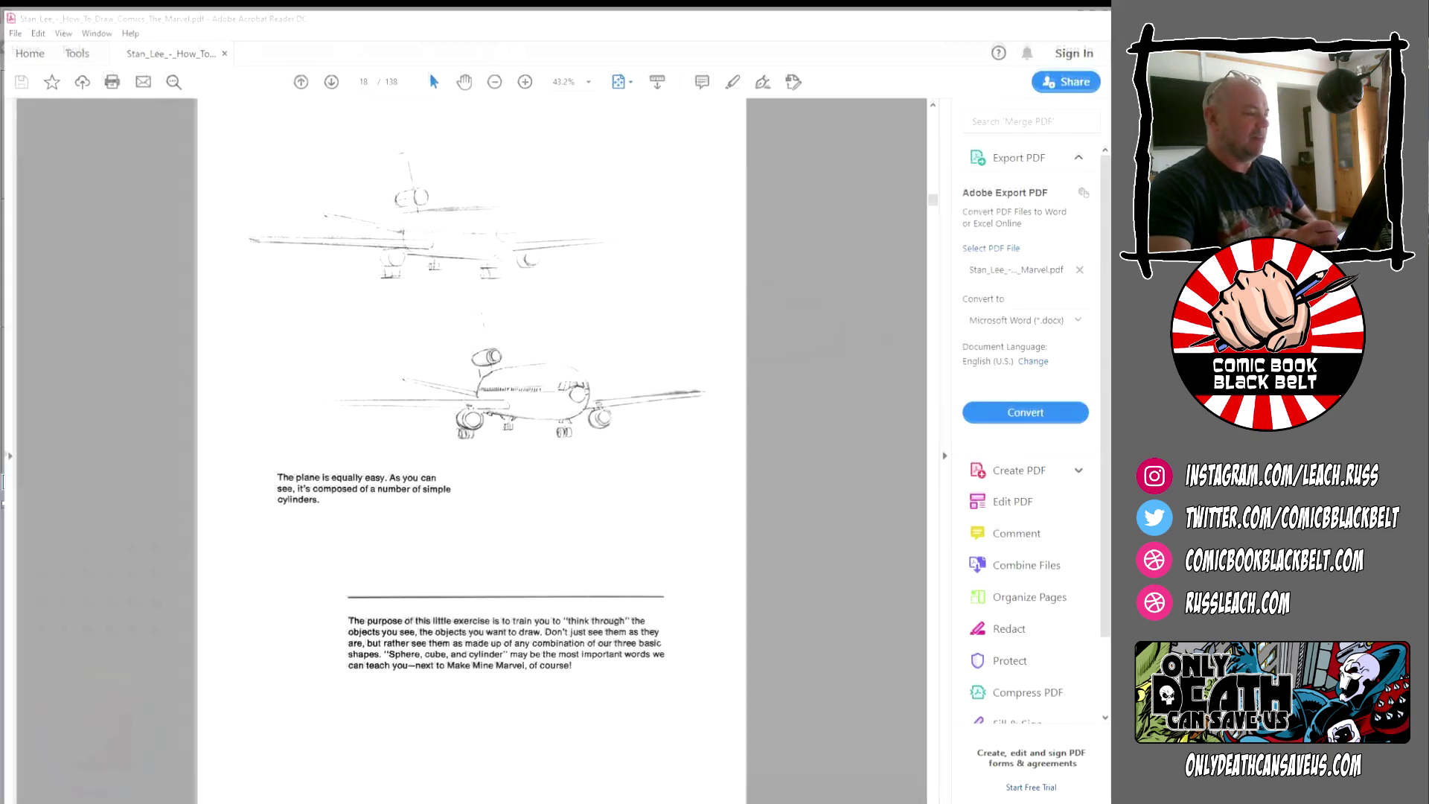
pyautogui.hotkey('alt', 'Tab')
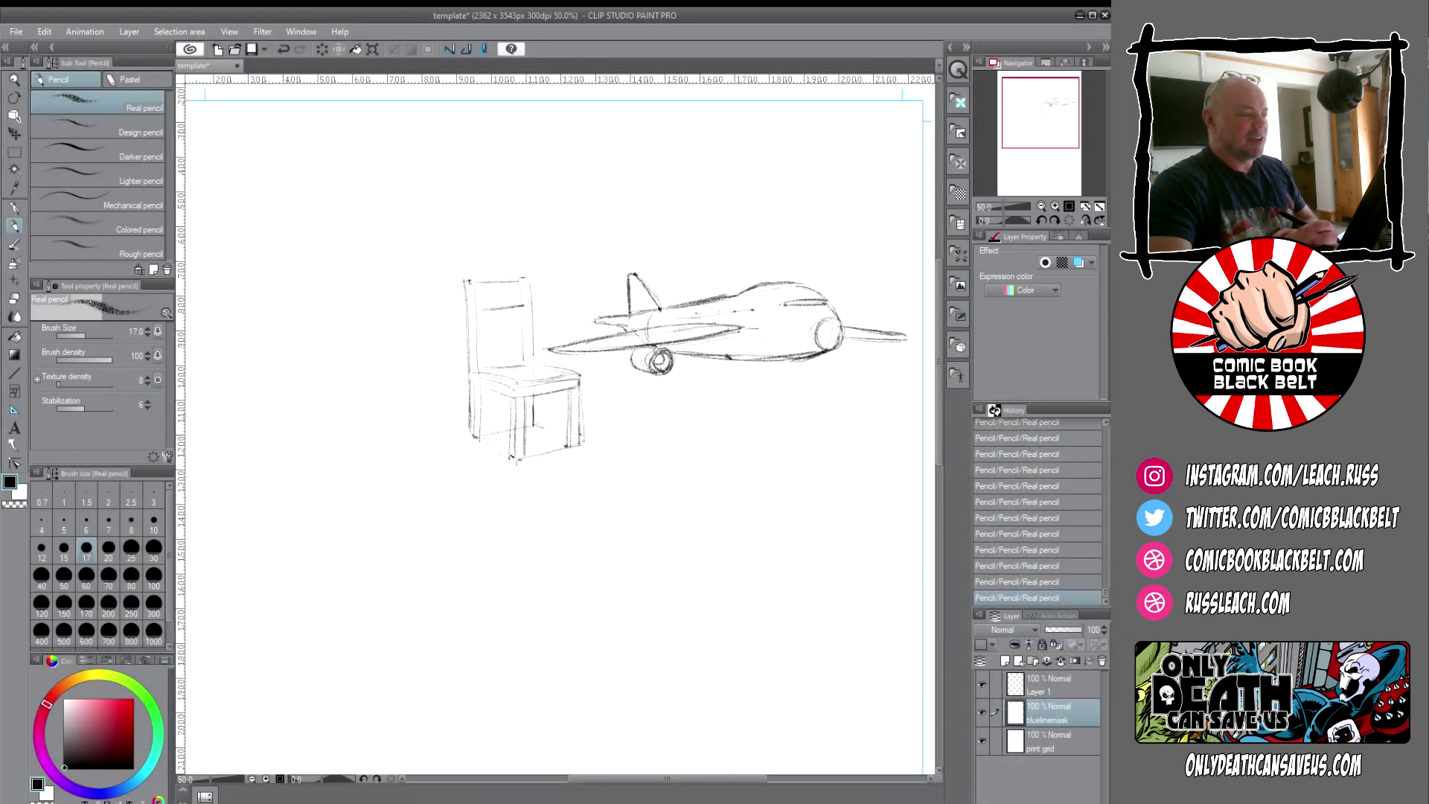
pyautogui.hotkey('alt', 'Tab')
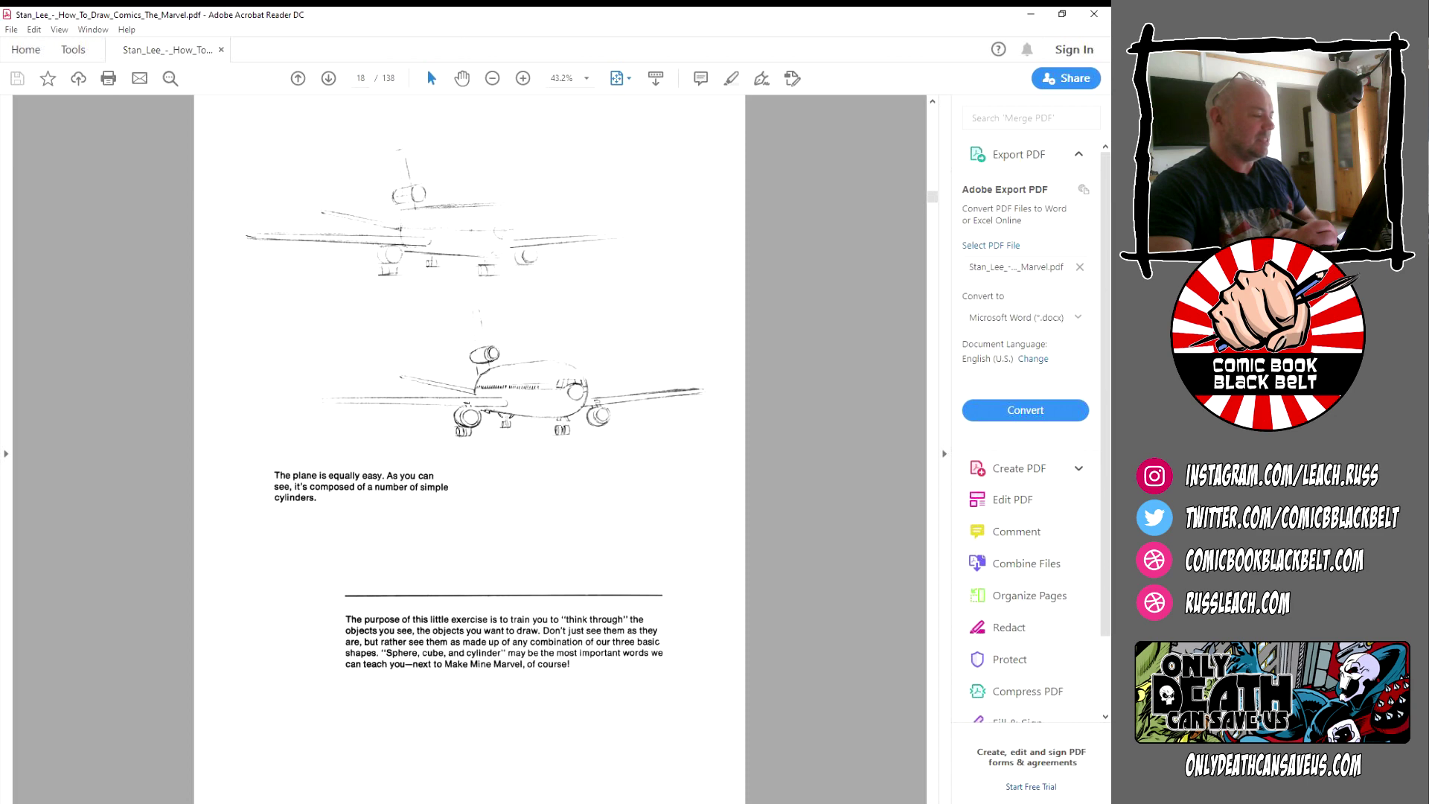
pyautogui.hotkey('alt', 'Tab')
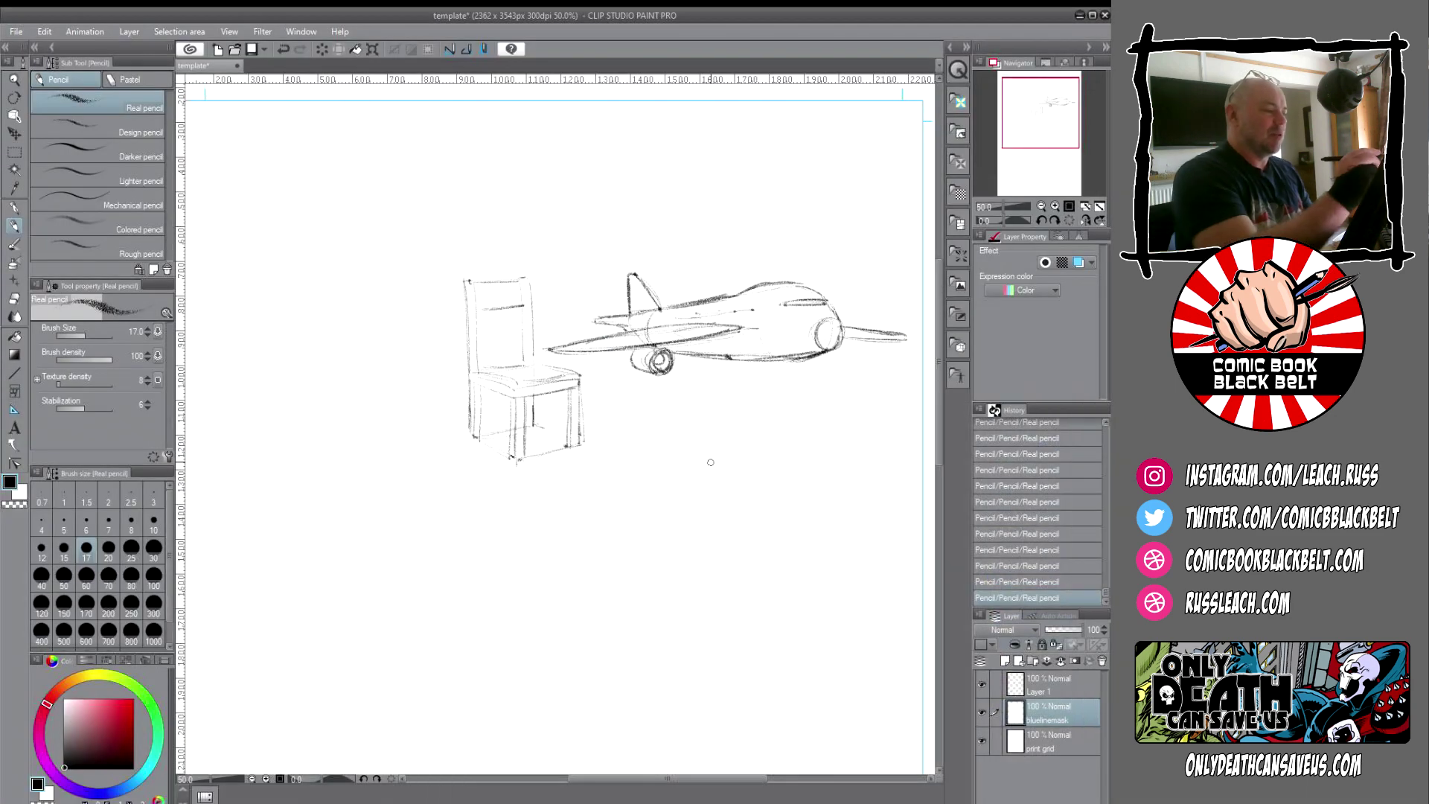
pyautogui.moveTo(594, 316); pyautogui.dragTo(632, 314)
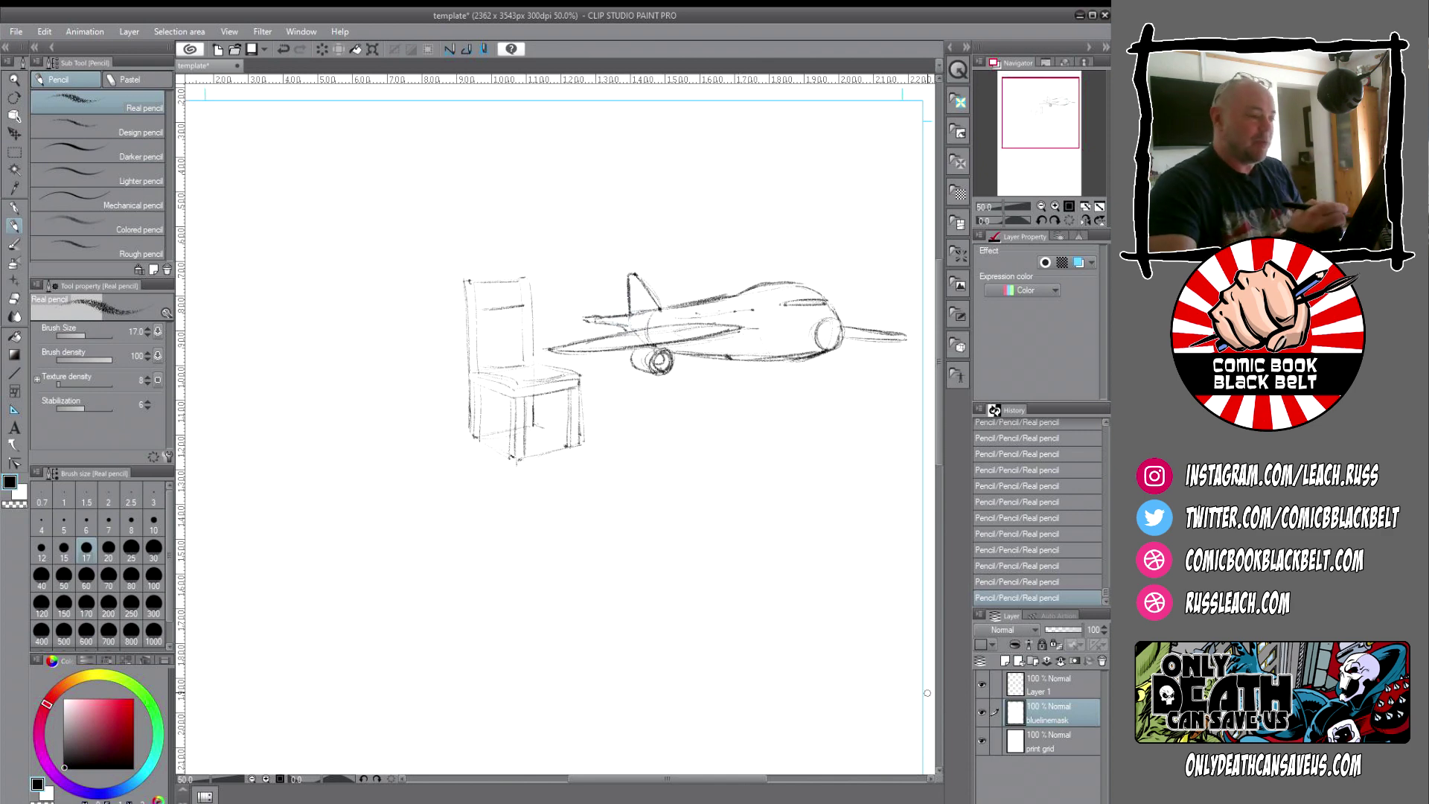
# - Consult the book's plane drawing again and add a small round engine under the far wing beside the nose
pyautogui.hotkey('alt', 'Tab')
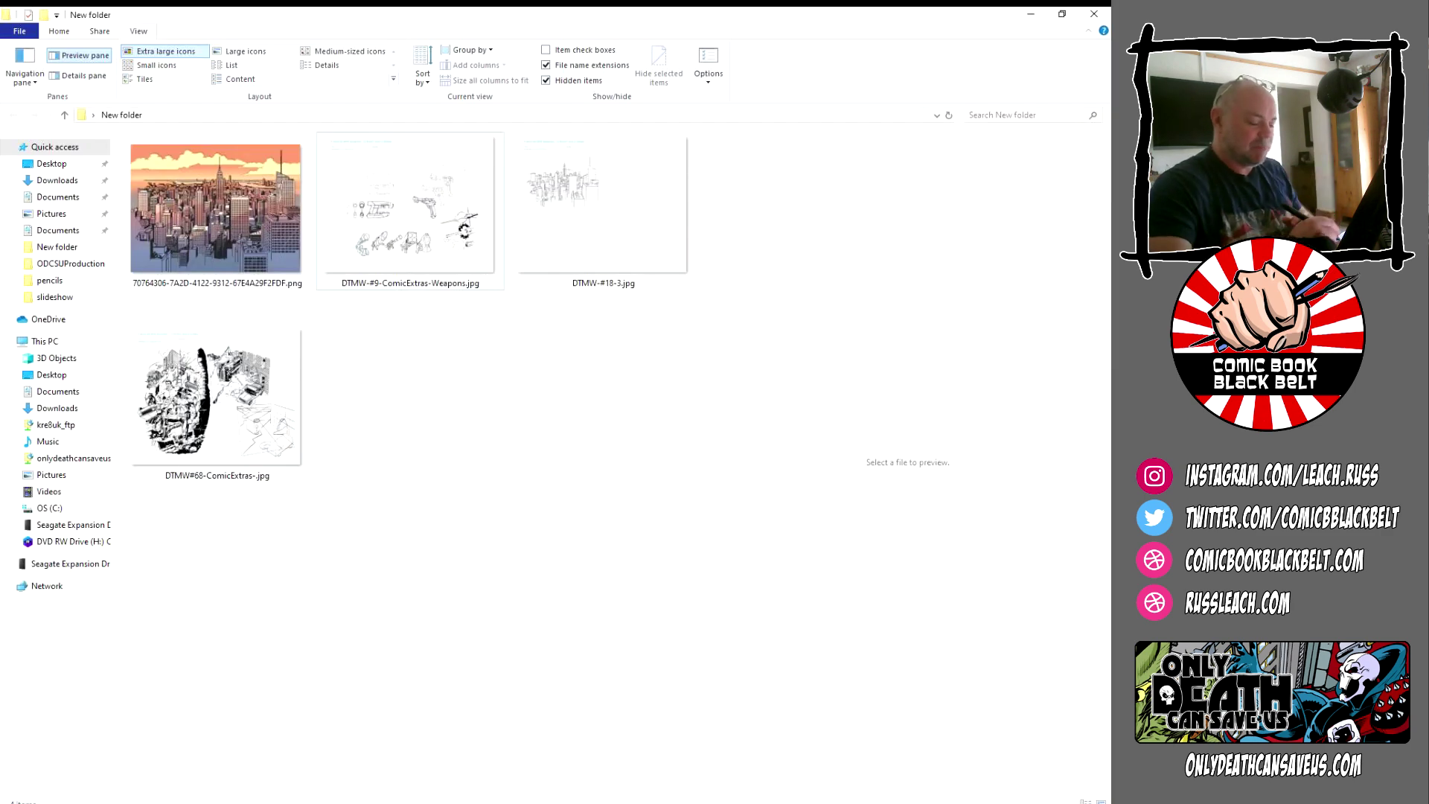
pyautogui.hotkey('alt', 'Tab')
pyautogui.moveTo(867, 803)
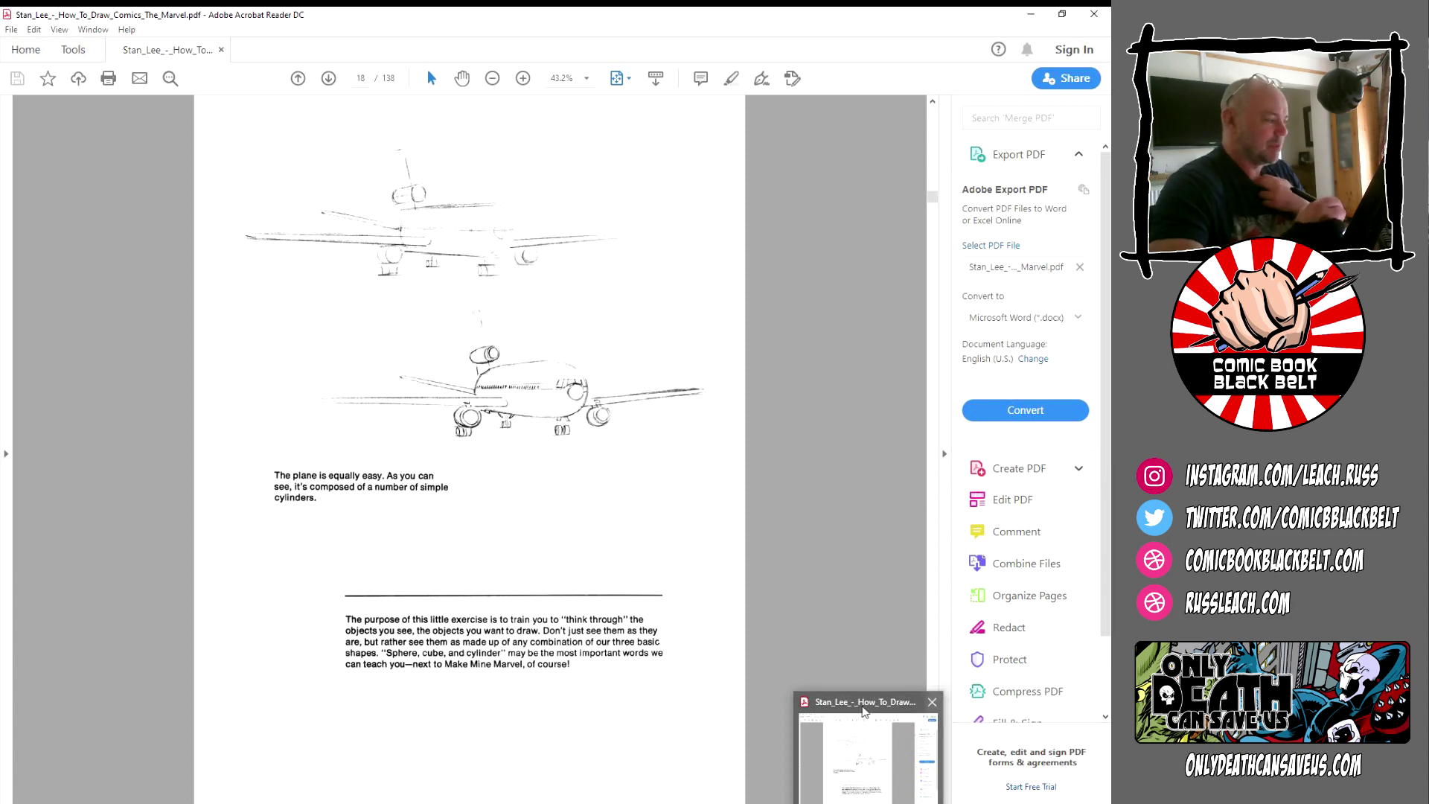
pyautogui.click(855, 790)
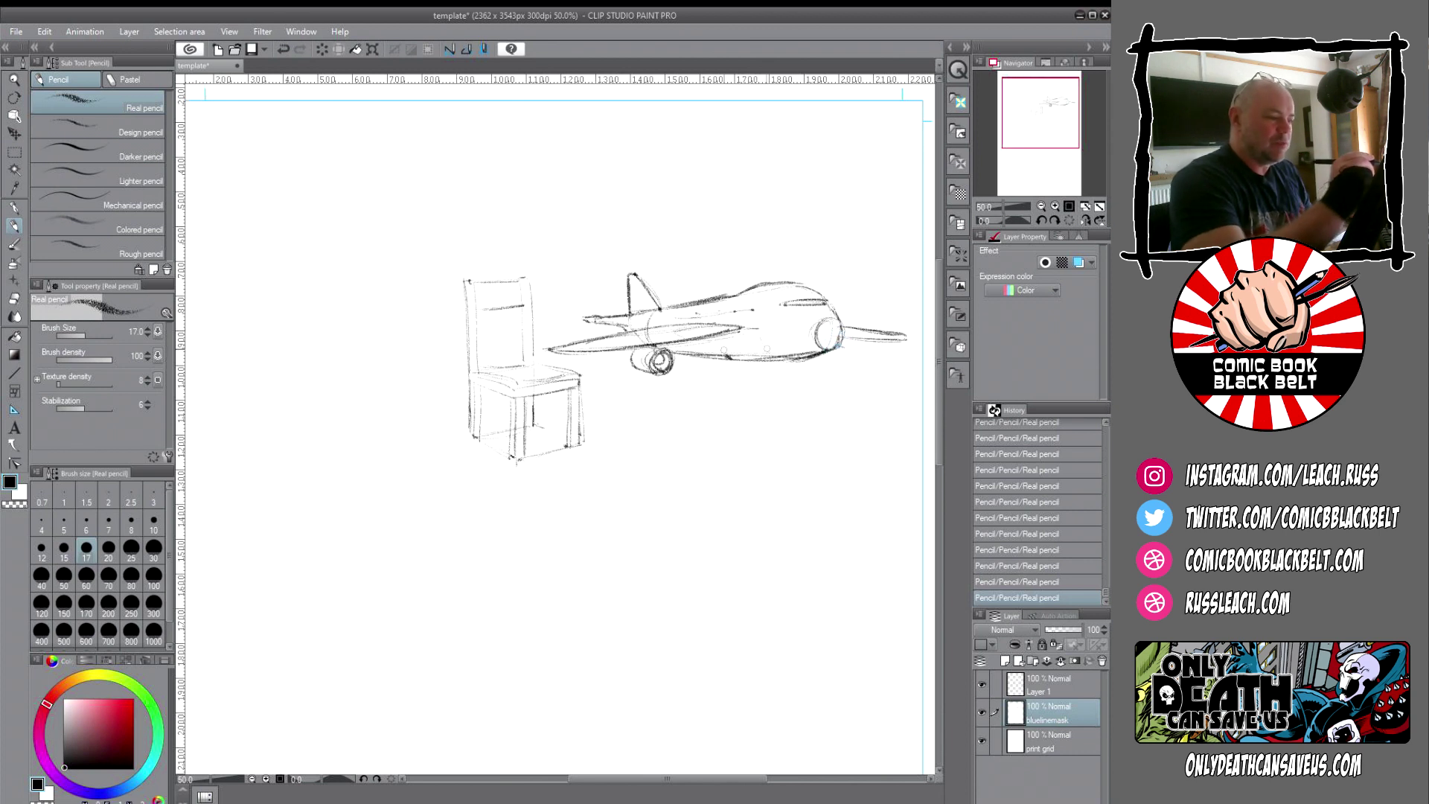
pyautogui.moveTo(854, 351)
pyautogui.mouseDown()
pyautogui.moveTo(849, 339)
pyautogui.moveTo(851, 356)
pyautogui.mouseUp()
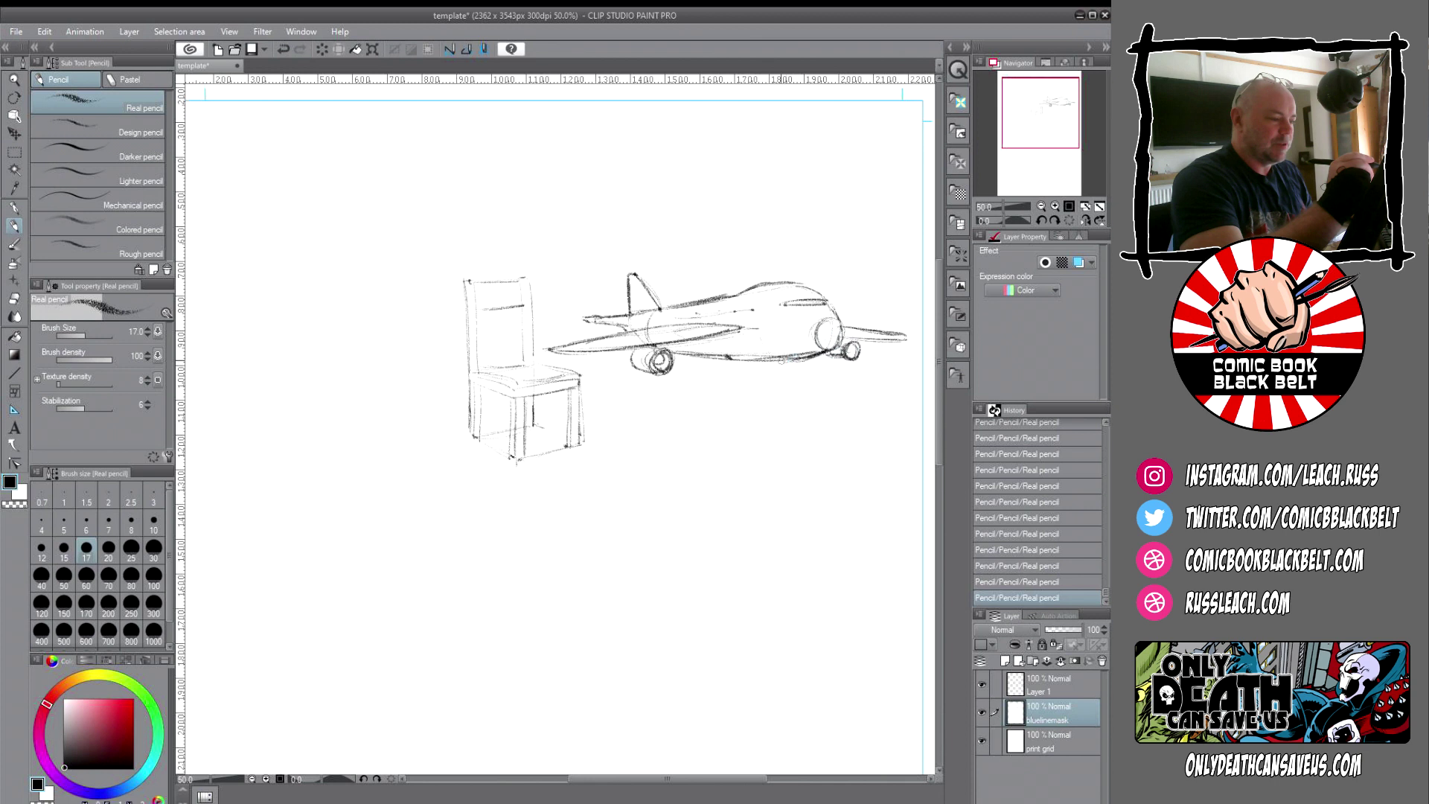
# - Draw three sets of landing gear with struts and paired wheels beneath the nose, near wing and far side of the plane
pyautogui.moveTo(787, 361); pyautogui.dragTo(793, 390)
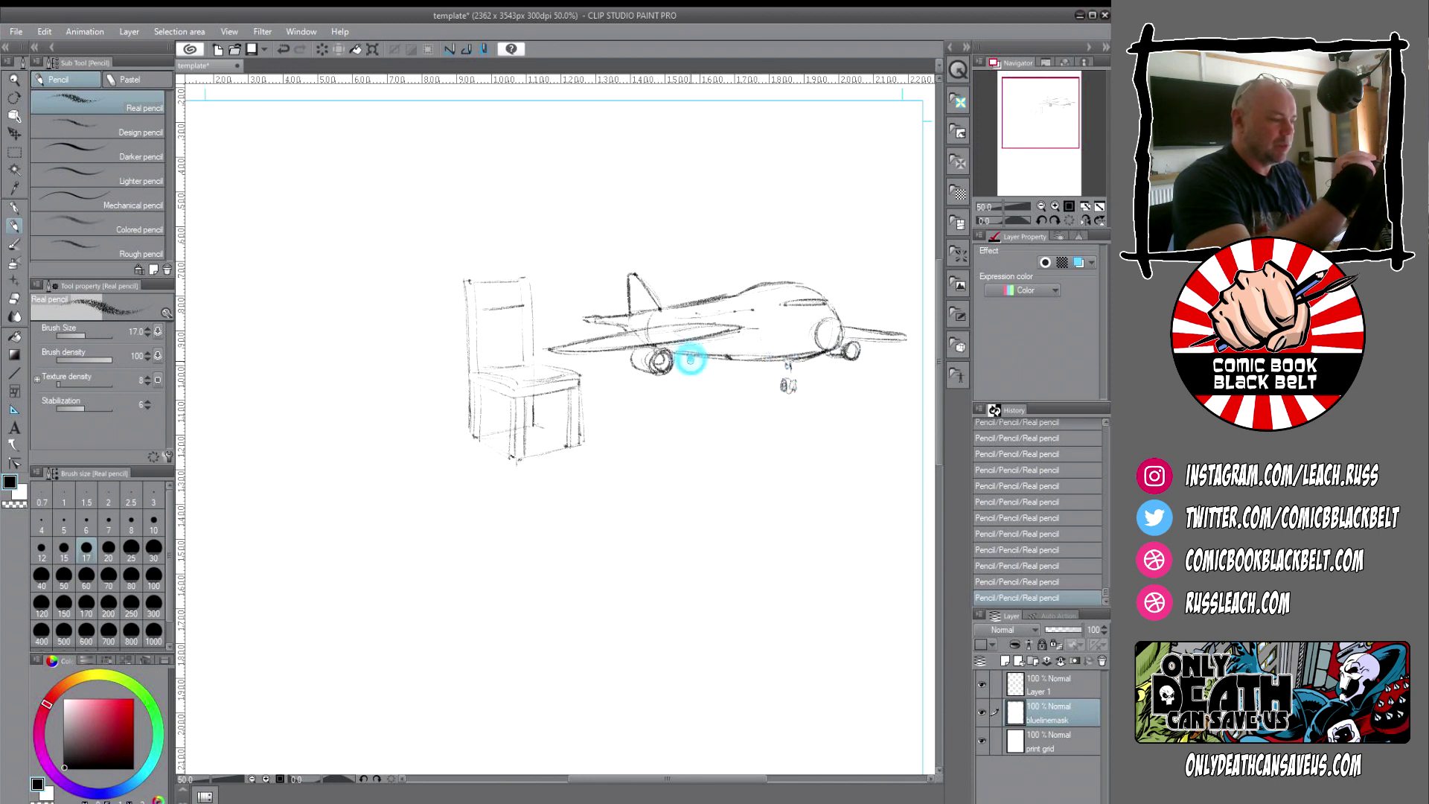
pyautogui.moveTo(690, 360); pyautogui.dragTo(677, 345)
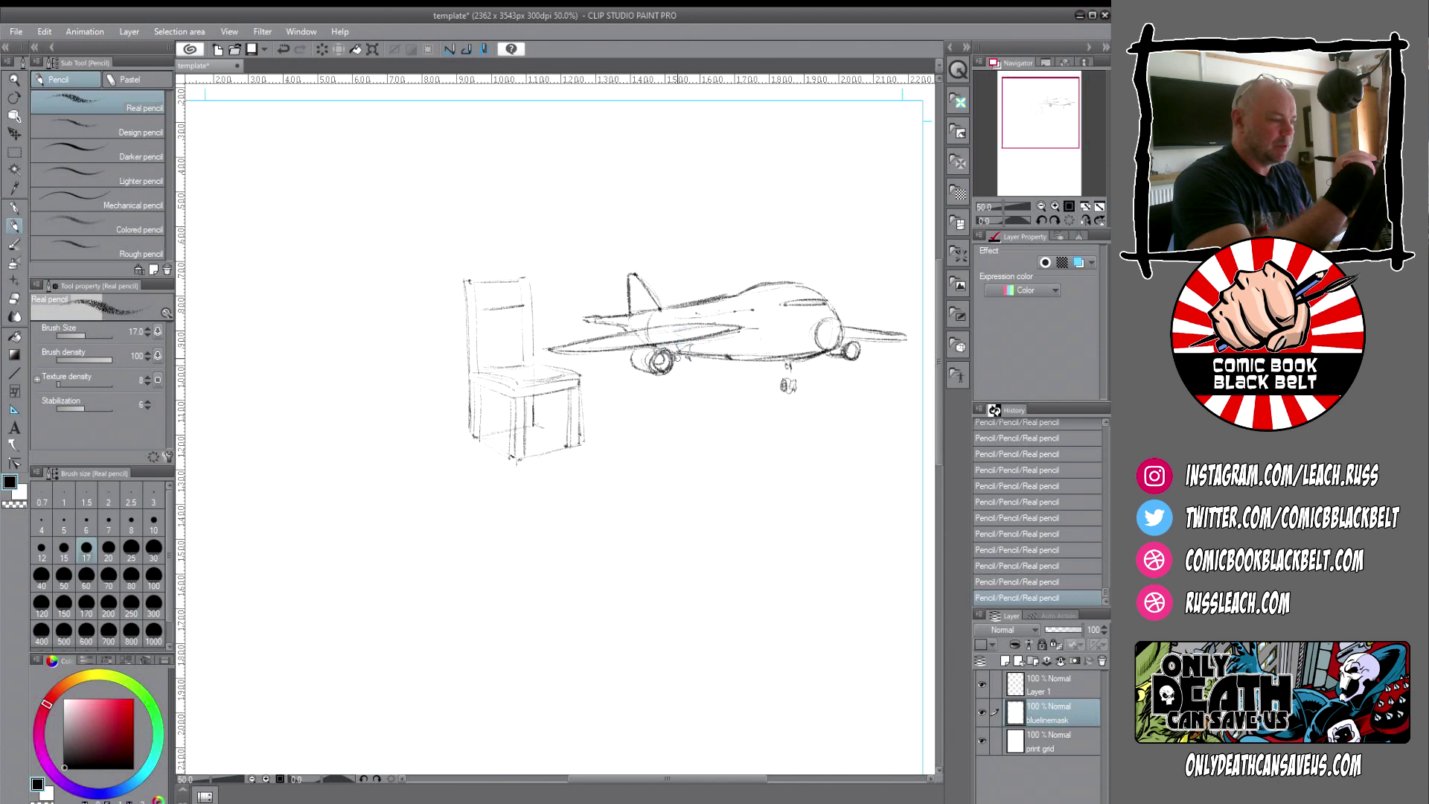
pyautogui.moveTo(672, 377); pyautogui.dragTo(678, 384)
pyautogui.moveTo(788, 375)
pyautogui.mouseDown()
pyautogui.moveTo(793, 392)
pyautogui.moveTo(787, 379)
pyautogui.mouseUp()
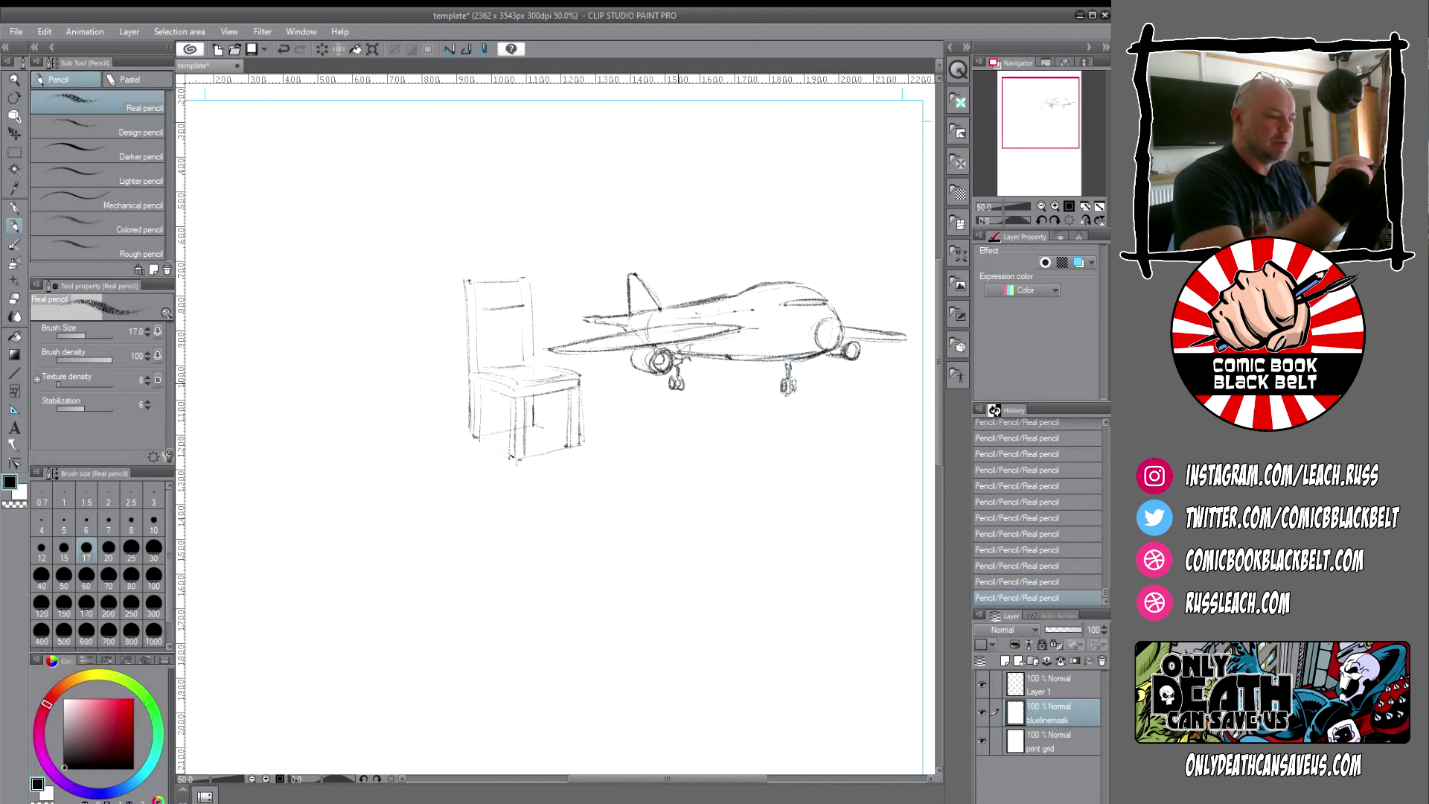
pyautogui.moveTo(679, 381); pyautogui.dragTo(822, 372)
pyautogui.click(820, 350)
pyautogui.click(676, 383)
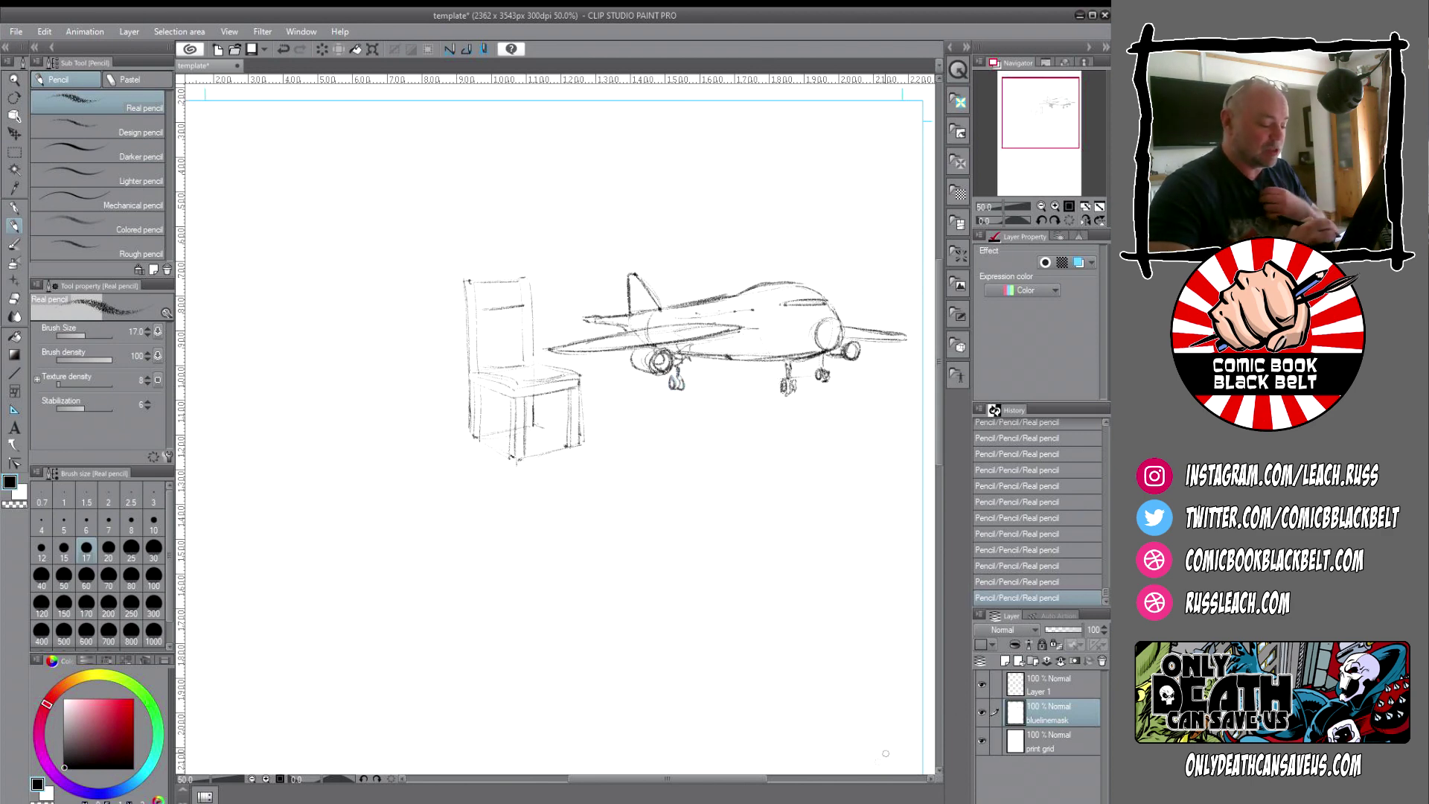
# - Switch to the PDF book and read page 19 on building the human figure from cubes and cylinders
pyautogui.hotkey('alt', 'Tab')
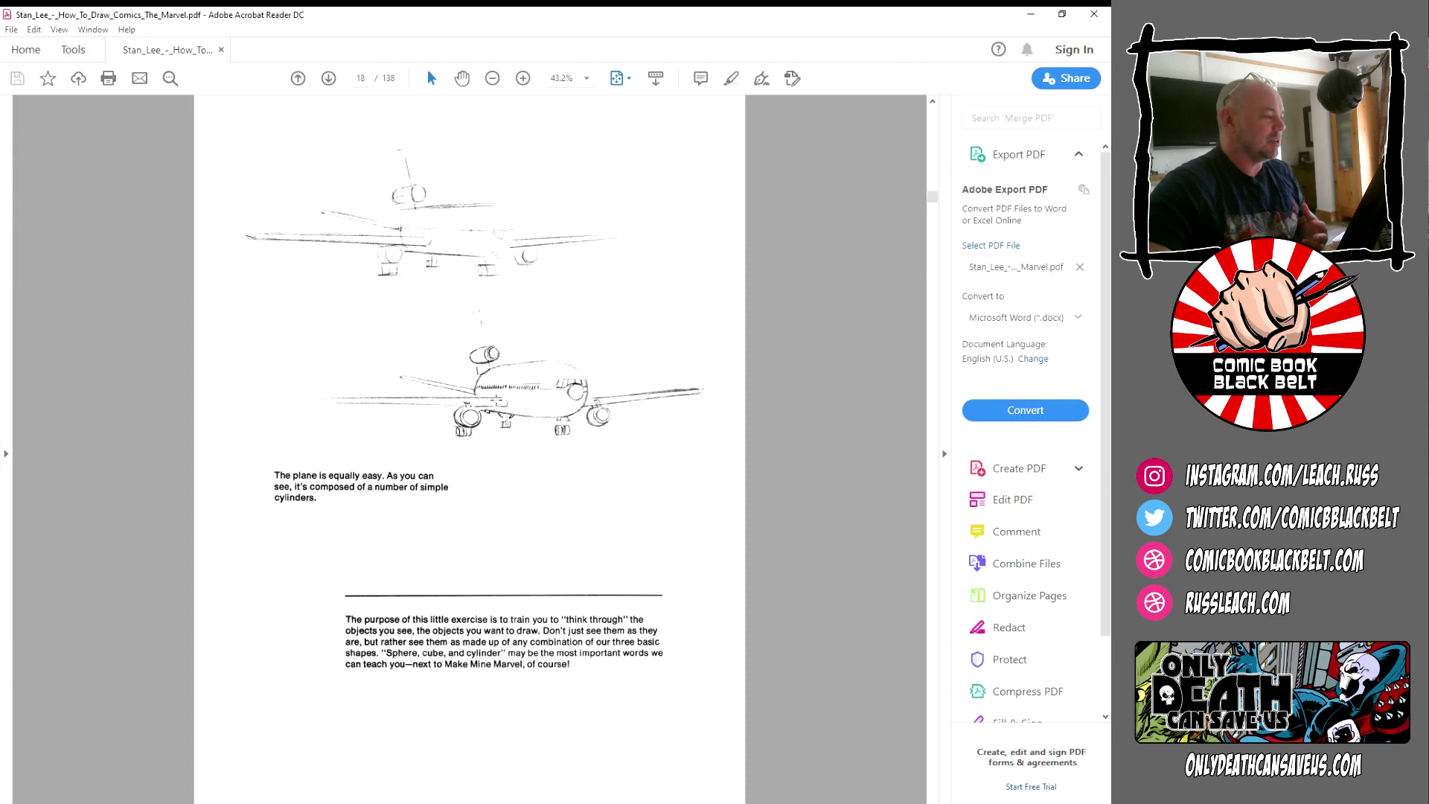
pyautogui.scroll(-2, 494, 401)
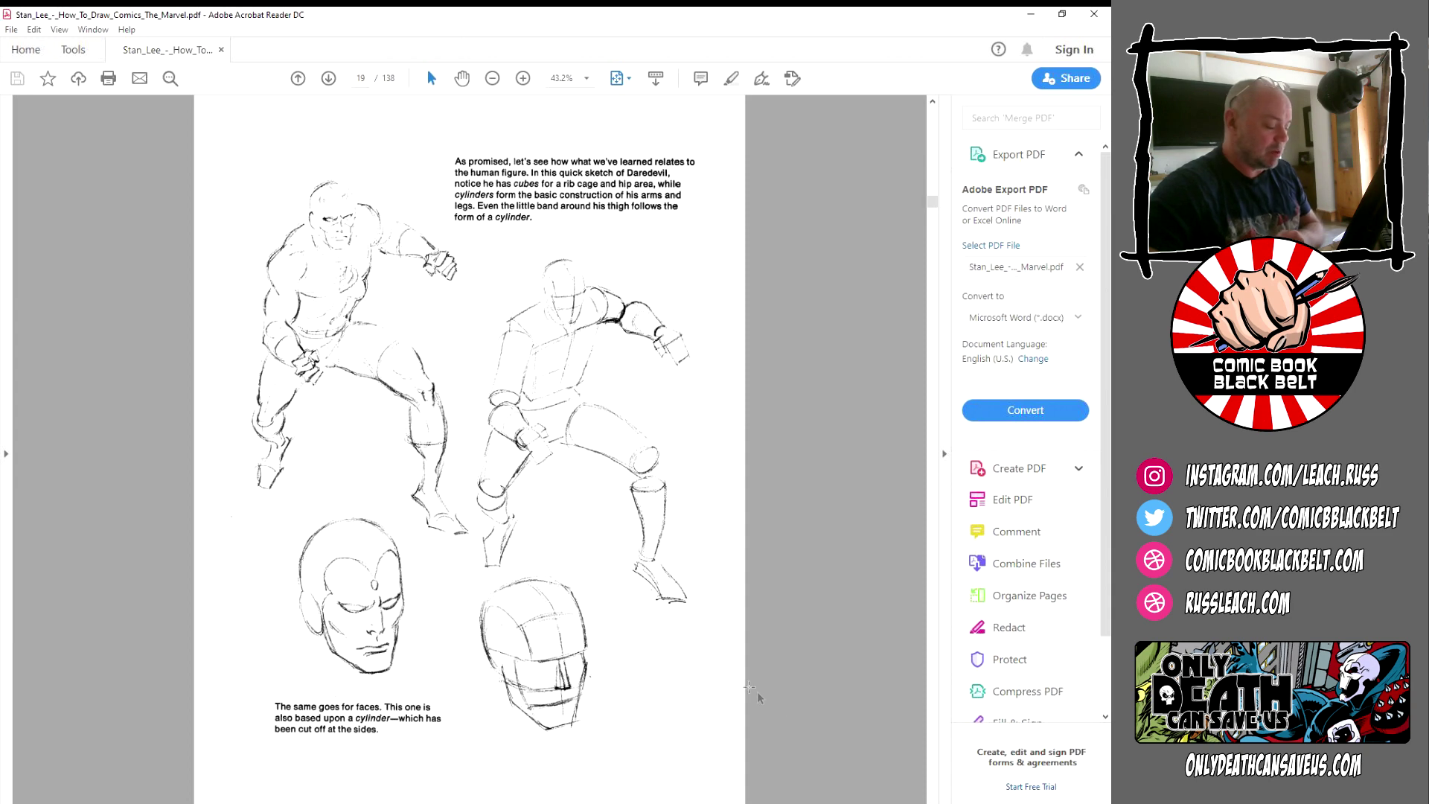
pyautogui.click(848, 802)
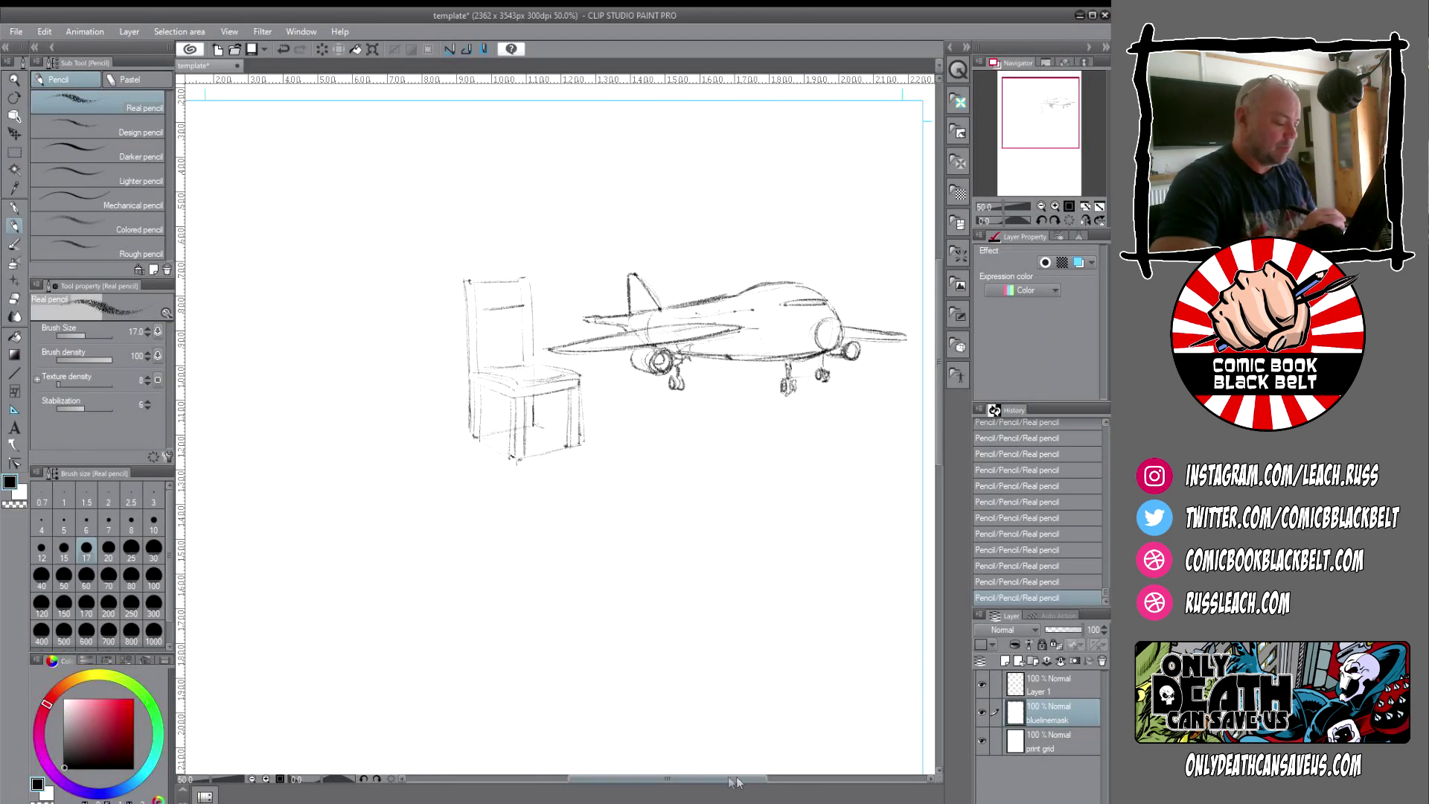
# - Return to the canvas and lightly rough in a standing figure's raised arm, hips and legs in the blank area beside the chair
pyautogui.moveTo(734, 780); pyautogui.dragTo(719, 782)
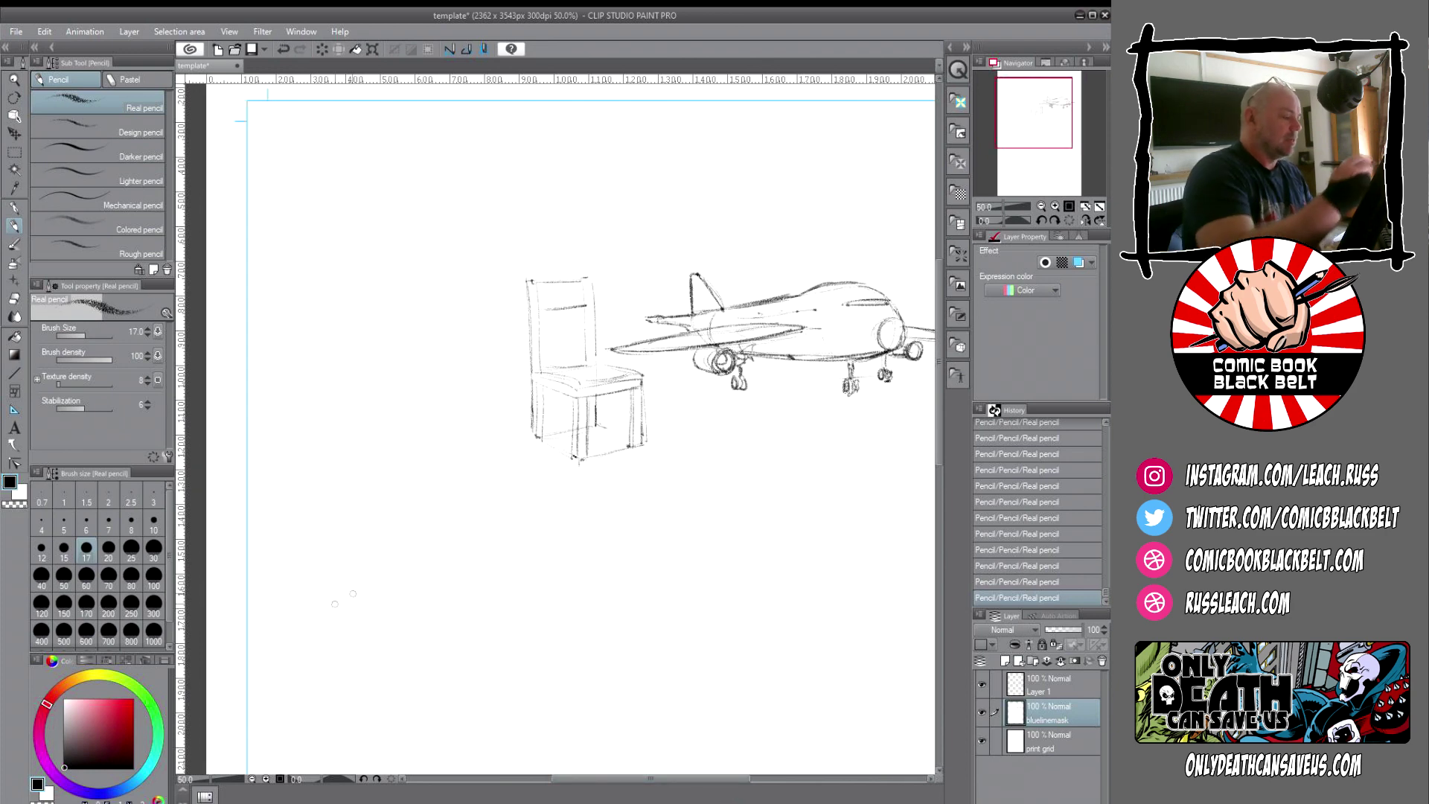
pyautogui.moveTo(269, 323); pyautogui.dragTo(313, 380)
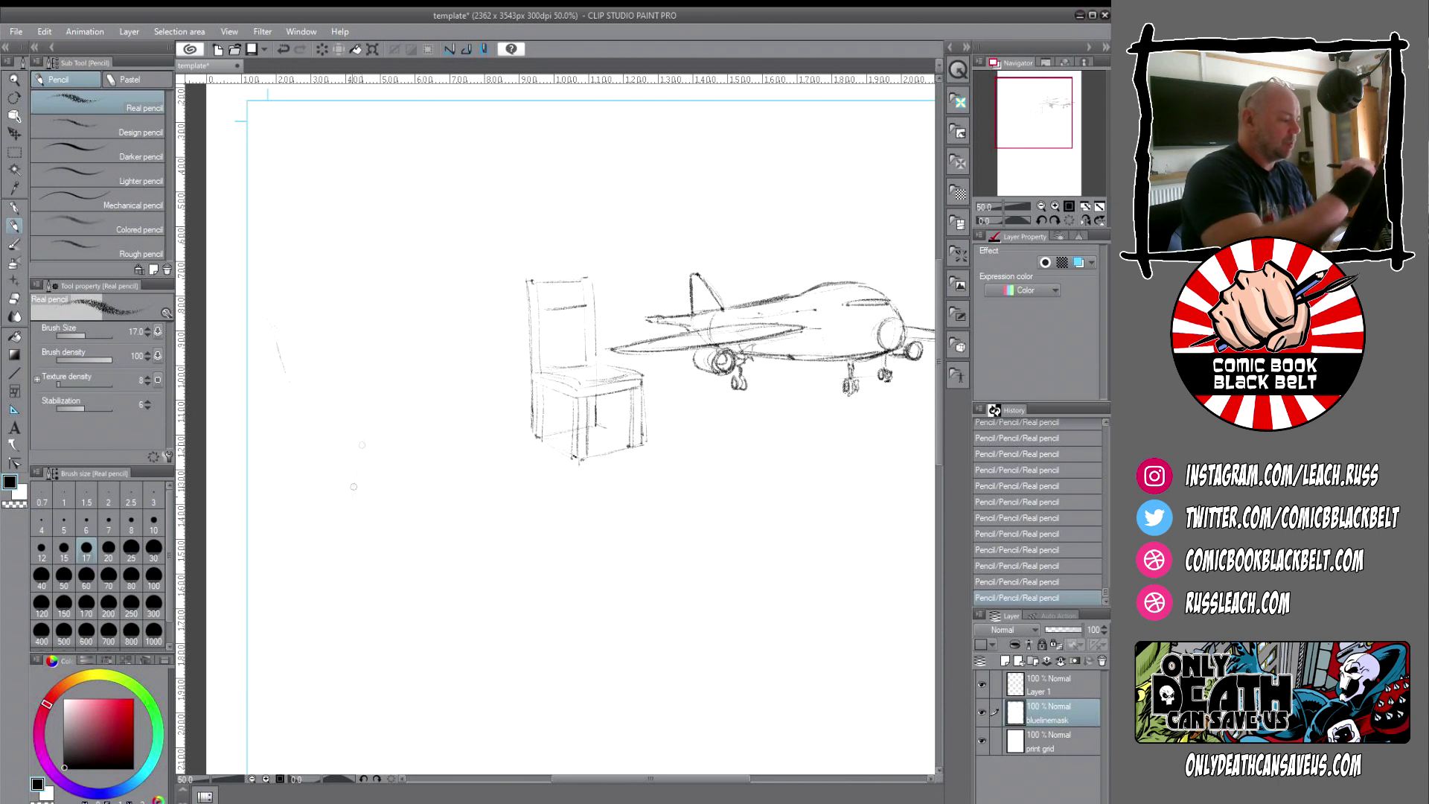
pyautogui.click(323, 505)
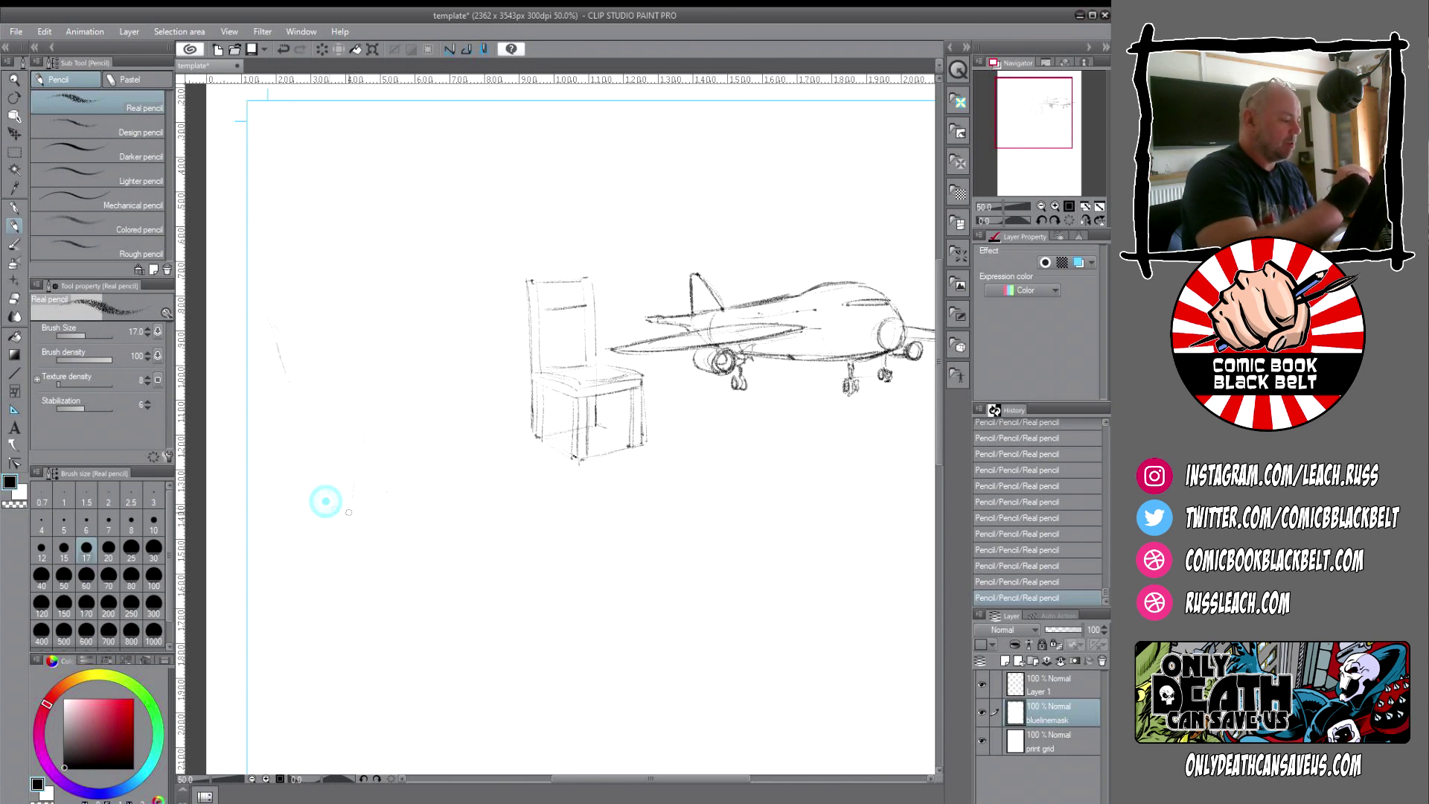
pyautogui.click(326, 503)
pyautogui.click(346, 556)
pyautogui.click(364, 529)
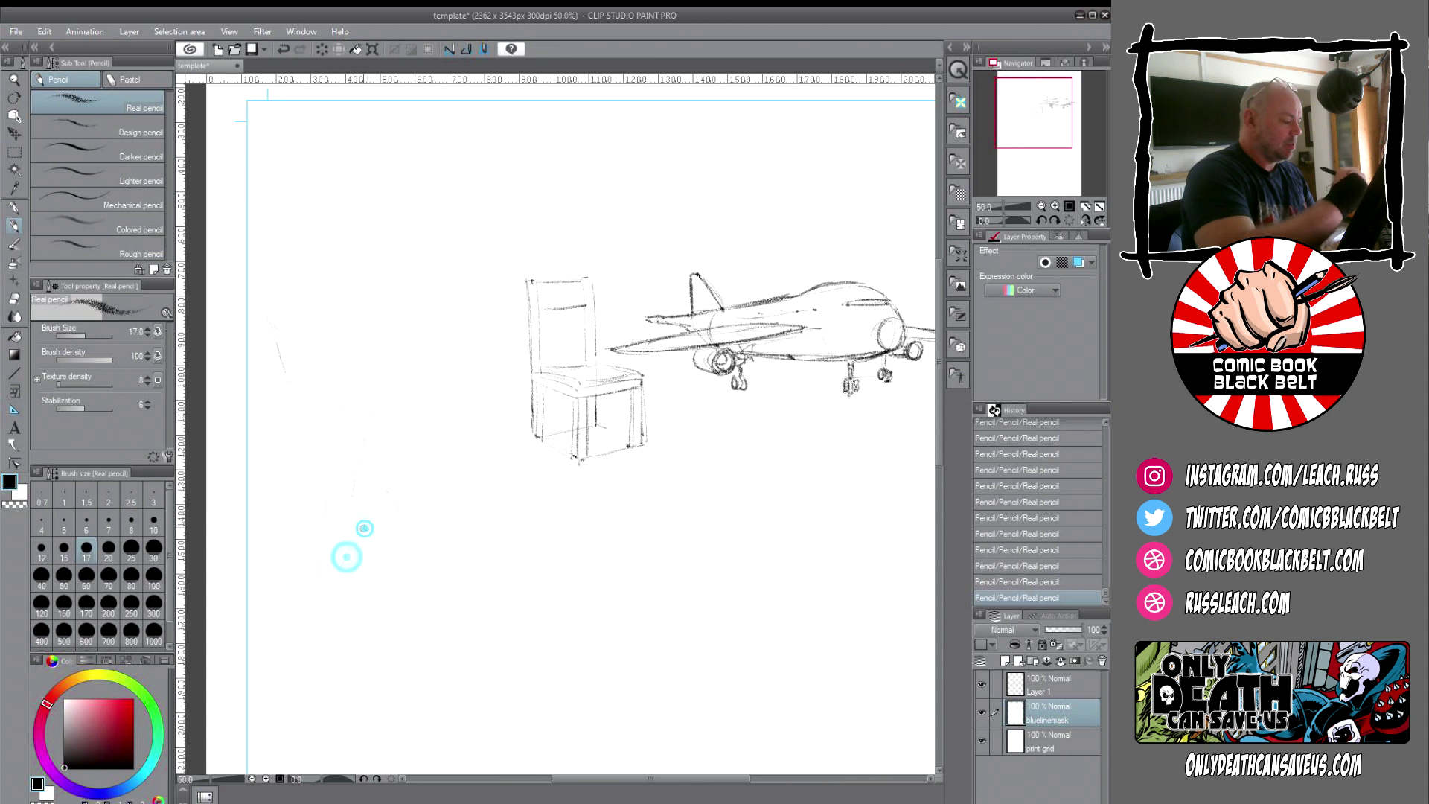
pyautogui.click(387, 553)
pyautogui.click(405, 522)
pyautogui.moveTo(421, 559); pyautogui.dragTo(448, 622)
pyautogui.moveTo(320, 511); pyautogui.dragTo(332, 637)
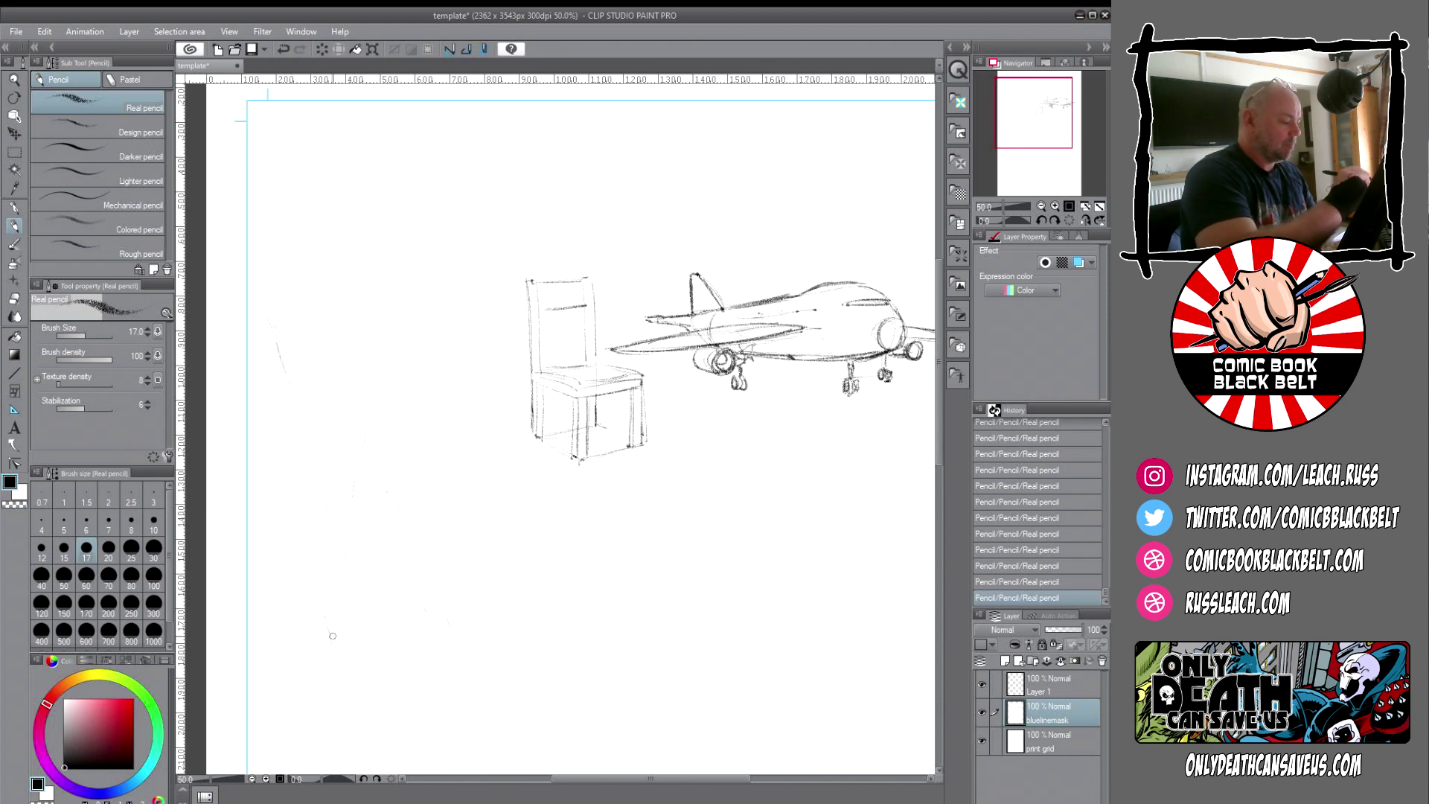
pyautogui.moveTo(358, 530); pyautogui.dragTo(345, 638)
pyautogui.click(342, 661)
pyautogui.click(377, 537)
pyautogui.moveTo(430, 625); pyautogui.dragTo(449, 657)
# - Add faint placement marks for the figure's torso, lowered arm, head and raised hand
pyautogui.click(384, 479)
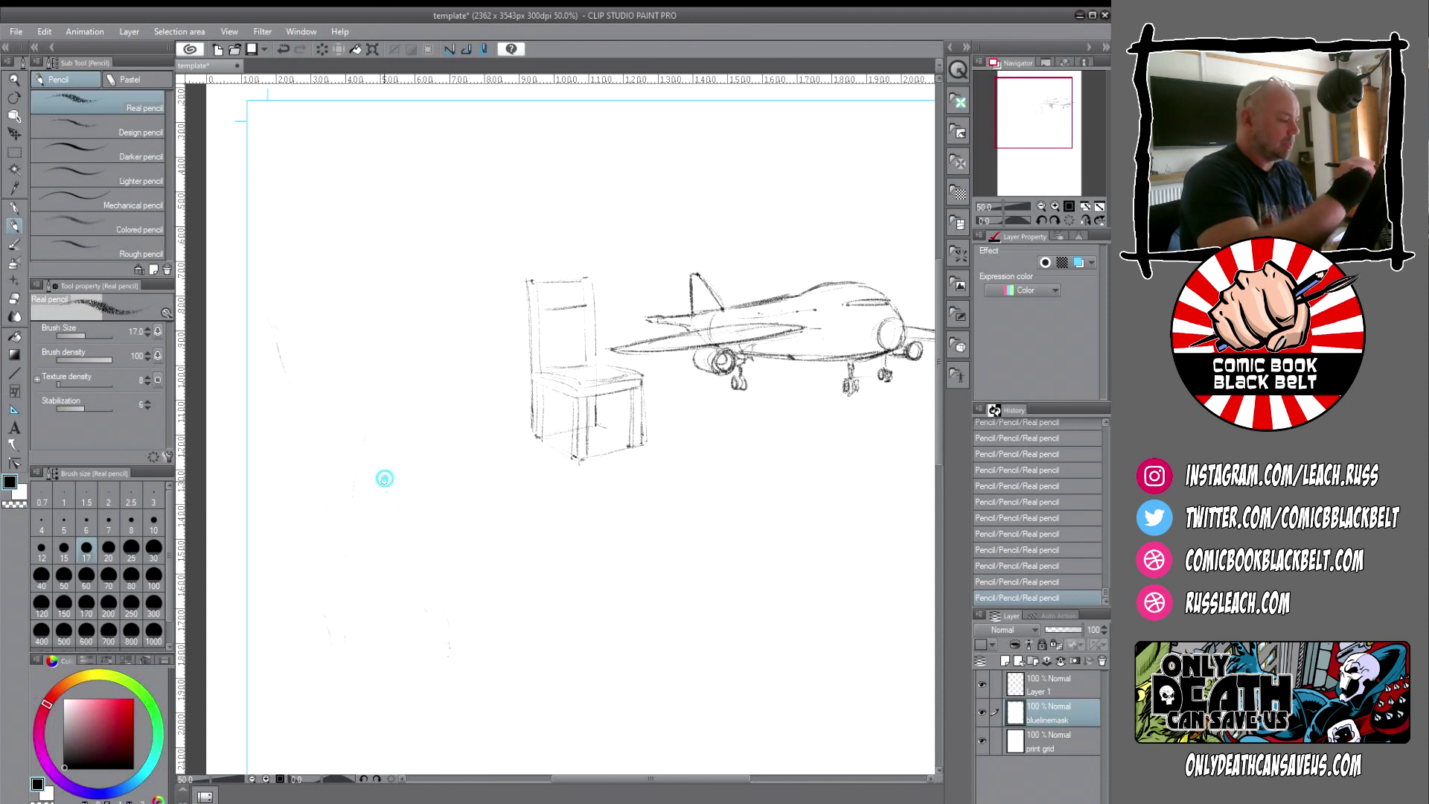
pyautogui.click(416, 410)
pyautogui.click(420, 431)
pyautogui.click(450, 453)
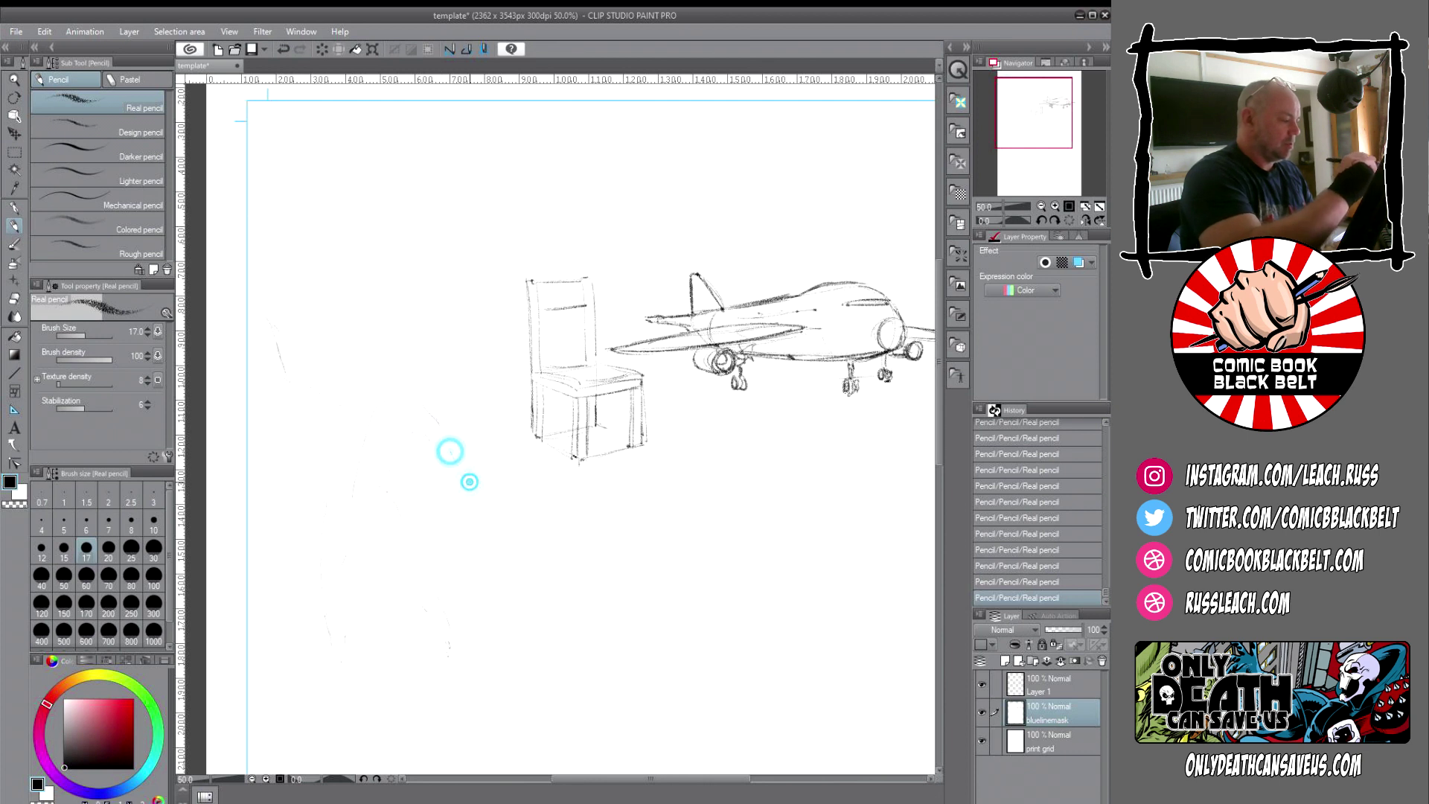
pyautogui.click(369, 382)
pyautogui.click(393, 364)
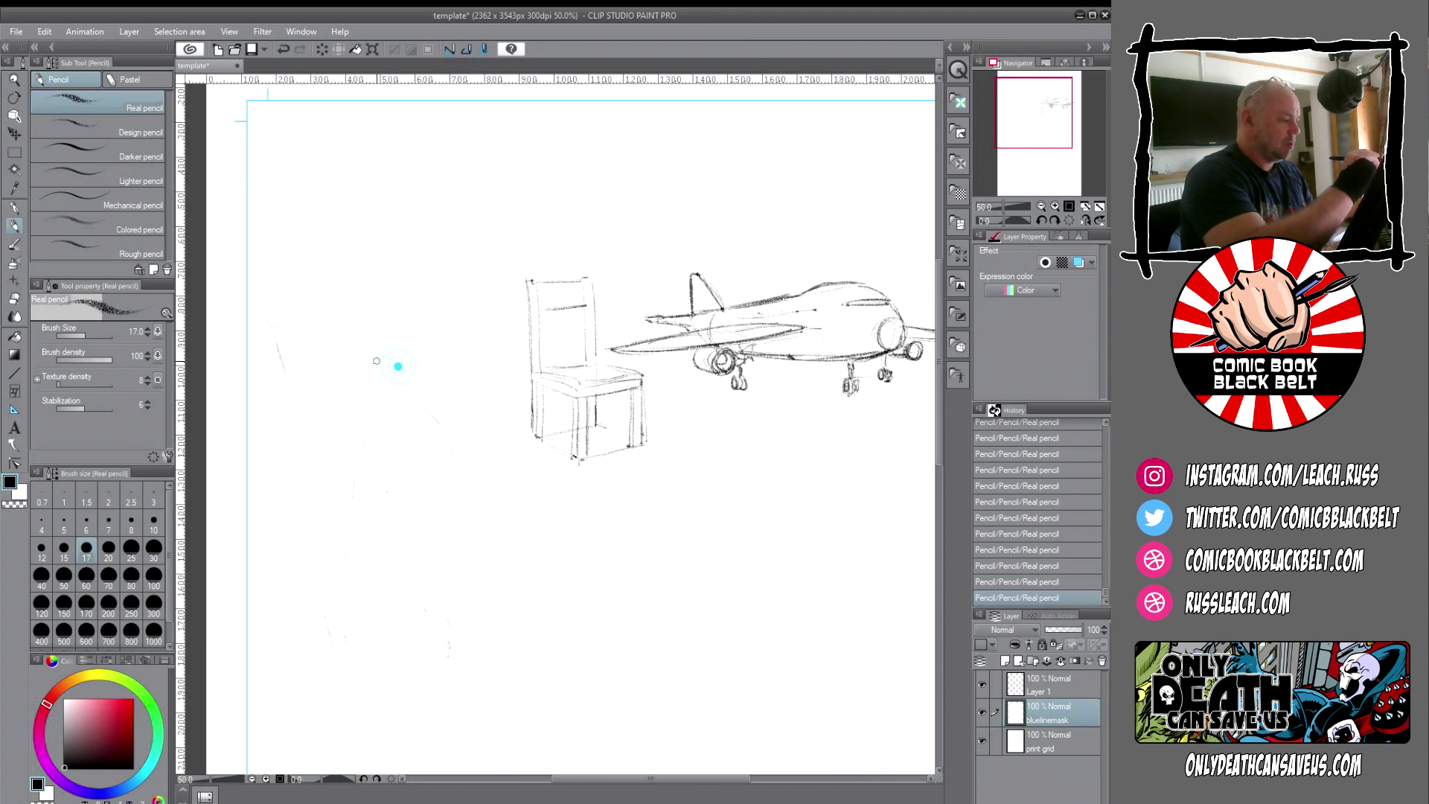
pyautogui.click(370, 377)
pyautogui.click(376, 357)
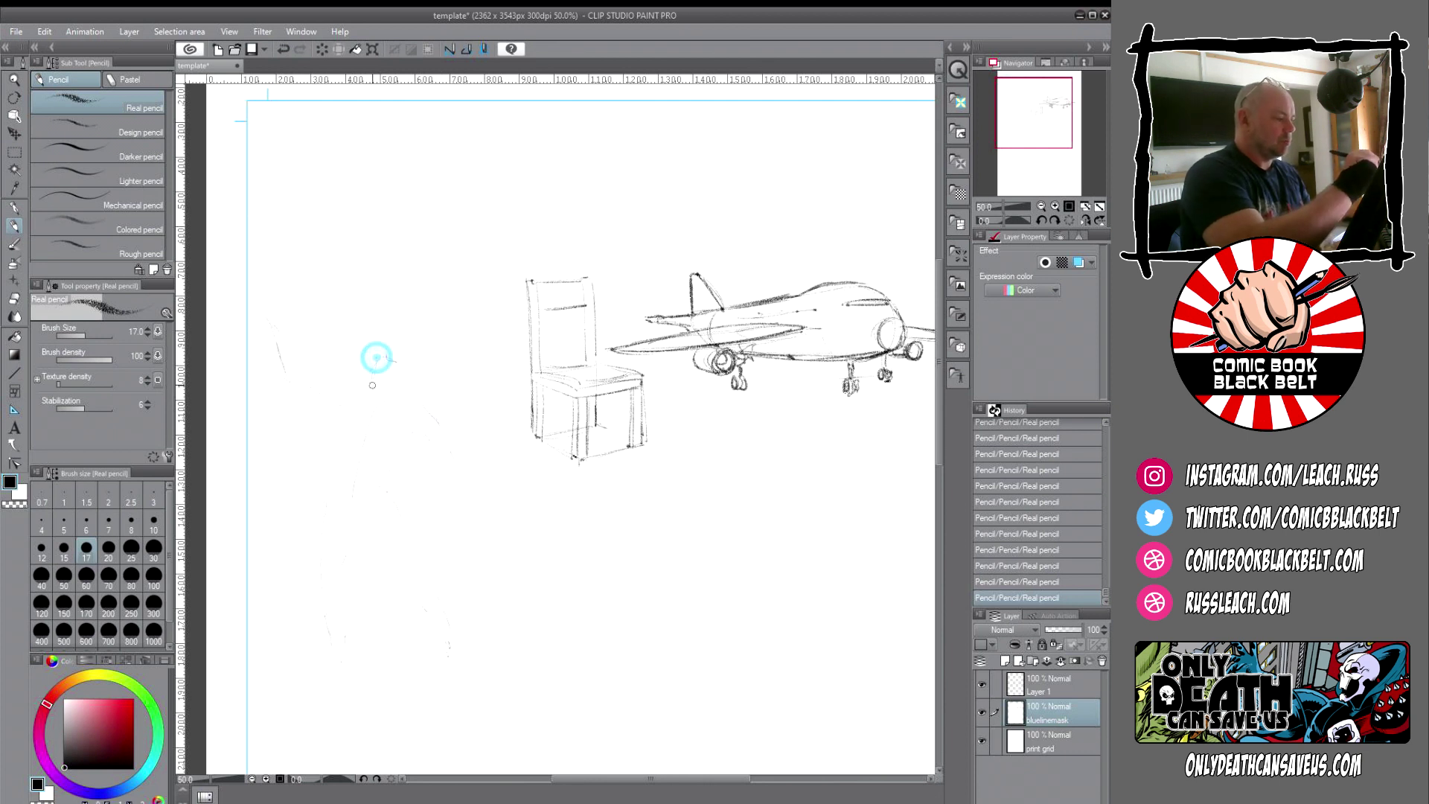
pyautogui.click(371, 374)
pyautogui.click(373, 400)
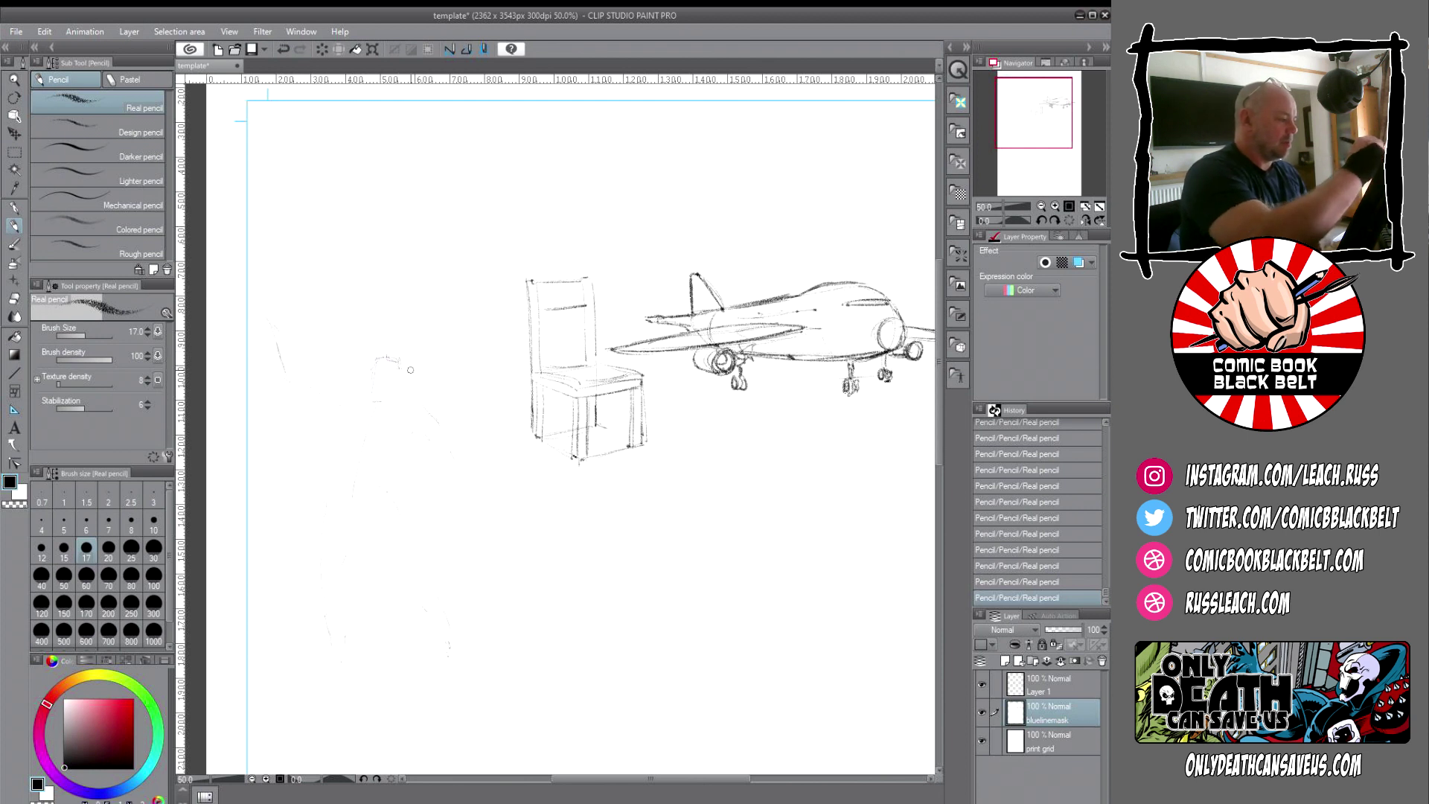
pyautogui.click(283, 339)
pyautogui.click(288, 323)
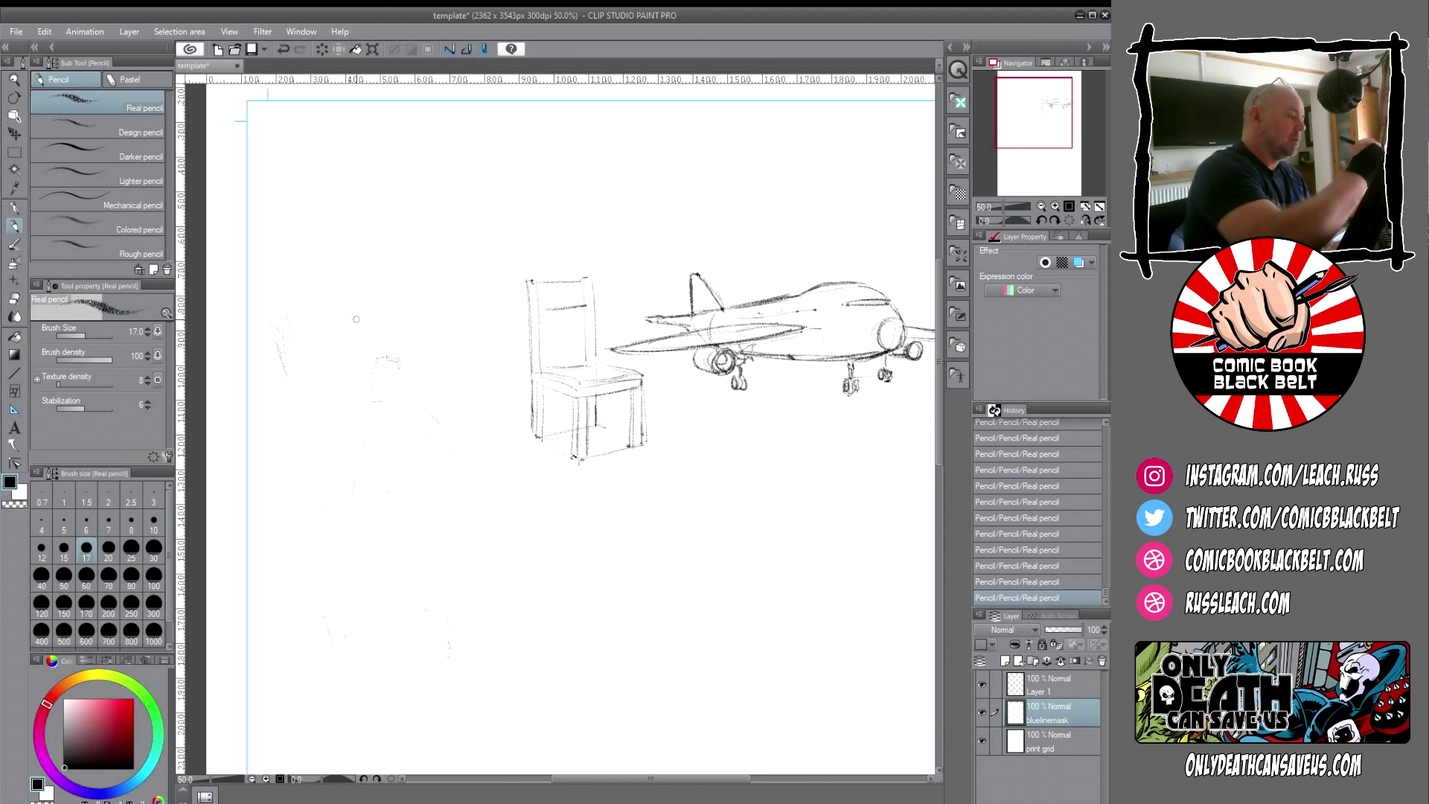
# - Build the figure's raised arm from two cylinders, then draw the shoulder line and the chest's centre line
pyautogui.moveTo(280, 321)
pyautogui.mouseDown()
pyautogui.moveTo(284, 368)
pyautogui.moveTo(304, 369)
pyautogui.mouseUp()
pyautogui.click(281, 322)
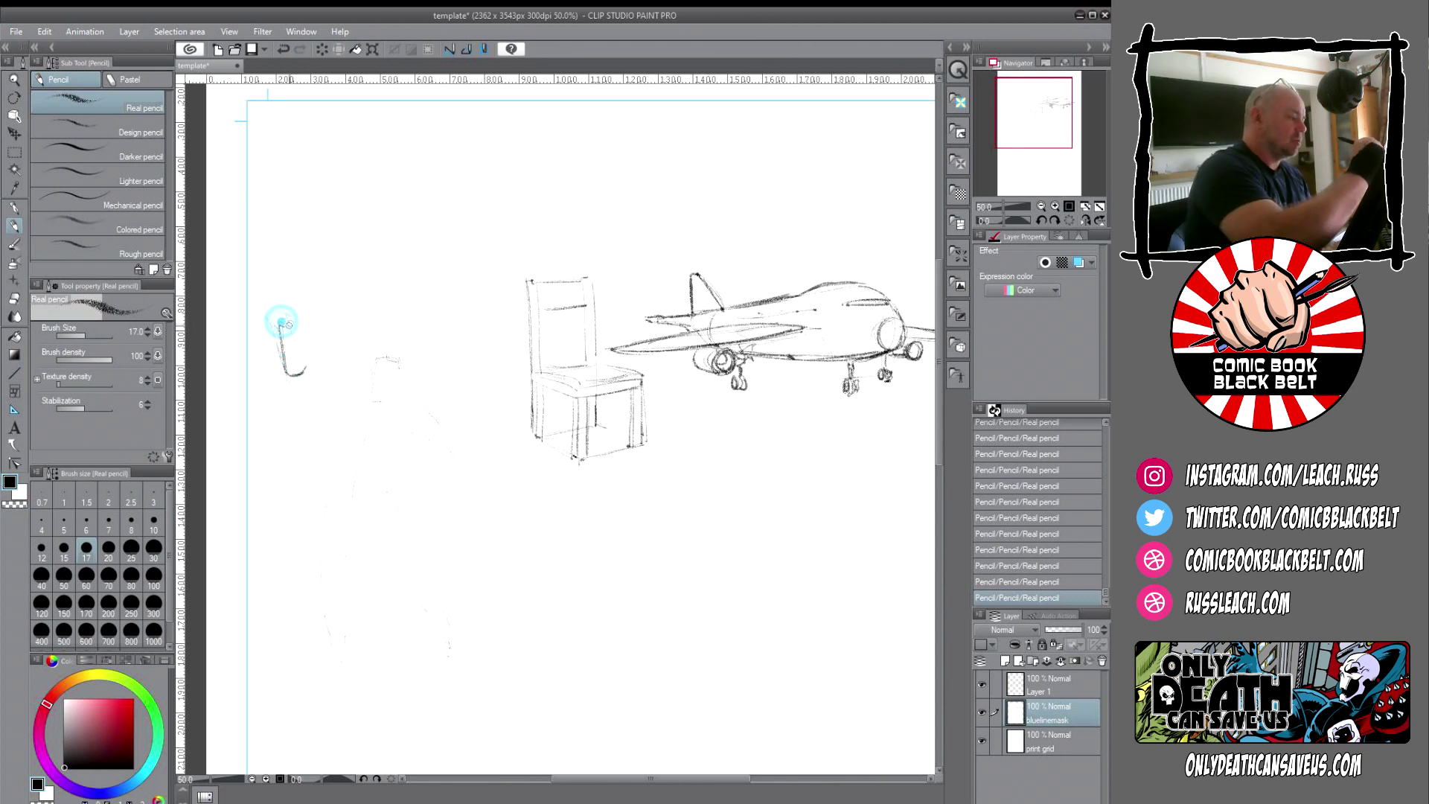
pyautogui.moveTo(280, 322)
pyautogui.mouseDown()
pyautogui.moveTo(296, 380)
pyautogui.moveTo(314, 373)
pyautogui.moveTo(327, 416)
pyautogui.moveTo(318, 382)
pyautogui.moveTo(339, 404)
pyautogui.moveTo(414, 403)
pyautogui.mouseUp()
pyautogui.click(341, 405)
pyautogui.moveTo(355, 462); pyautogui.dragTo(355, 491)
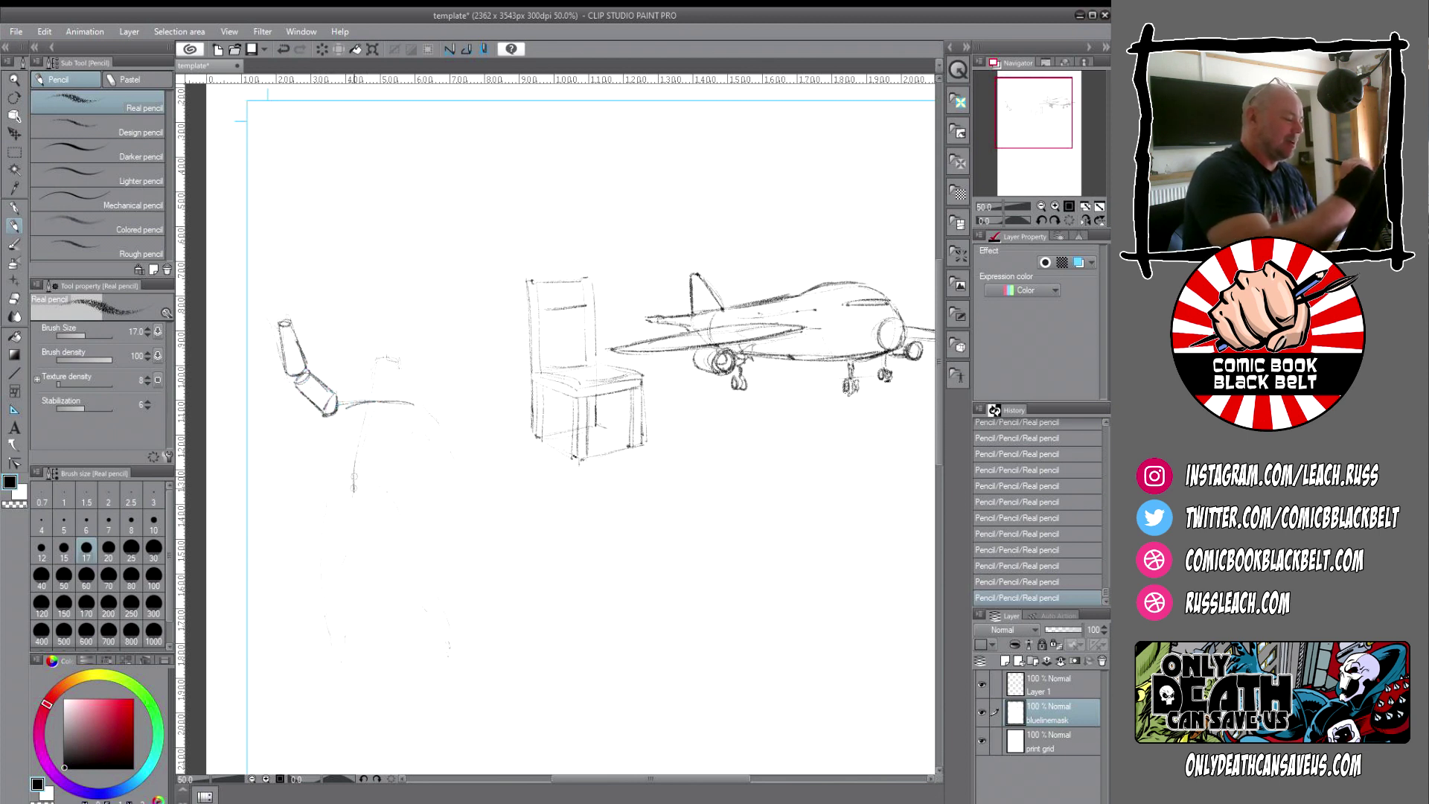
# - Shape the torso as a tapered box with a contour line across the chest, and add the lowered arm as cylinders with a block hand
pyautogui.moveTo(327, 406)
pyautogui.mouseDown()
pyautogui.moveTo(329, 484)
pyautogui.moveTo(381, 490)
pyautogui.moveTo(414, 439)
pyautogui.mouseUp()
pyautogui.moveTo(369, 489); pyautogui.dragTo(328, 482)
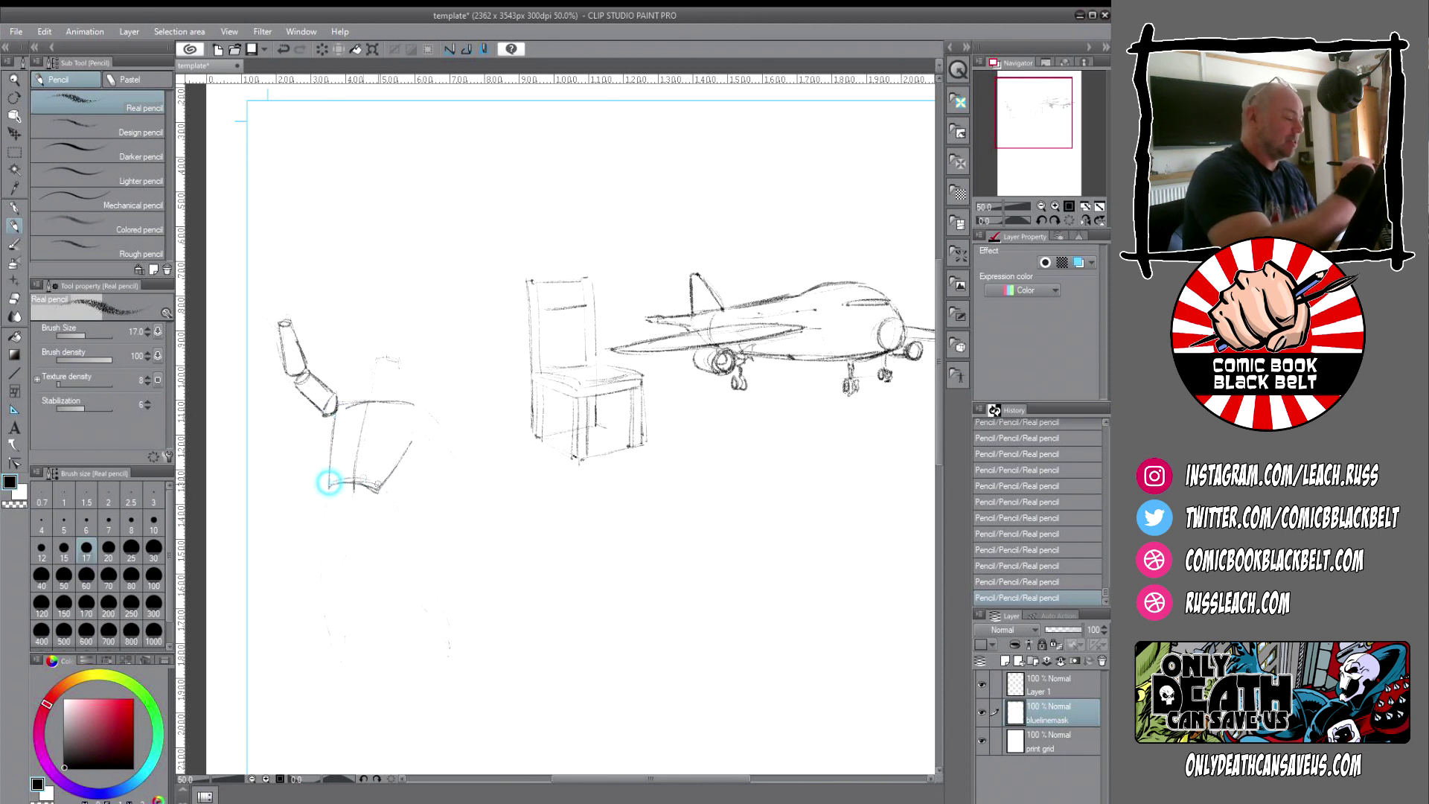
pyautogui.moveTo(328, 401)
pyautogui.mouseDown()
pyautogui.moveTo(335, 465)
pyautogui.moveTo(335, 438)
pyautogui.moveTo(395, 438)
pyautogui.mouseUp()
pyautogui.moveTo(336, 438)
pyautogui.mouseDown()
pyautogui.moveTo(391, 436)
pyautogui.moveTo(404, 452)
pyautogui.mouseUp()
pyautogui.moveTo(401, 435)
pyautogui.mouseDown()
pyautogui.moveTo(411, 404)
pyautogui.moveTo(423, 412)
pyautogui.moveTo(409, 437)
pyautogui.moveTo(450, 451)
pyautogui.moveTo(452, 495)
pyautogui.moveTo(456, 459)
pyautogui.moveTo(446, 478)
pyautogui.moveTo(469, 502)
pyautogui.moveTo(458, 533)
pyautogui.moveTo(476, 523)
pyautogui.mouseUp()
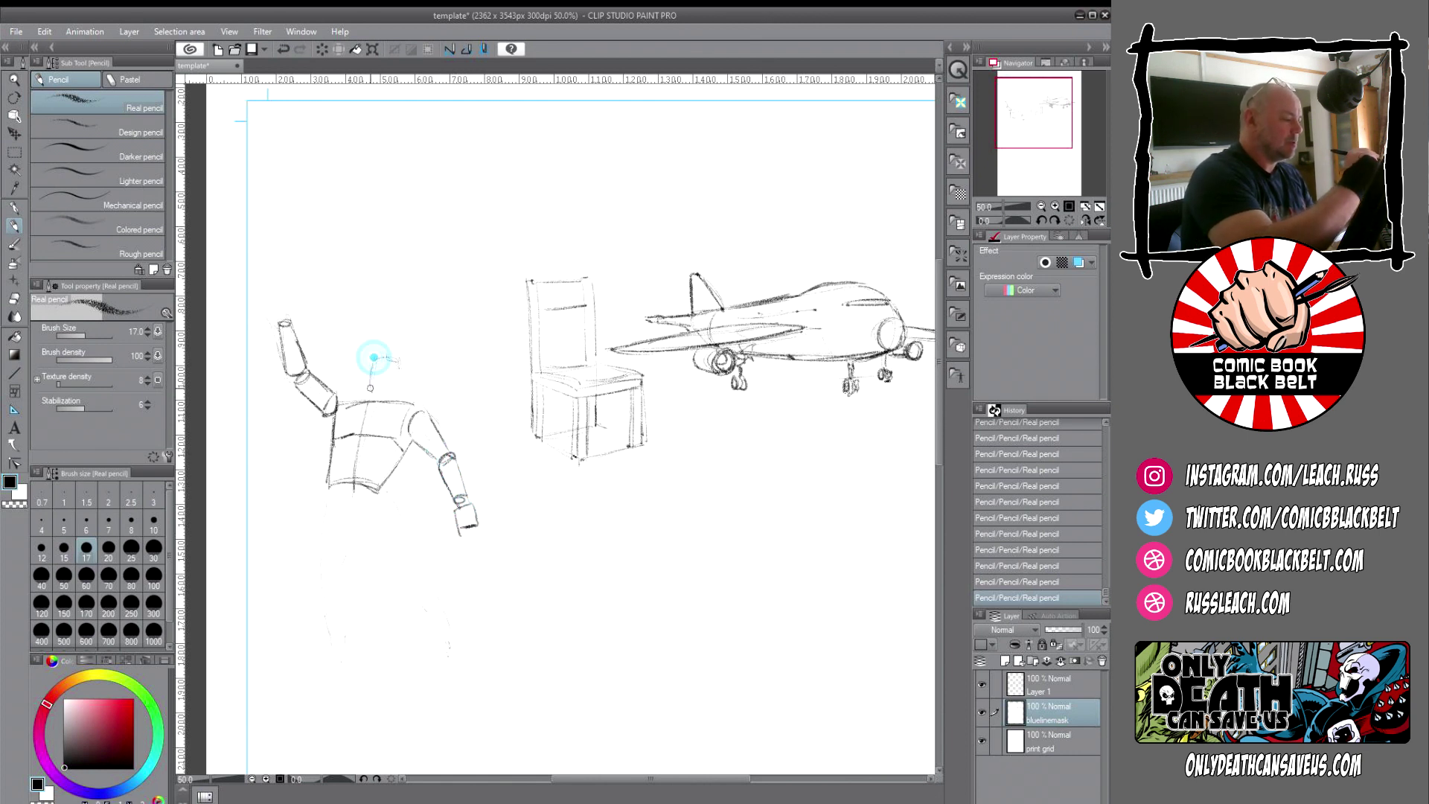
# - Draw the figure's oval head with face guidelines and the raised fist holding a box-headed hammer
pyautogui.moveTo(376, 361)
pyautogui.mouseDown()
pyautogui.moveTo(387, 350)
pyautogui.moveTo(402, 366)
pyautogui.moveTo(370, 372)
pyautogui.moveTo(376, 357)
pyautogui.moveTo(368, 388)
pyautogui.moveTo(387, 396)
pyautogui.moveTo(399, 379)
pyautogui.moveTo(387, 393)
pyautogui.mouseUp()
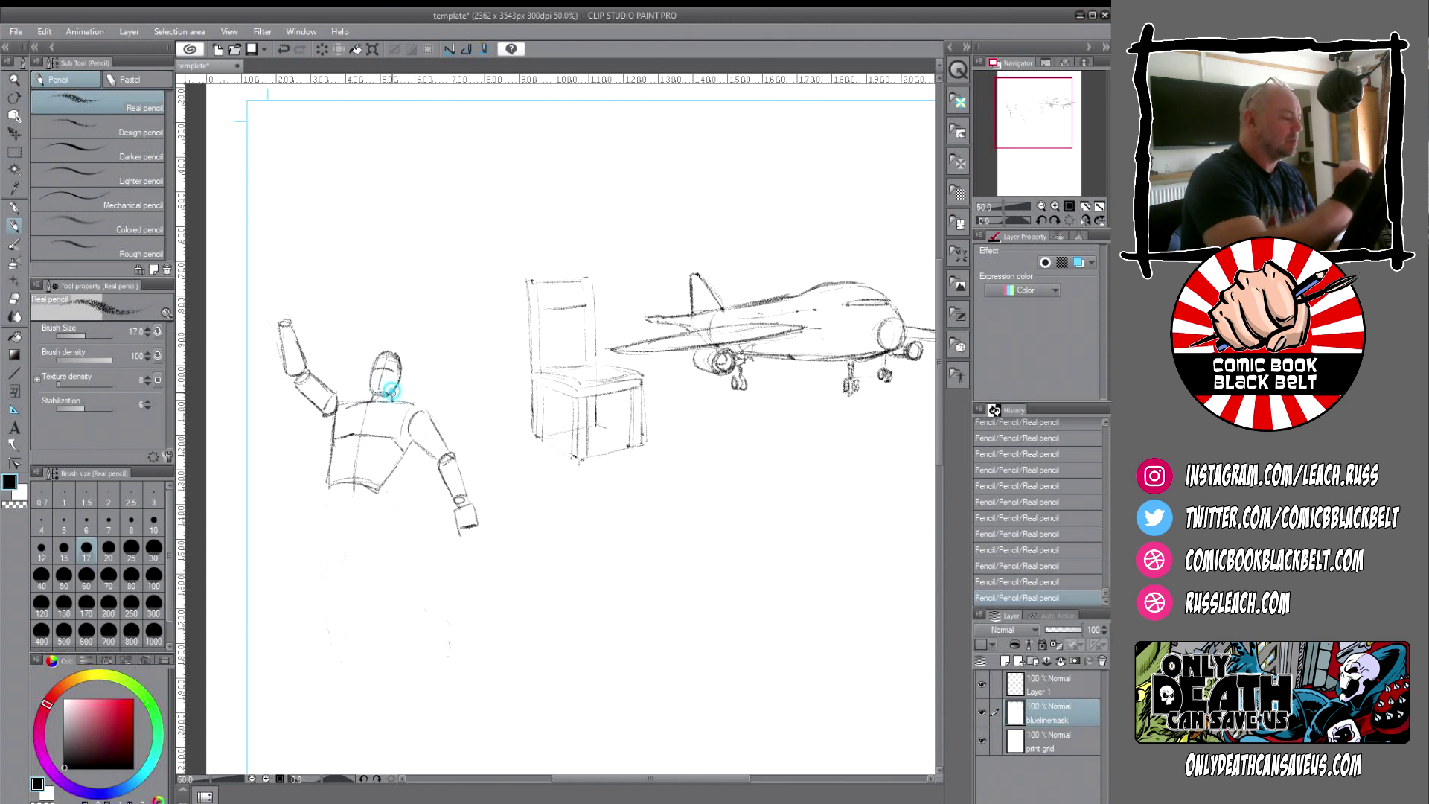
pyautogui.moveTo(276, 306)
pyautogui.mouseDown()
pyautogui.moveTo(279, 288)
pyautogui.moveTo(295, 316)
pyautogui.moveTo(276, 317)
pyautogui.mouseUp()
pyautogui.moveTo(291, 263)
pyautogui.mouseDown()
pyautogui.moveTo(286, 298)
pyautogui.moveTo(311, 279)
pyautogui.moveTo(297, 230)
pyautogui.moveTo(312, 249)
pyautogui.moveTo(297, 287)
pyautogui.mouseUp()
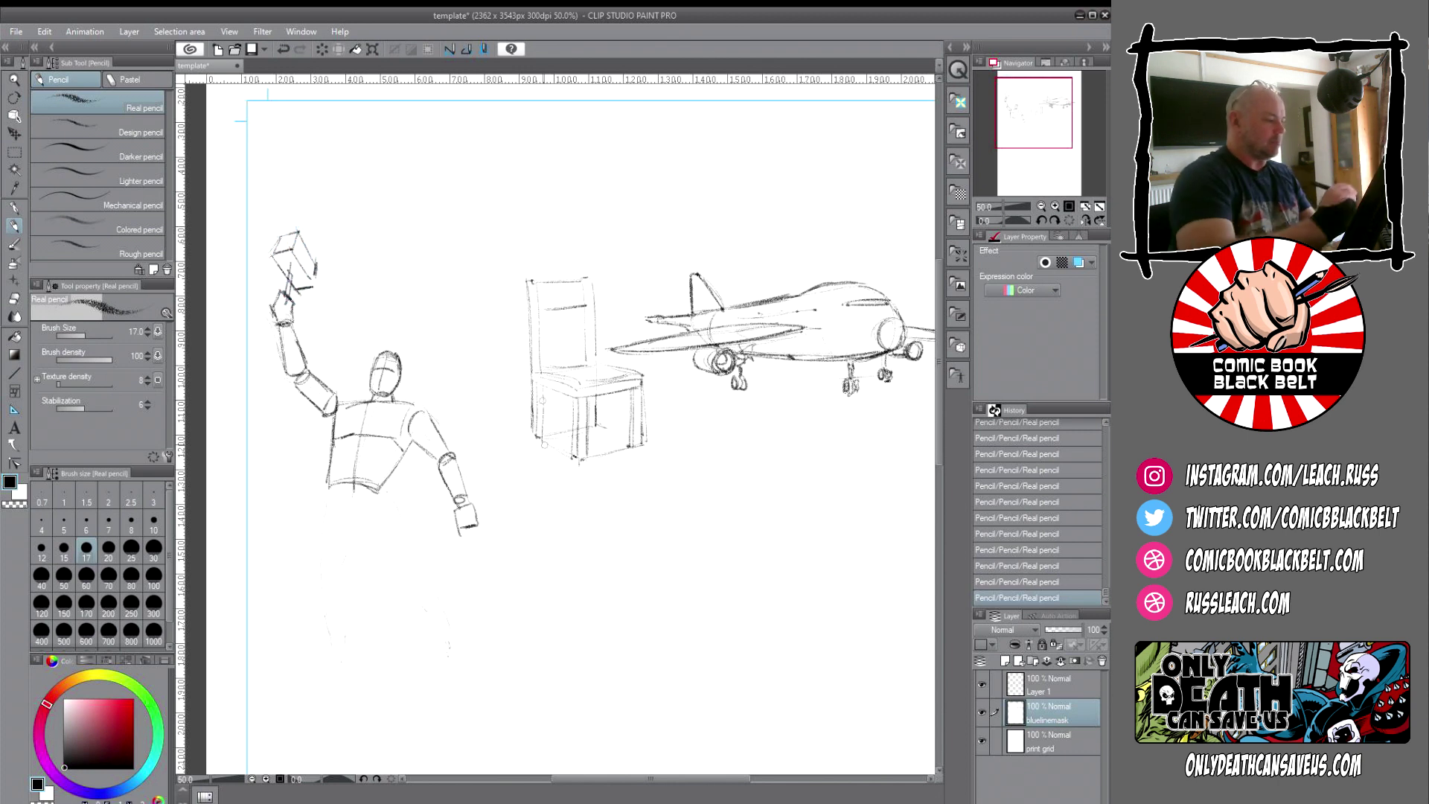
# - Build the figure's hips, cylinder thighs and lower legs, and wedge-shaped feet in a wide standing pose
pyautogui.moveTo(329, 468)
pyautogui.mouseDown()
pyautogui.moveTo(324, 504)
pyautogui.moveTo(320, 480)
pyautogui.moveTo(384, 485)
pyautogui.moveTo(331, 498)
pyautogui.moveTo(339, 521)
pyautogui.moveTo(367, 519)
pyautogui.moveTo(354, 521)
pyautogui.moveTo(392, 484)
pyautogui.moveTo(313, 516)
pyautogui.moveTo(313, 582)
pyautogui.moveTo(348, 537)
pyautogui.moveTo(323, 508)
pyautogui.moveTo(390, 512)
pyautogui.moveTo(372, 544)
pyautogui.moveTo(395, 581)
pyautogui.mouseUp()
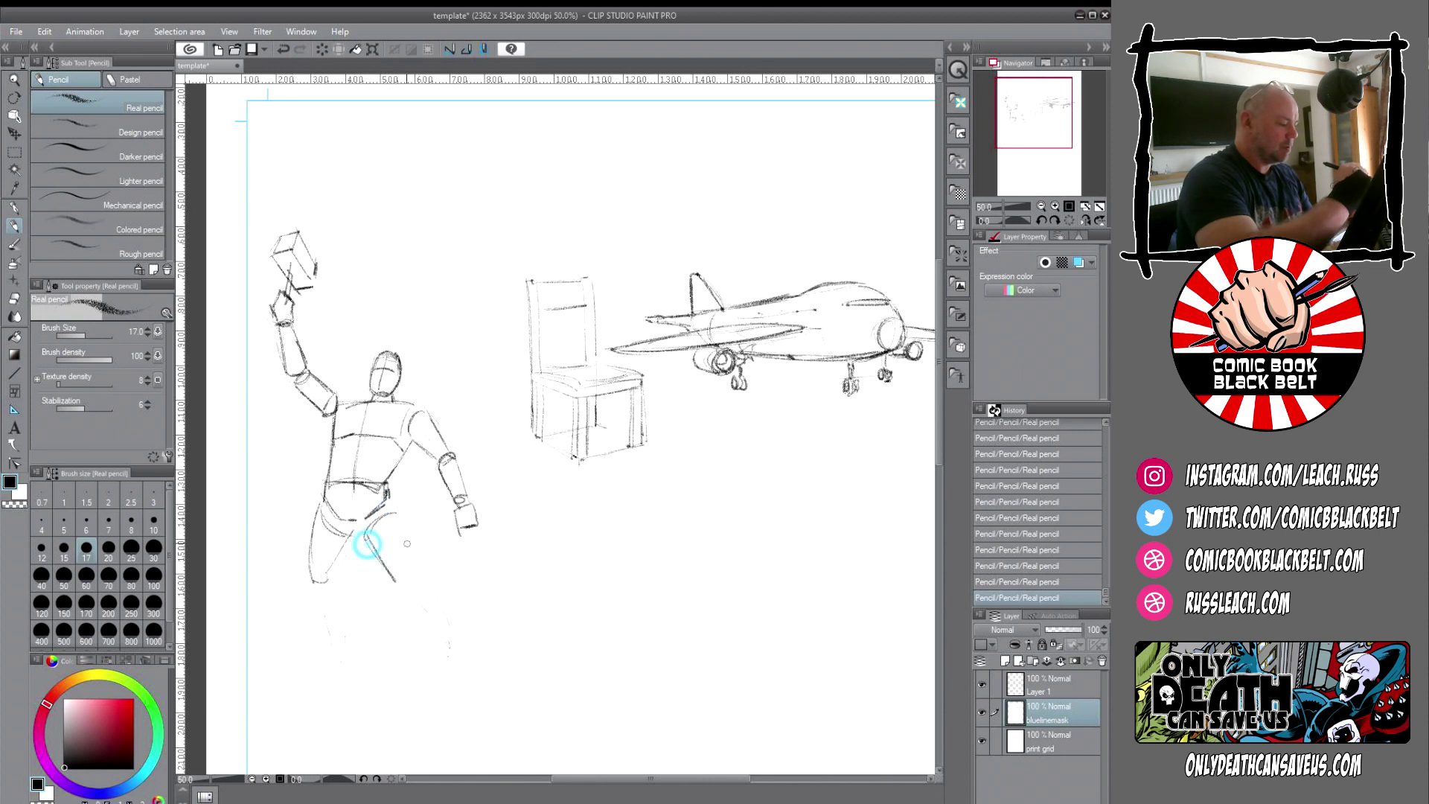
pyautogui.moveTo(395, 506)
pyautogui.mouseDown()
pyautogui.moveTo(414, 571)
pyautogui.moveTo(398, 574)
pyautogui.moveTo(415, 571)
pyautogui.mouseUp()
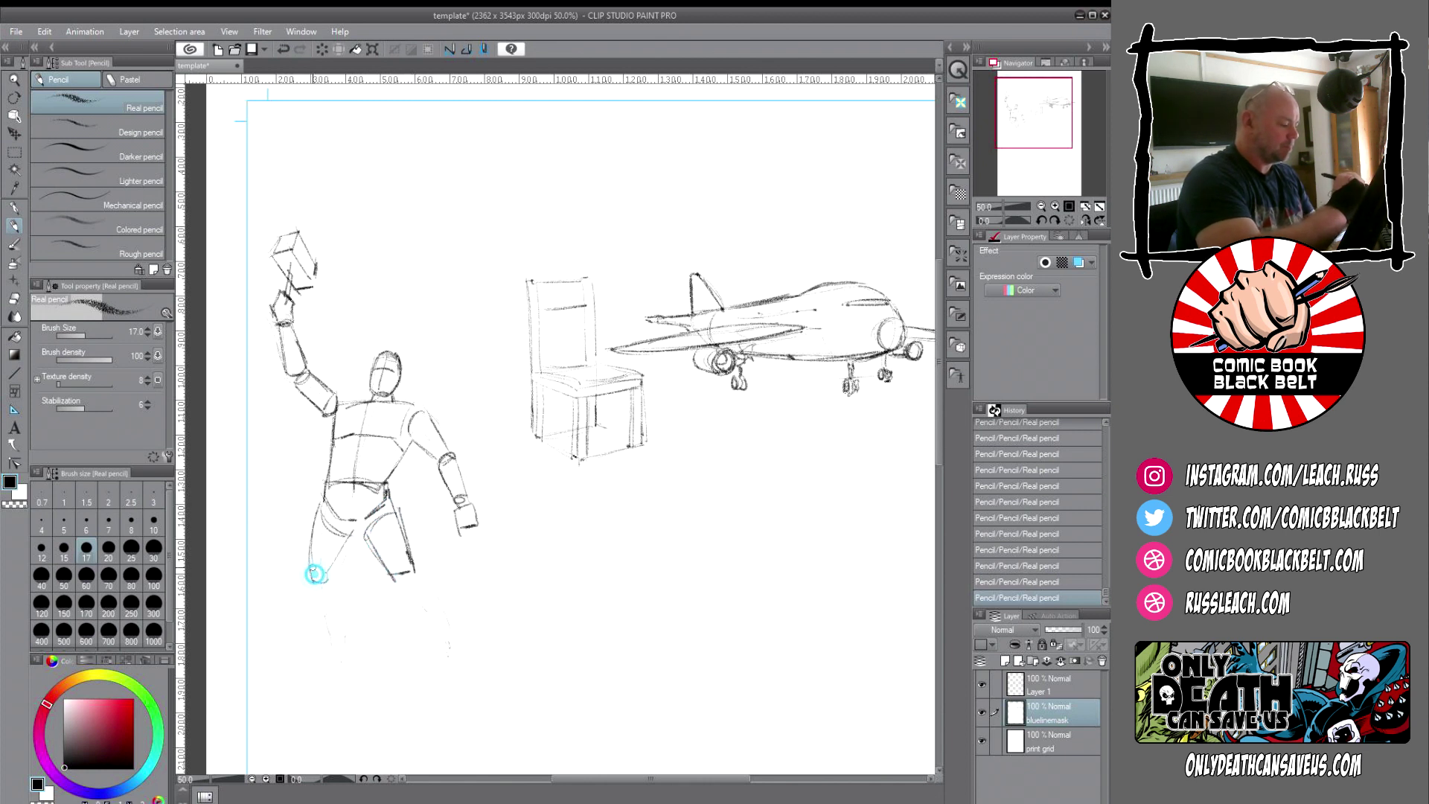
pyautogui.moveTo(314, 574)
pyautogui.mouseDown()
pyautogui.moveTo(316, 646)
pyautogui.moveTo(313, 592)
pyautogui.moveTo(326, 598)
pyautogui.moveTo(322, 660)
pyautogui.moveTo(317, 644)
pyautogui.moveTo(286, 682)
pyautogui.moveTo(327, 668)
pyautogui.mouseUp()
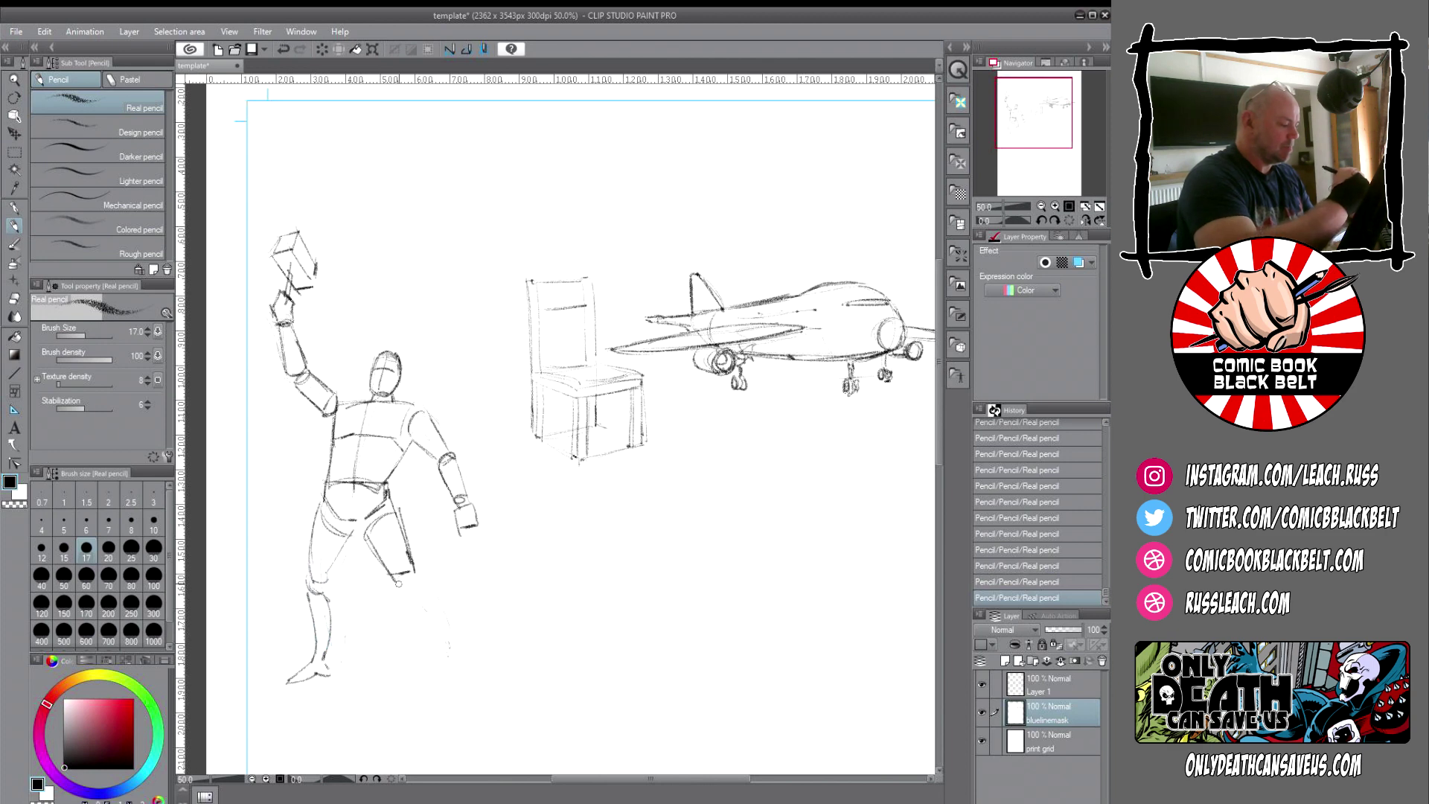
pyautogui.moveTo(395, 575); pyautogui.dragTo(402, 594)
pyautogui.moveTo(415, 574)
pyautogui.mouseDown()
pyautogui.moveTo(407, 611)
pyautogui.moveTo(421, 588)
pyautogui.moveTo(412, 616)
pyautogui.moveTo(436, 637)
pyautogui.moveTo(413, 579)
pyautogui.moveTo(445, 678)
pyautogui.moveTo(473, 681)
pyautogui.mouseUp()
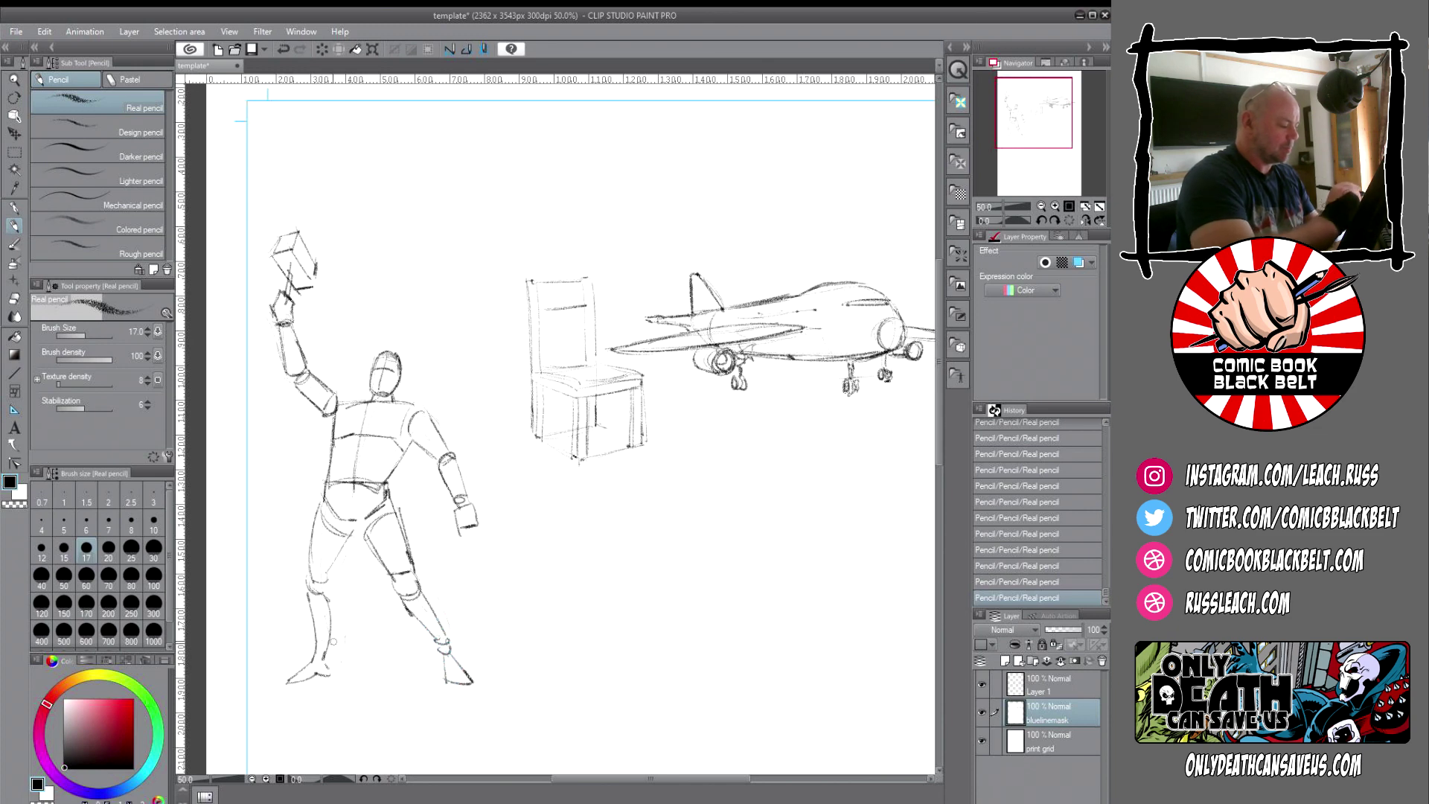
pyautogui.moveTo(327, 639)
pyautogui.mouseDown()
pyautogui.moveTo(281, 679)
pyautogui.moveTo(320, 676)
pyautogui.mouseUp()
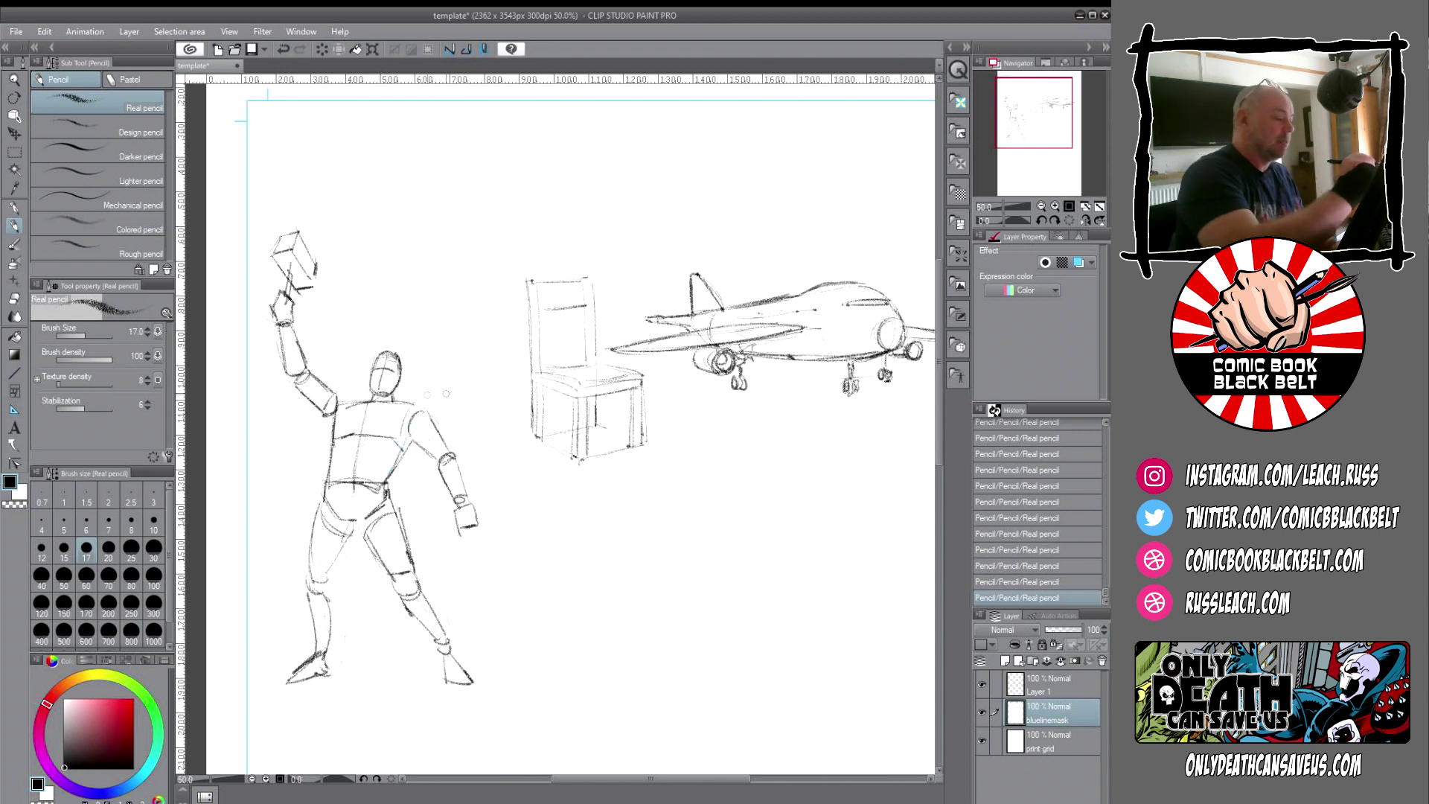
# - Sketch a billowing cape flowing from the shoulders on both sides of the figure
pyautogui.moveTo(404, 402)
pyautogui.mouseDown()
pyautogui.moveTo(447, 387)
pyautogui.moveTo(422, 407)
pyautogui.moveTo(569, 508)
pyautogui.mouseUp()
pyautogui.moveTo(450, 387); pyautogui.dragTo(549, 541)
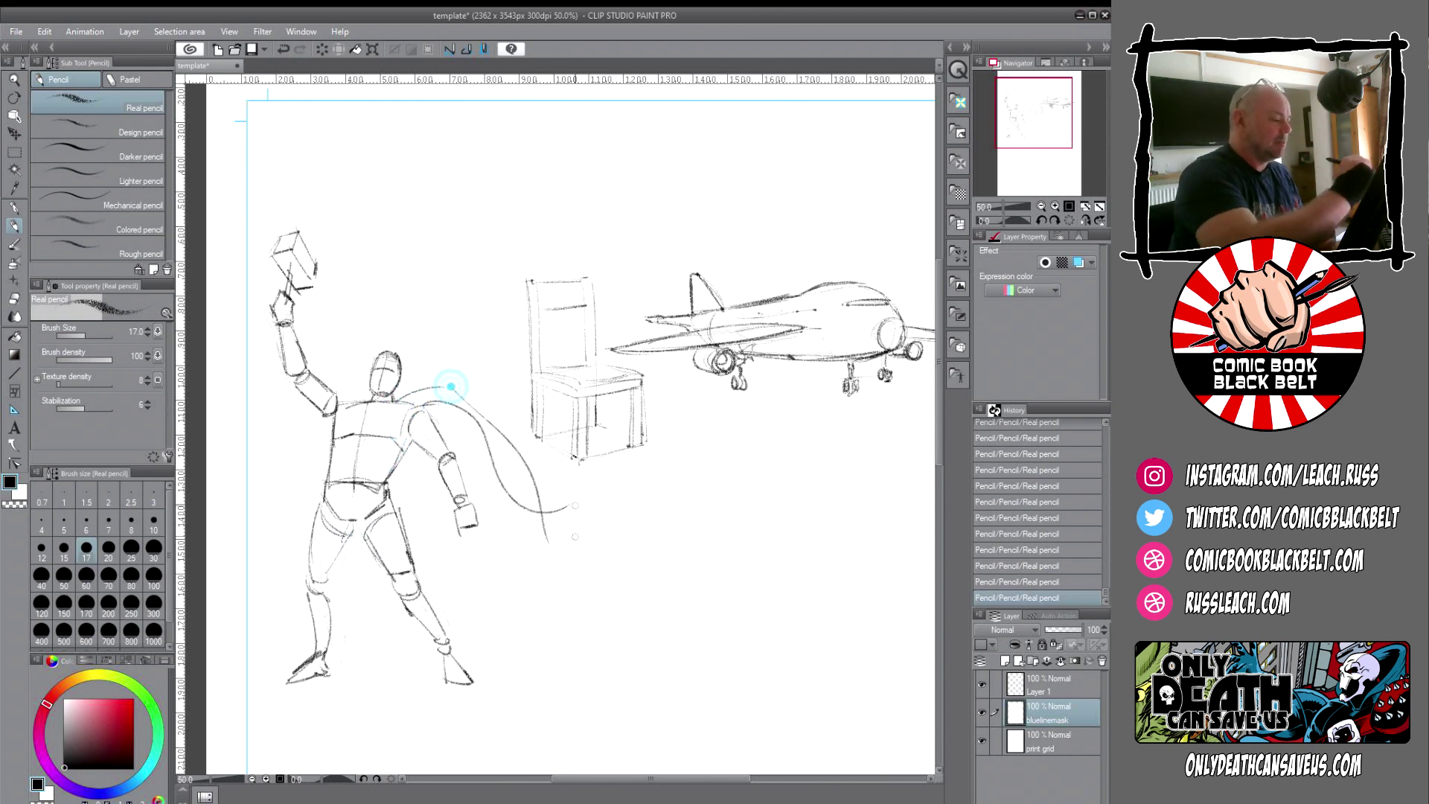
pyautogui.moveTo(386, 476); pyautogui.dragTo(451, 514)
pyautogui.moveTo(512, 530); pyautogui.dragTo(547, 531)
pyautogui.moveTo(328, 415); pyautogui.dragTo(314, 443)
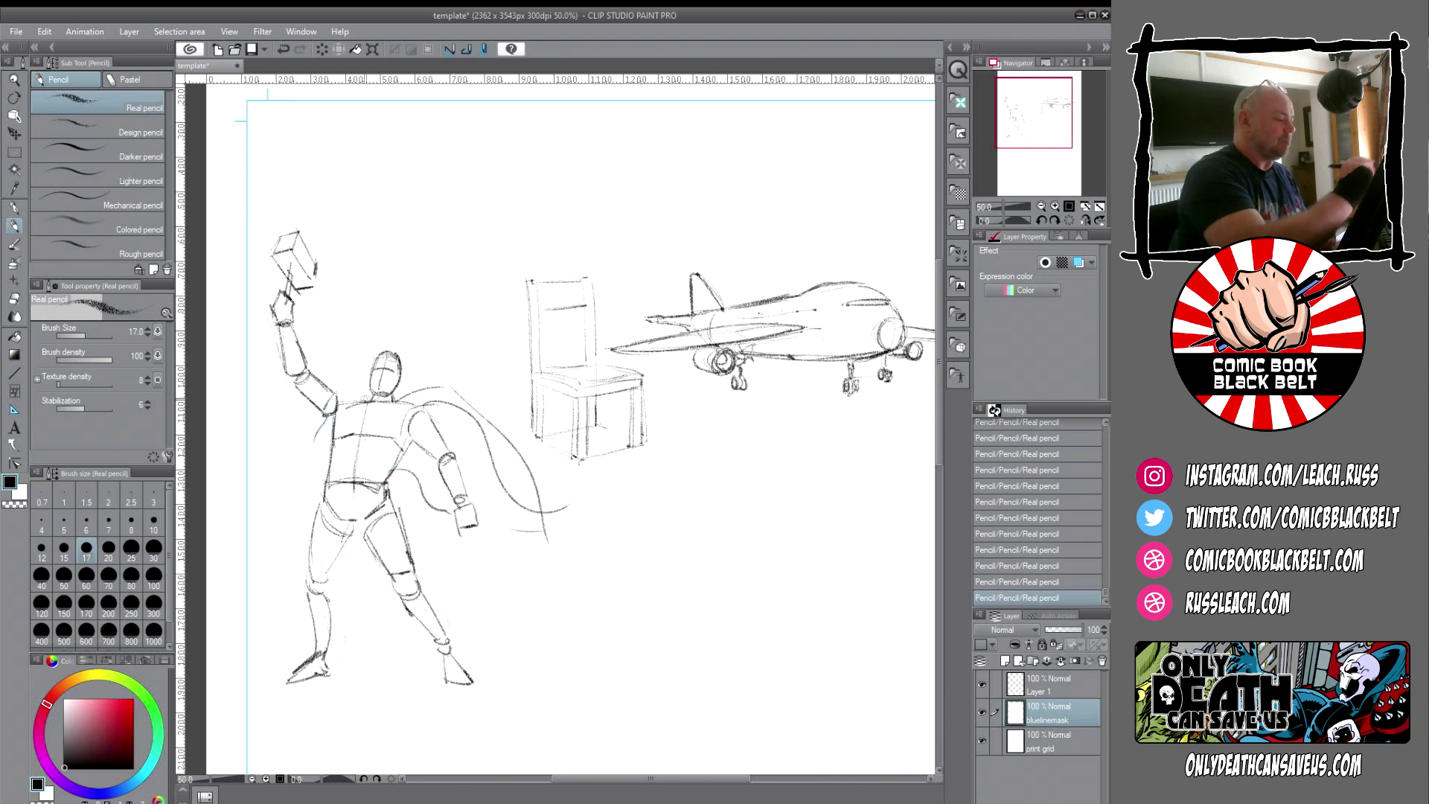
pyautogui.moveTo(376, 393)
pyautogui.mouseDown()
pyautogui.moveTo(305, 405)
pyautogui.moveTo(231, 483)
pyautogui.mouseUp()
pyautogui.moveTo(237, 480); pyautogui.dragTo(309, 513)
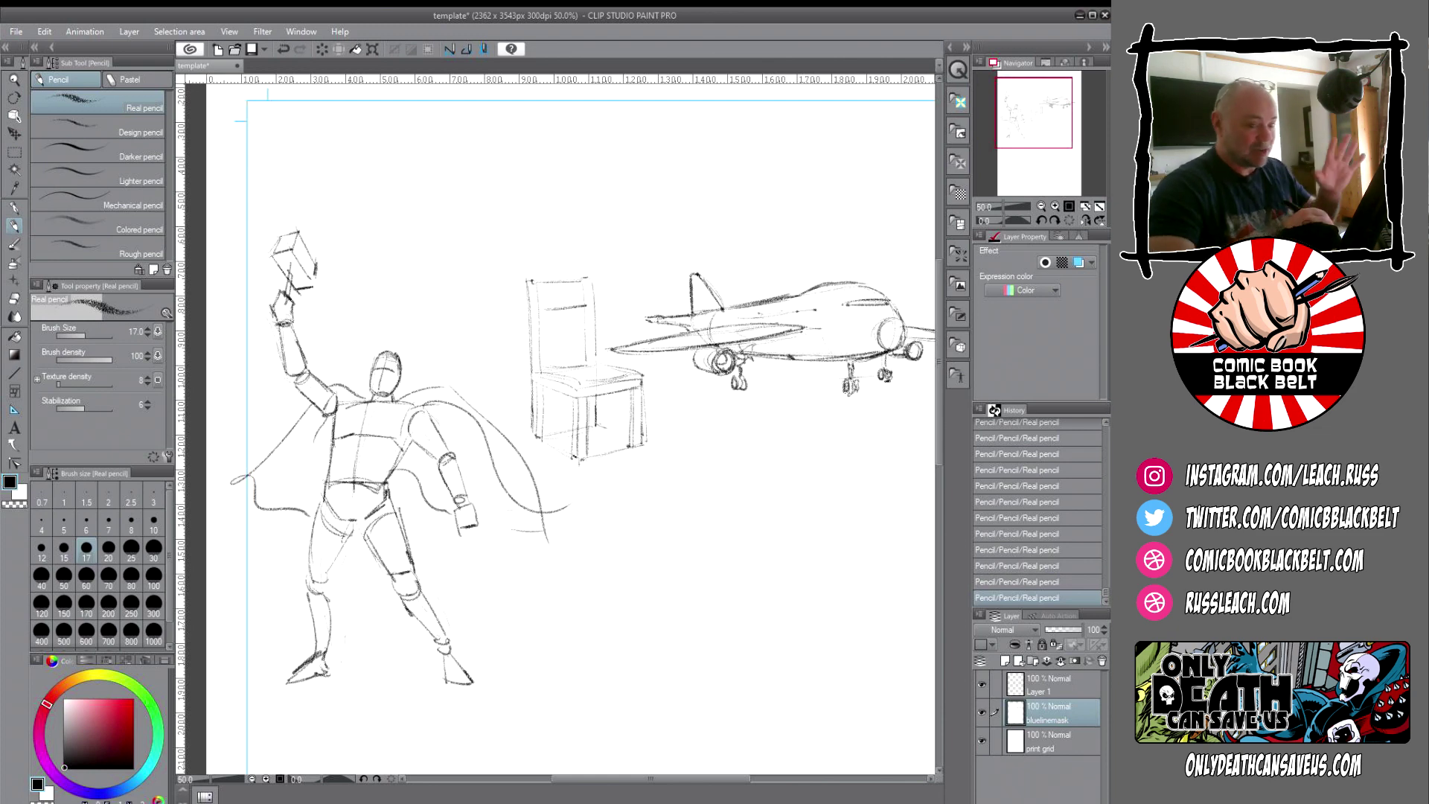
# - Switch to the drawing book PDF in Acrobat Reader, study page 20 on shading basic forms, and return to the canvas
pyautogui.hotkey('alt', 'Tab')
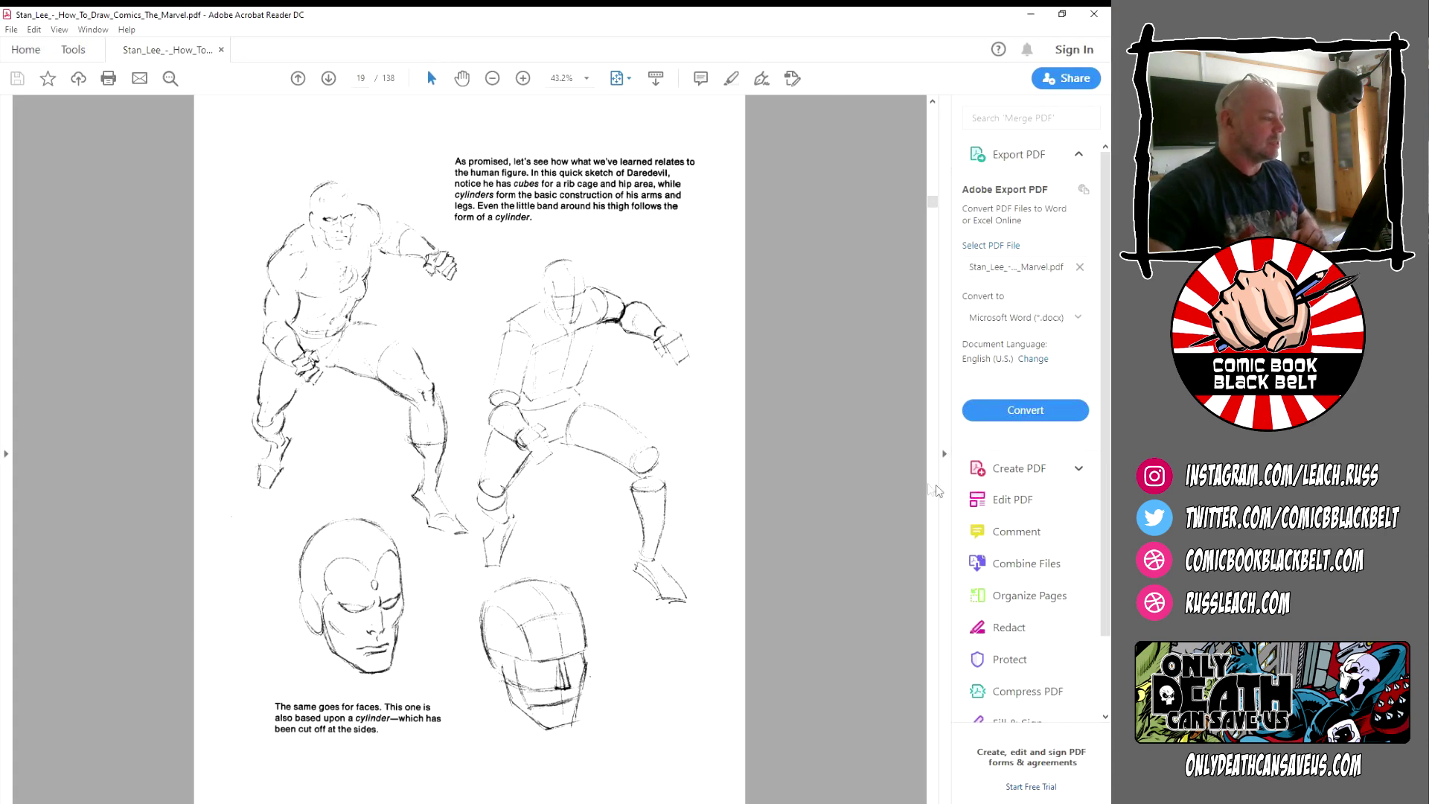
pyautogui.scroll(-2, 626, 464)
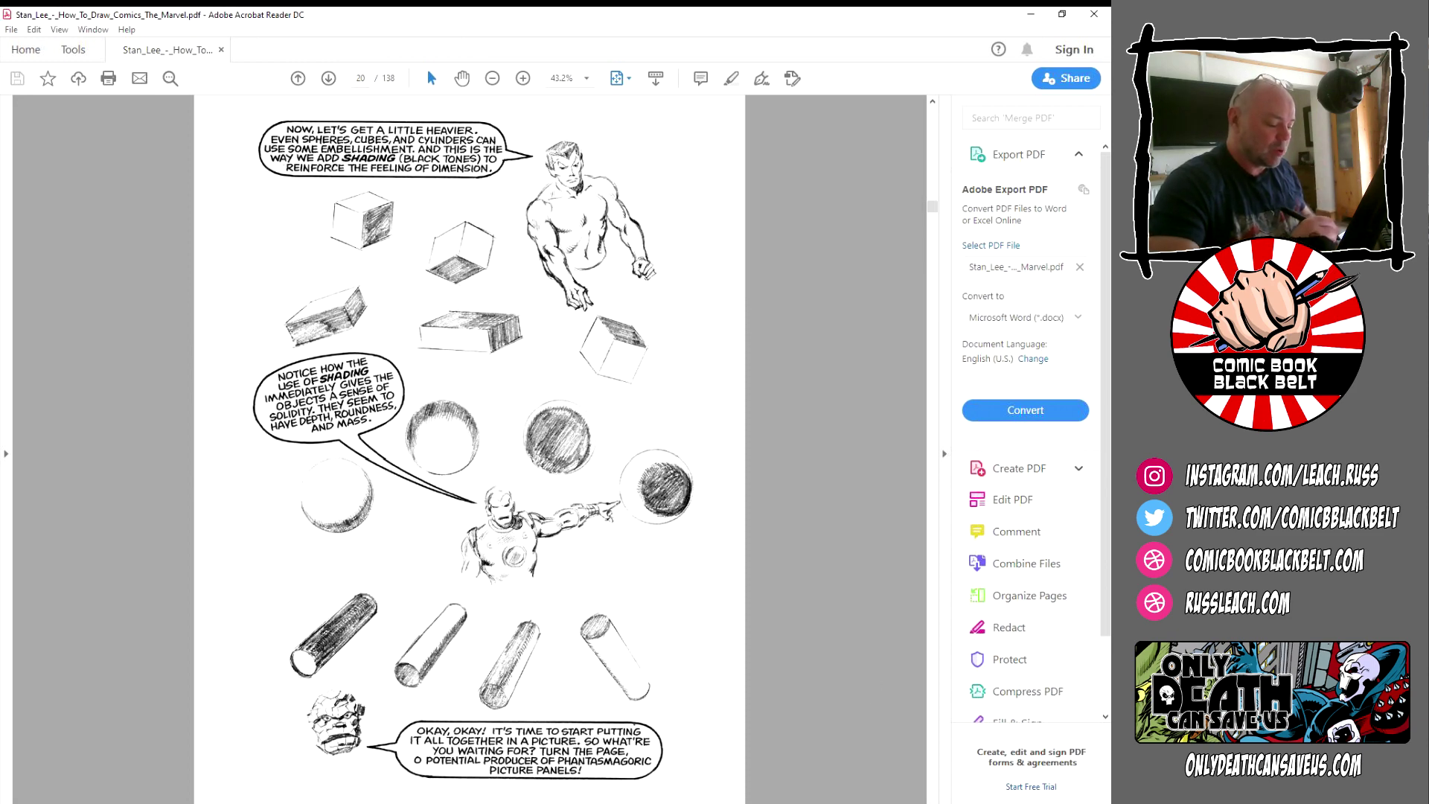
pyautogui.click(836, 802)
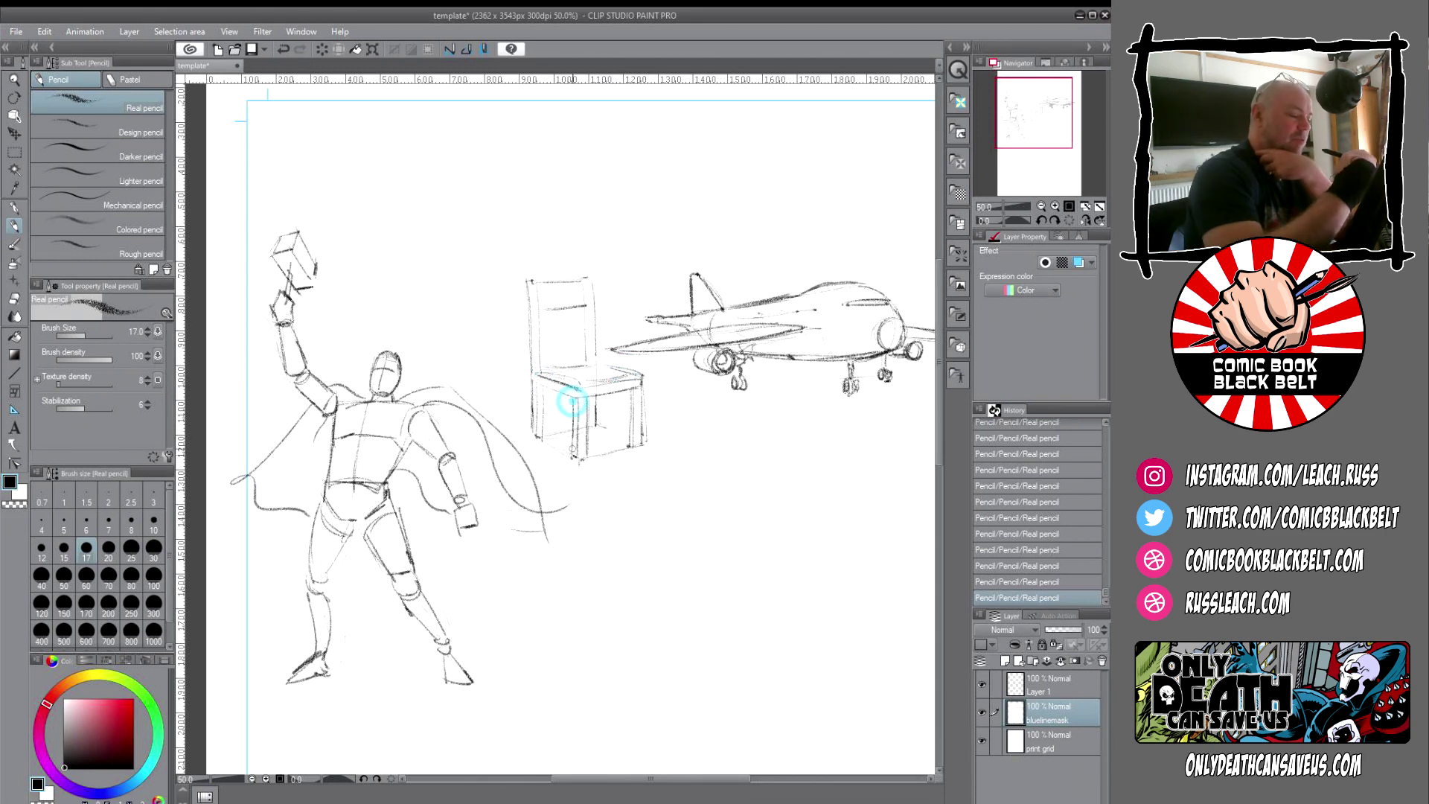
# - Darken the shadow sides of the chair's backrest, seat edge and legs with heavy pencil shading
pyautogui.moveTo(524, 291)
pyautogui.mouseDown()
pyautogui.moveTo(530, 280)
pyautogui.moveTo(532, 376)
pyautogui.moveTo(576, 396)
pyautogui.moveTo(526, 376)
pyautogui.moveTo(561, 377)
pyautogui.moveTo(530, 372)
pyautogui.moveTo(574, 417)
pyautogui.moveTo(575, 395)
pyautogui.moveTo(576, 446)
pyautogui.moveTo(536, 391)
pyautogui.moveTo(526, 399)
pyautogui.mouseUp()
pyautogui.moveTo(585, 301)
pyautogui.mouseDown()
pyautogui.moveTo(585, 365)
pyautogui.moveTo(588, 313)
pyautogui.mouseUp()
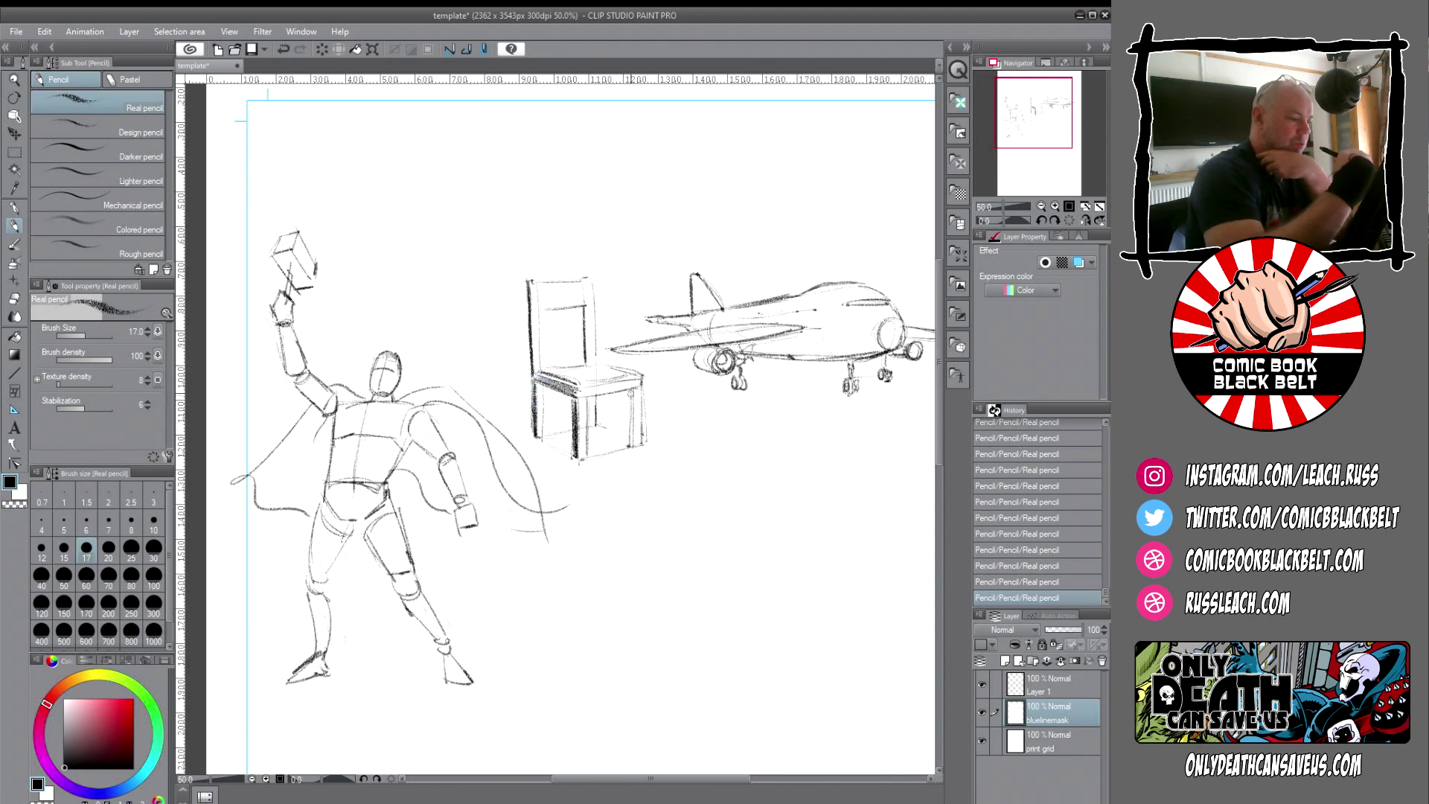
pyautogui.moveTo(631, 376); pyautogui.dragTo(633, 446)
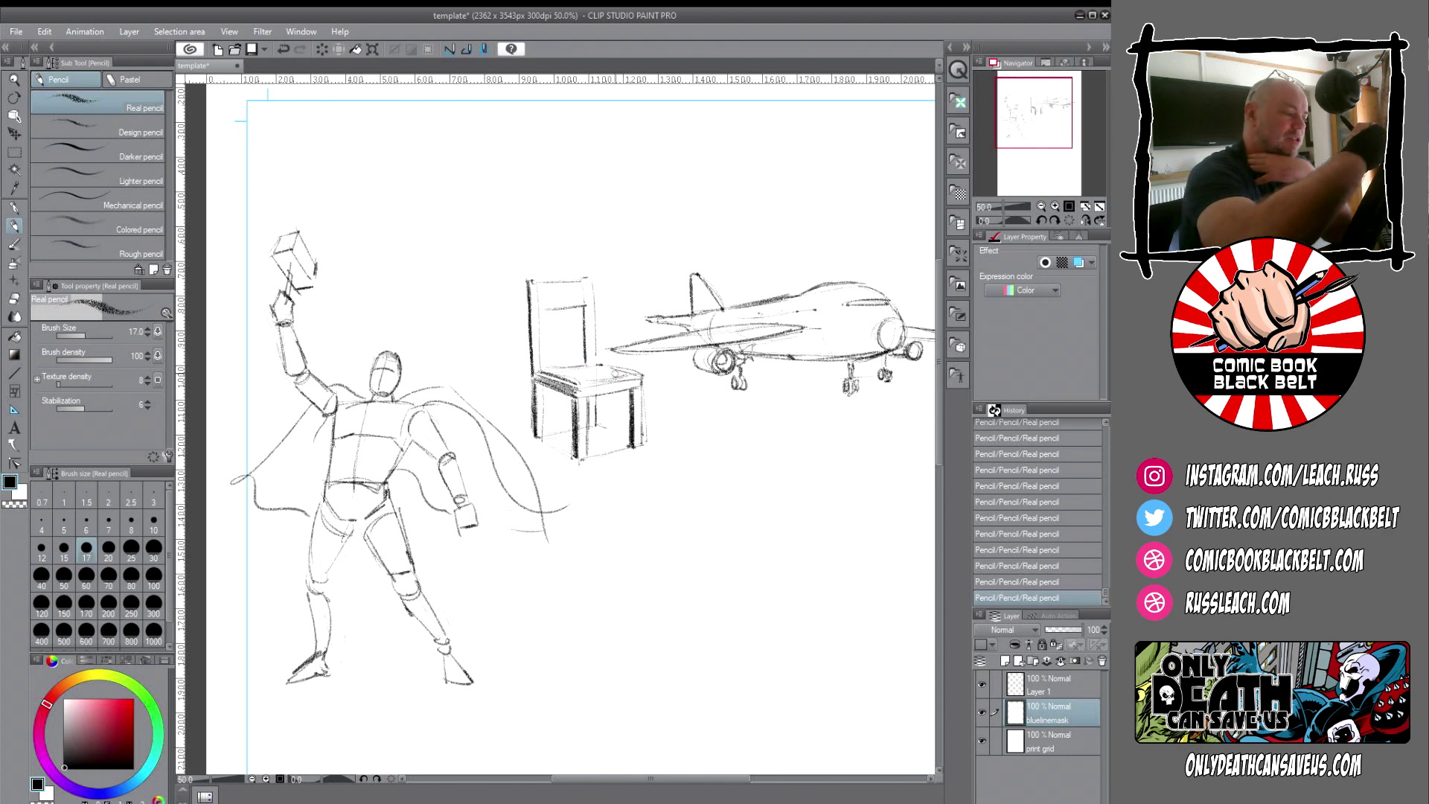
pyautogui.moveTo(640, 378); pyautogui.dragTo(644, 445)
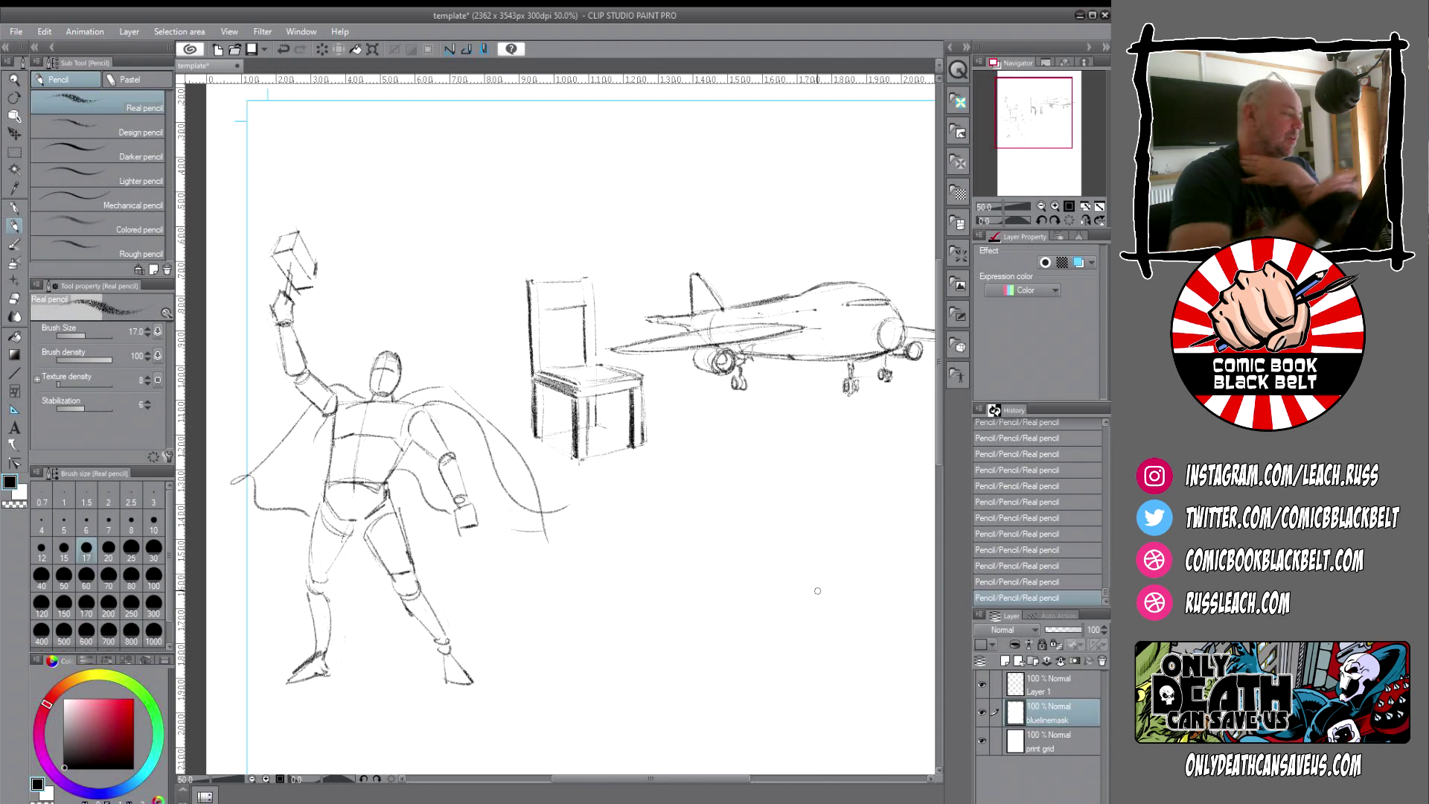
# - Shade the shadow edges of the figure's head, both arms, torso and legs with heavy pencil strokes
pyautogui.moveTo(282, 297)
pyautogui.mouseDown()
pyautogui.moveTo(287, 372)
pyautogui.moveTo(346, 413)
pyautogui.moveTo(327, 488)
pyautogui.mouseUp()
pyautogui.moveTo(372, 369)
pyautogui.mouseDown()
pyautogui.moveTo(393, 350)
pyautogui.moveTo(374, 394)
pyautogui.mouseUp()
pyautogui.moveTo(327, 491)
pyautogui.mouseDown()
pyautogui.moveTo(309, 576)
pyautogui.moveTo(319, 649)
pyautogui.mouseUp()
pyautogui.moveTo(312, 599); pyautogui.dragTo(315, 663)
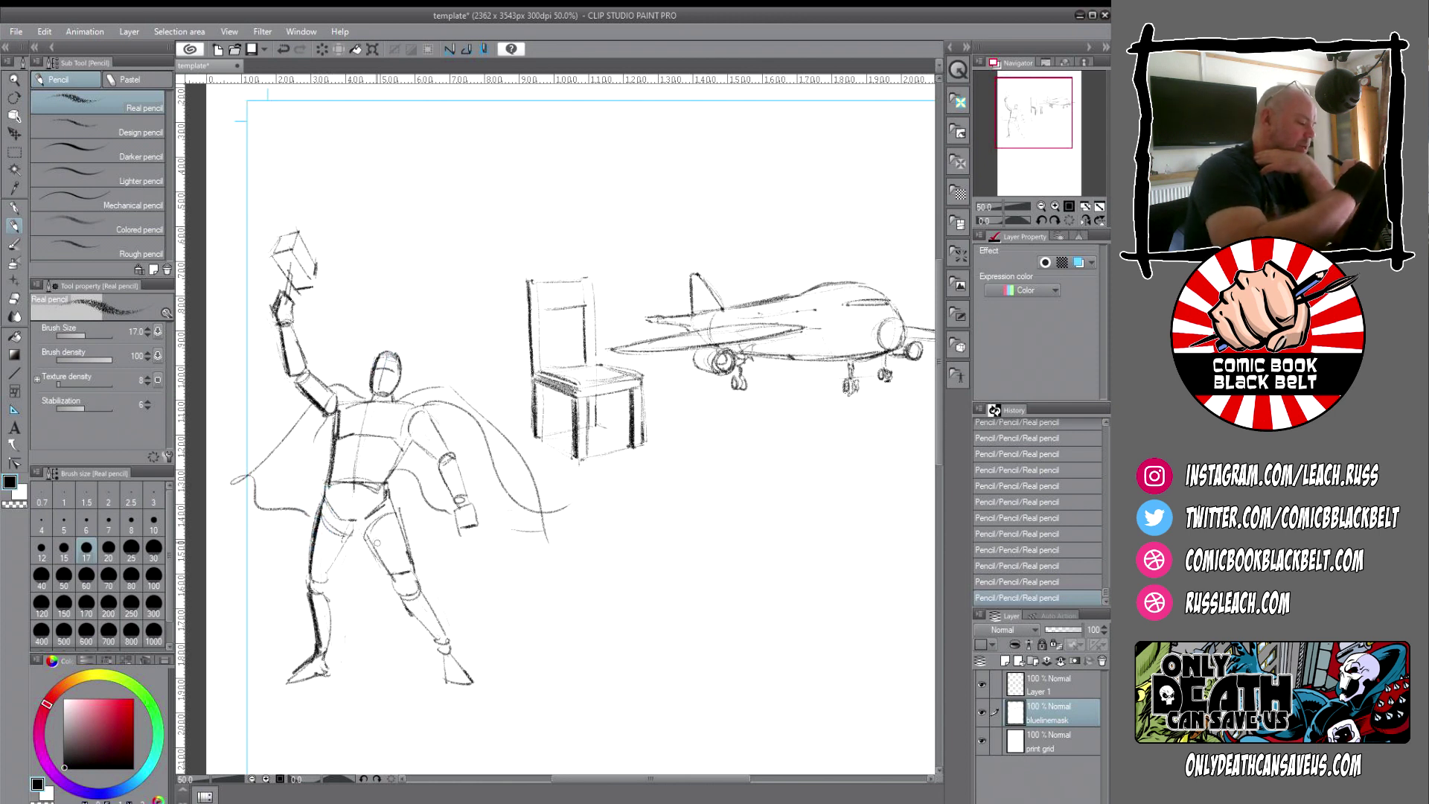
pyautogui.moveTo(361, 529); pyautogui.dragTo(448, 671)
pyautogui.moveTo(398, 415)
pyautogui.mouseDown()
pyautogui.moveTo(451, 484)
pyautogui.moveTo(461, 529)
pyautogui.mouseUp()
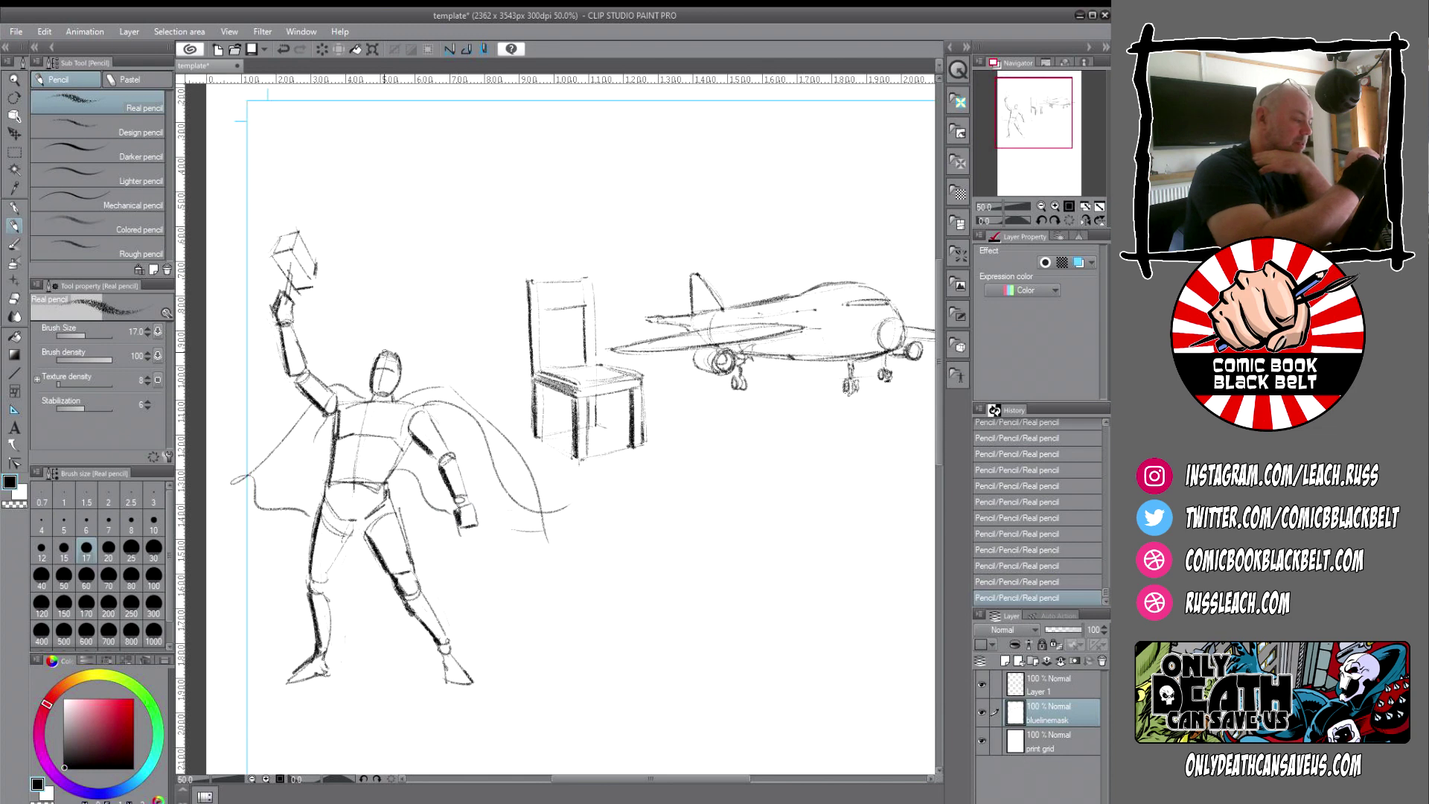
pyautogui.moveTo(374, 376); pyautogui.dragTo(399, 350)
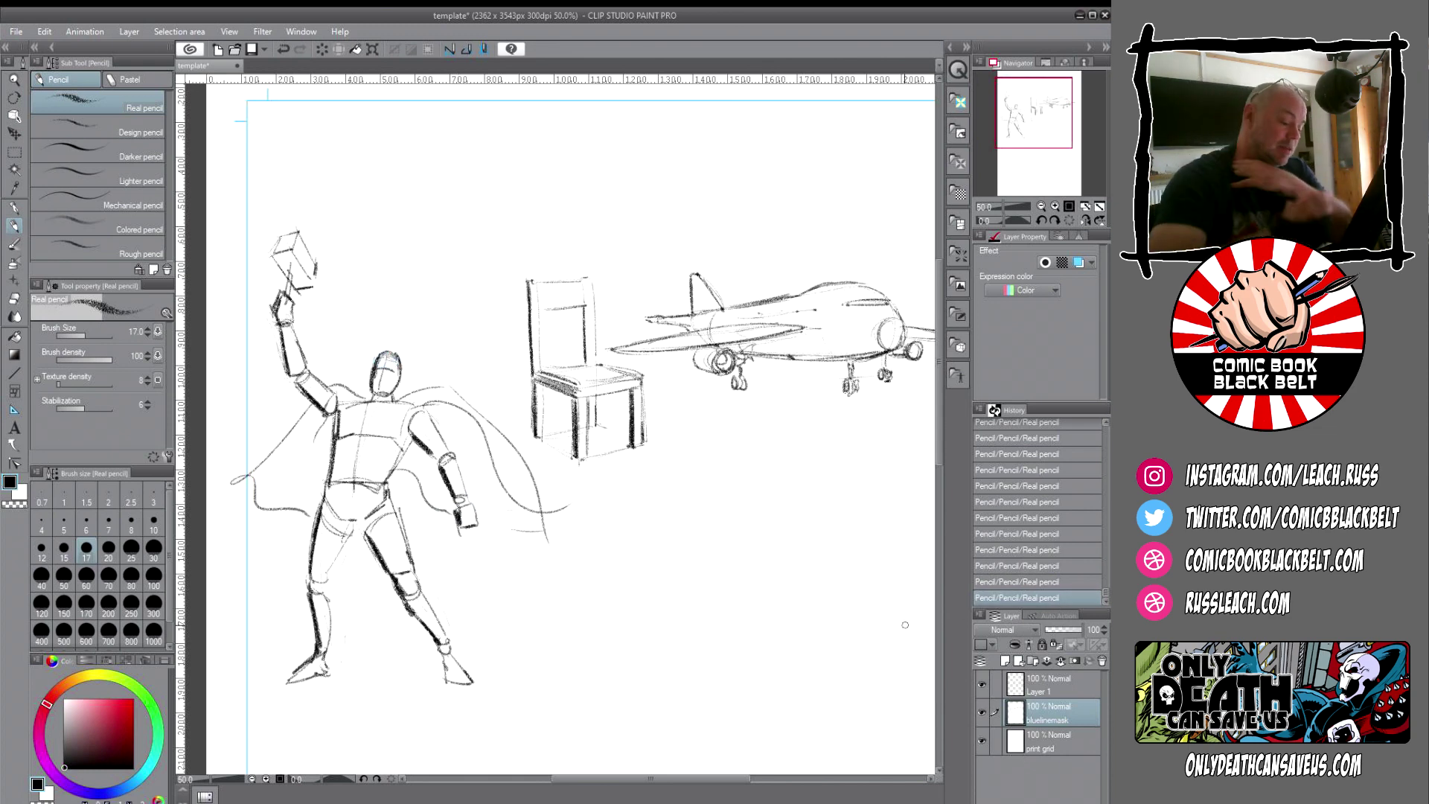
# - Switch back to the book PDF and examine the finished panels and their construction sketches on pages 21 and 22
pyautogui.hotkey('alt', 'Tab')
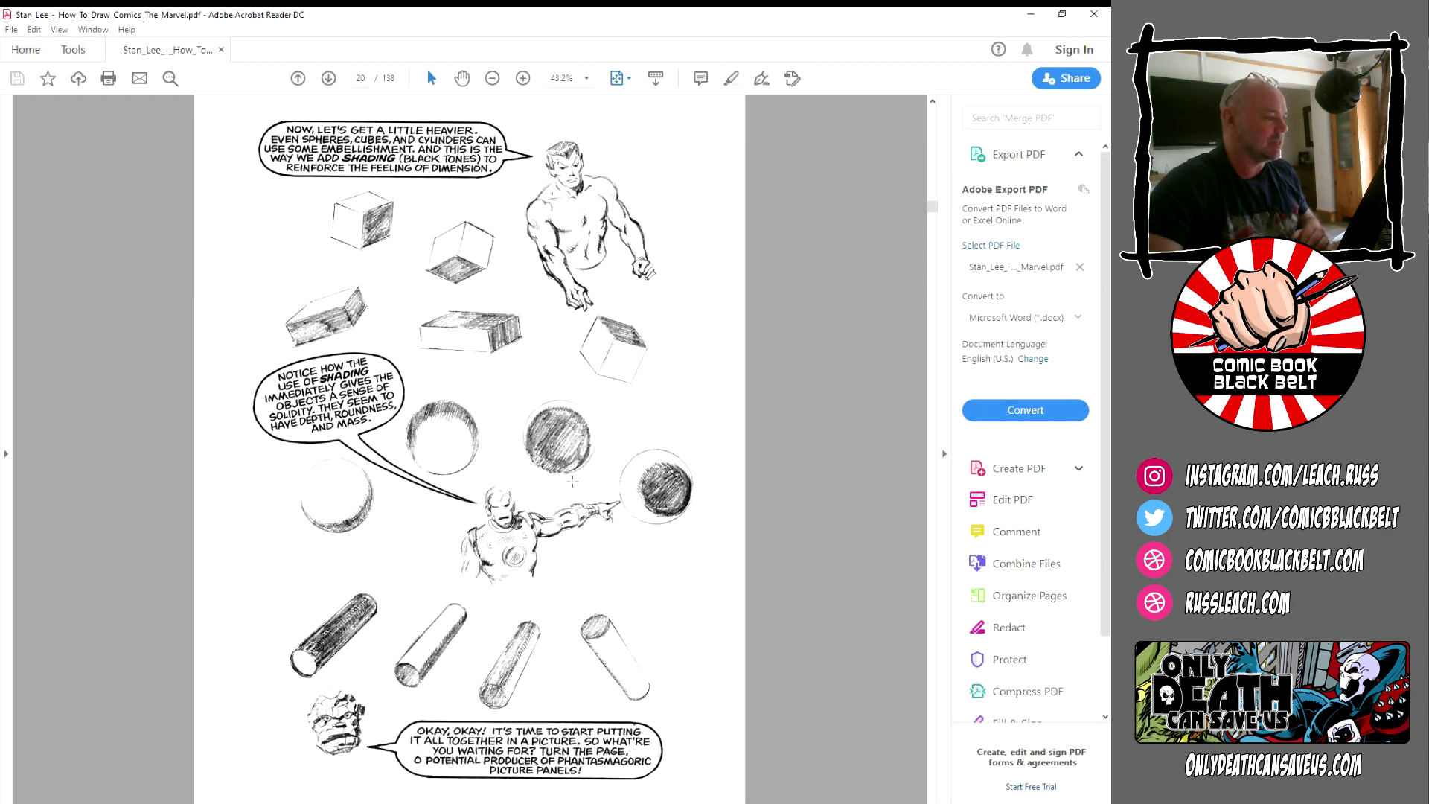
pyautogui.scroll(-1, 549, 461)
pyautogui.scroll(-1, 550, 461)
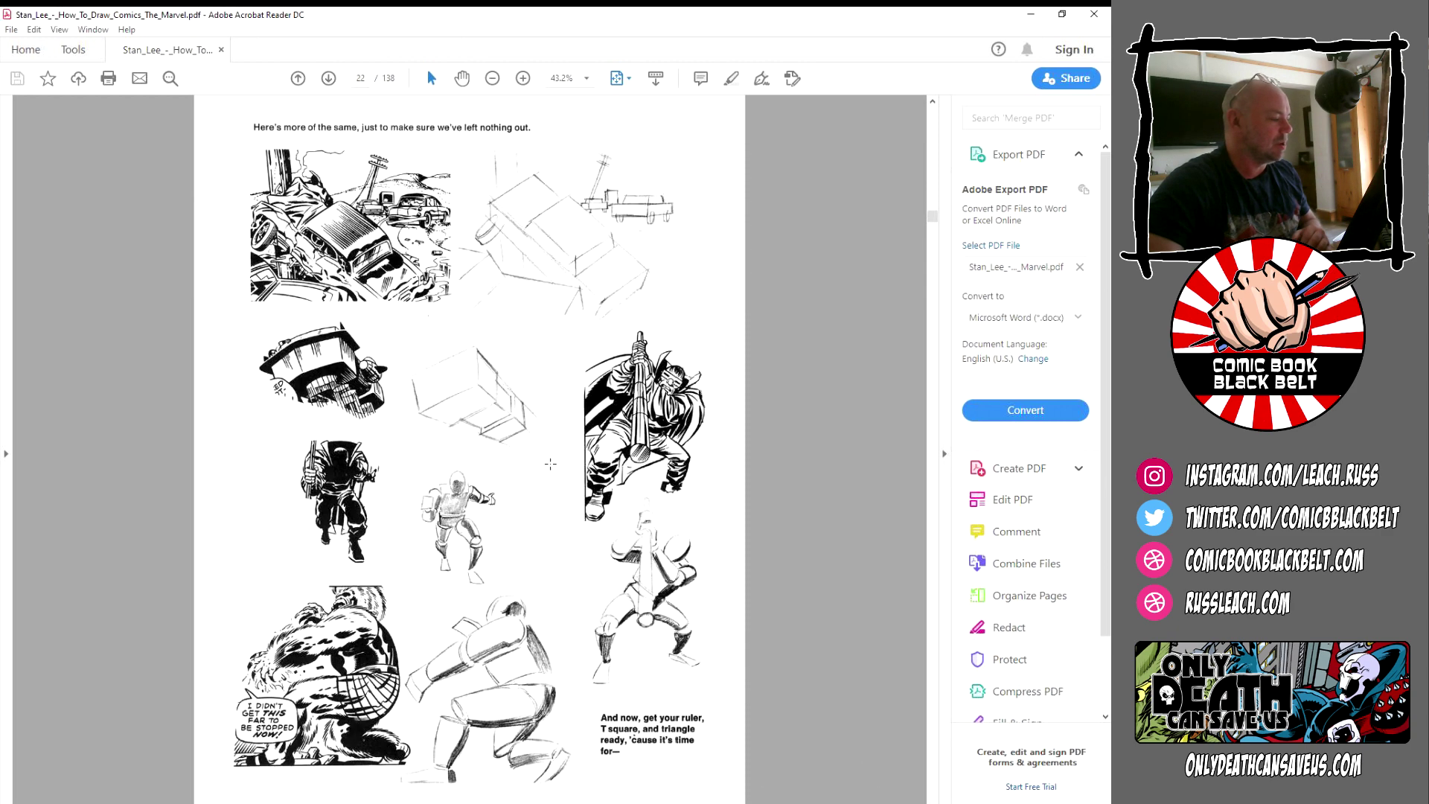
pyautogui.scroll(1, 550, 464)
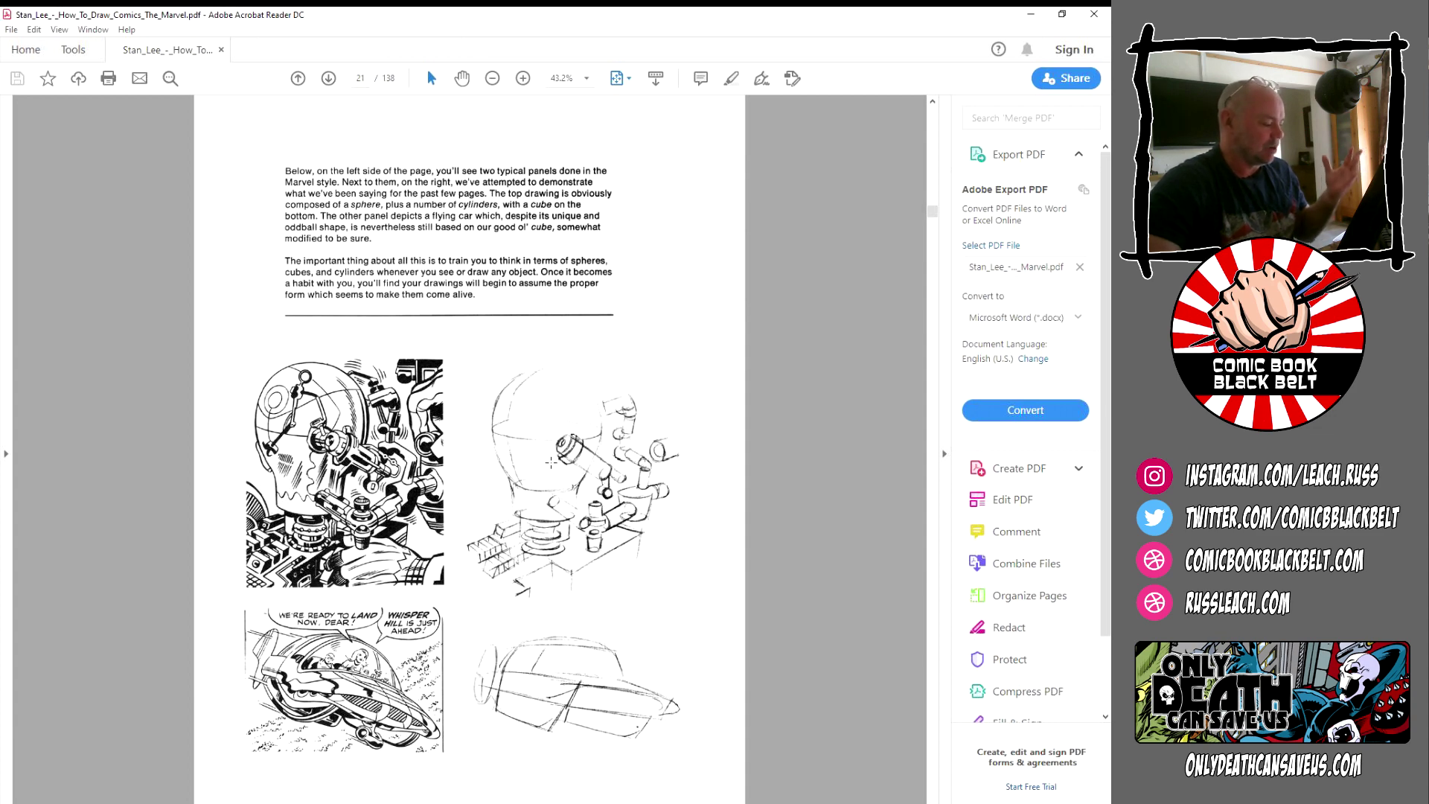
pyautogui.scroll(-1, 552, 462)
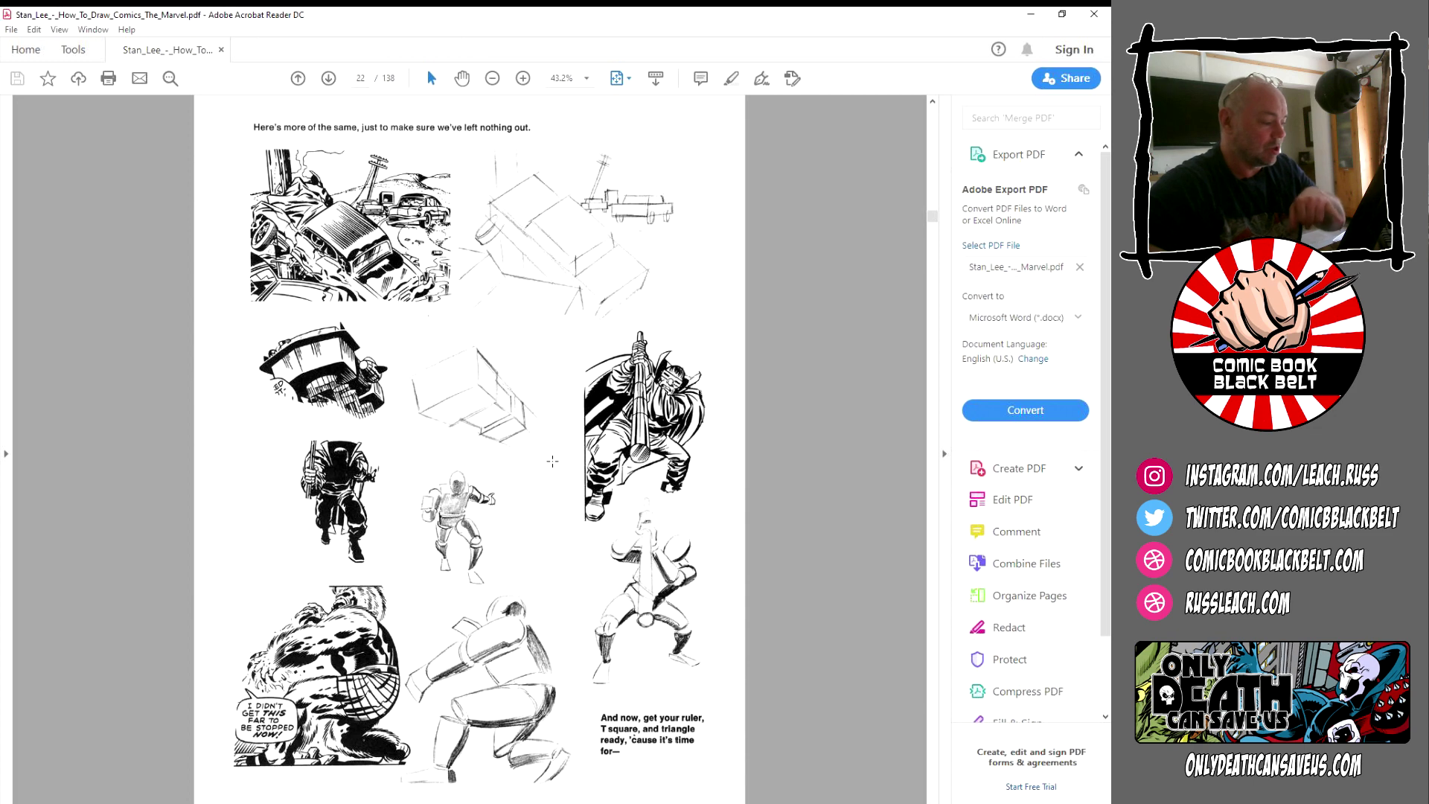
# - Switch to the image folder in File Explorer and view the coloured city skyline picture
pyautogui.hotkey('alt', 'Tab')
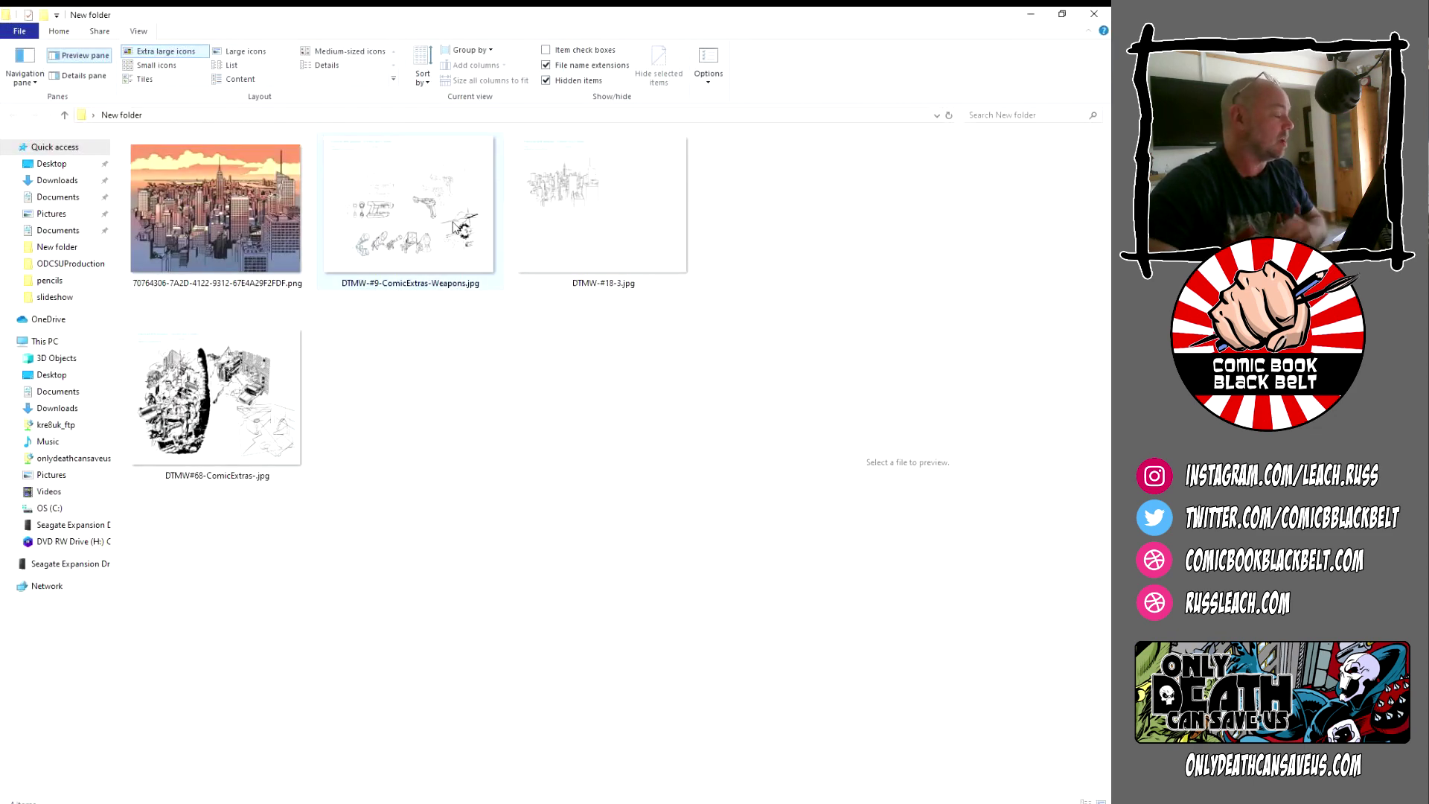
pyautogui.doubleClick(248, 181)
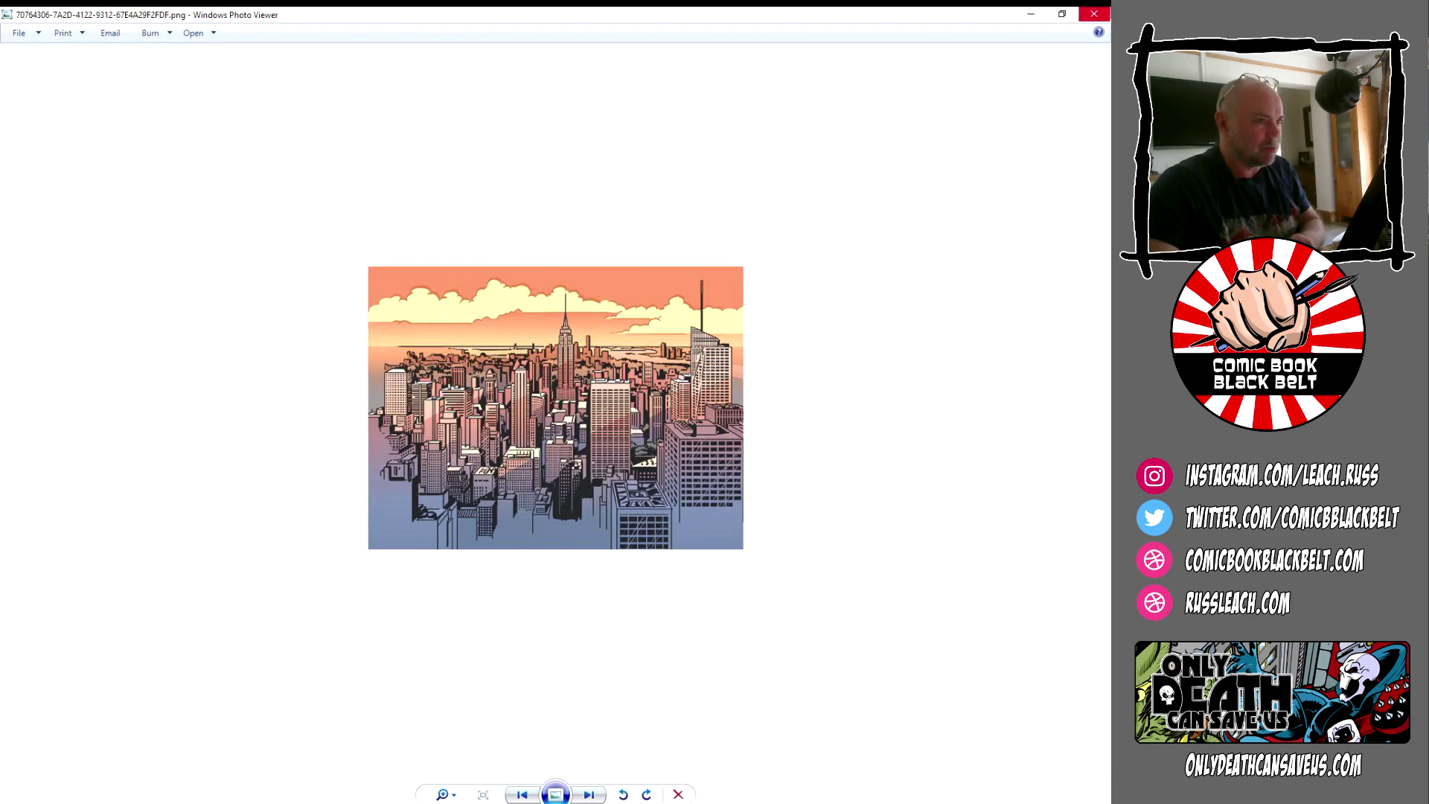
pyautogui.click(1096, 14)
# - View DTMW-#18-3.jpg and examine the box-built cityscape with its perspective lines up close
pyautogui.doubleClick(581, 208)
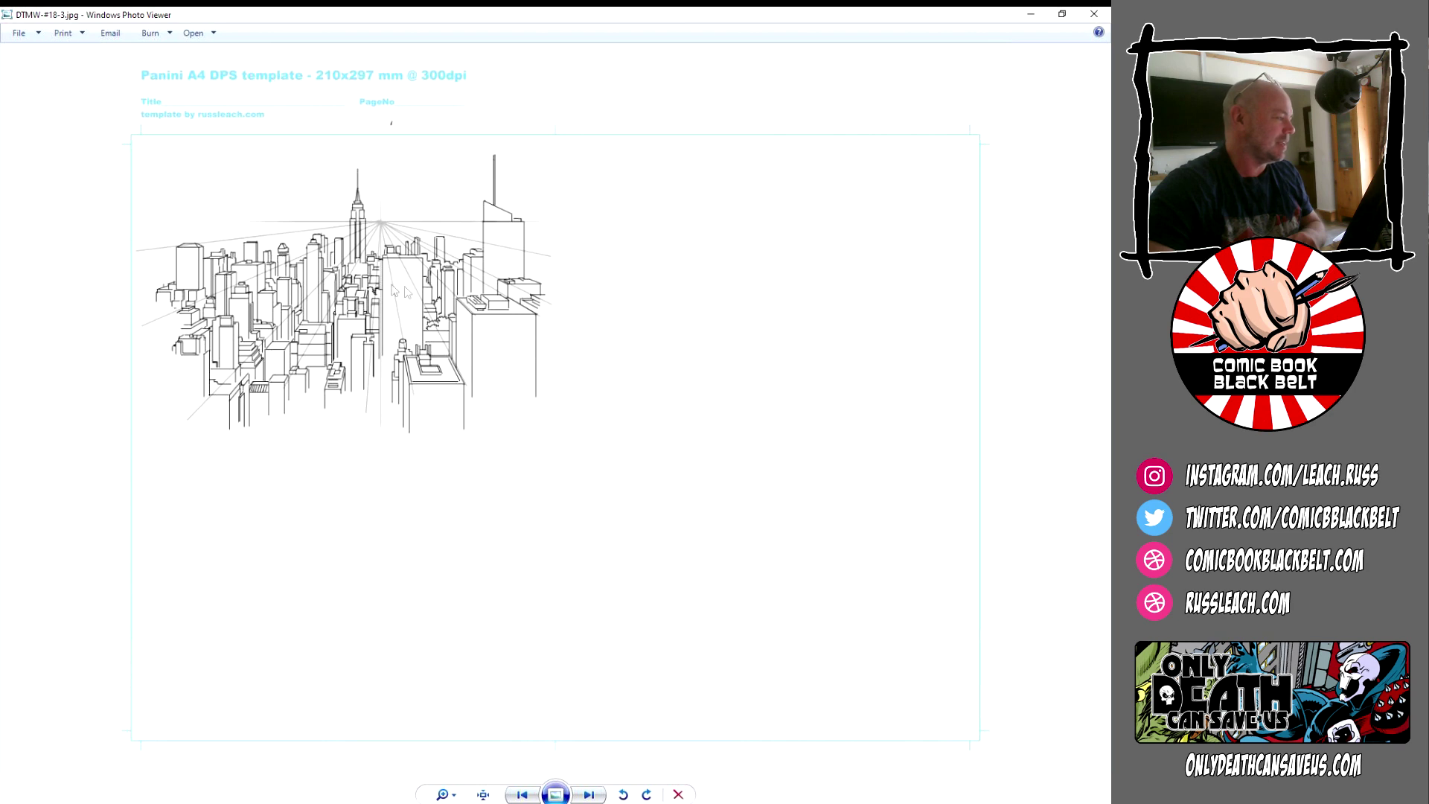
pyautogui.scroll(2, 391, 285)
pyautogui.moveTo(342, 268); pyautogui.dragTo(638, 359)
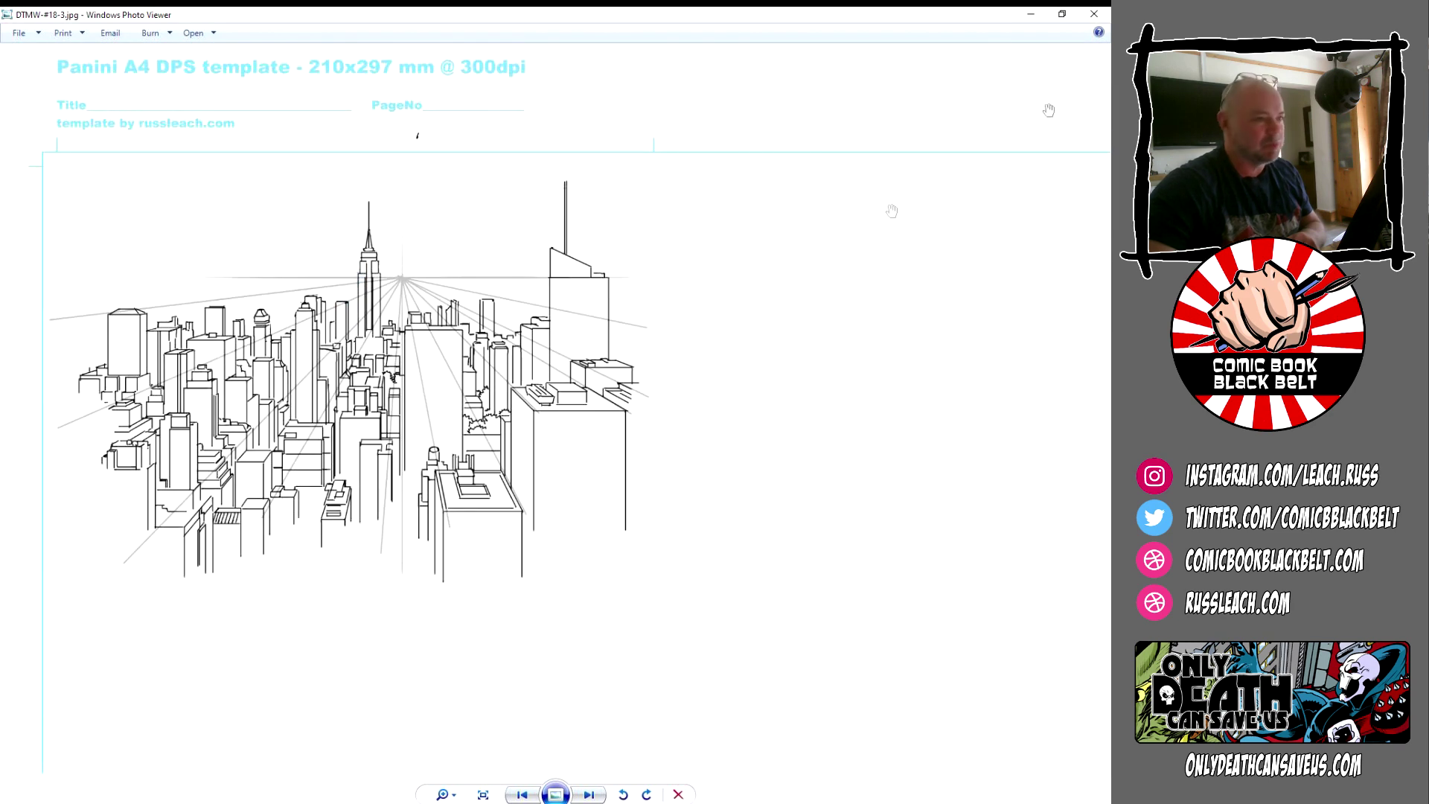
pyautogui.click(1094, 13)
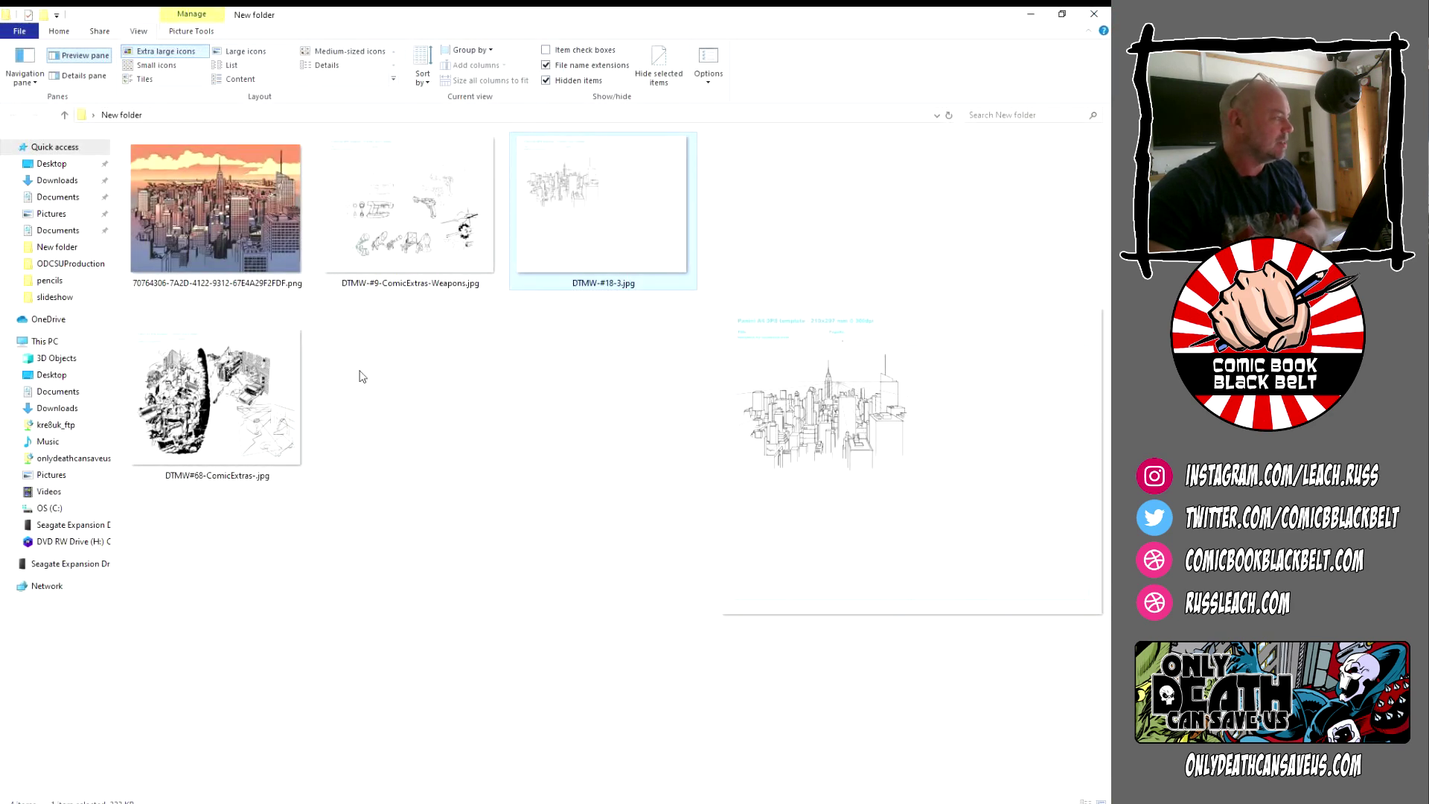
# - Open DTMW#68-ComicExtras-.jpg and examine the inked street scene with wrecked vehicles up close
pyautogui.doubleClick(200, 379)
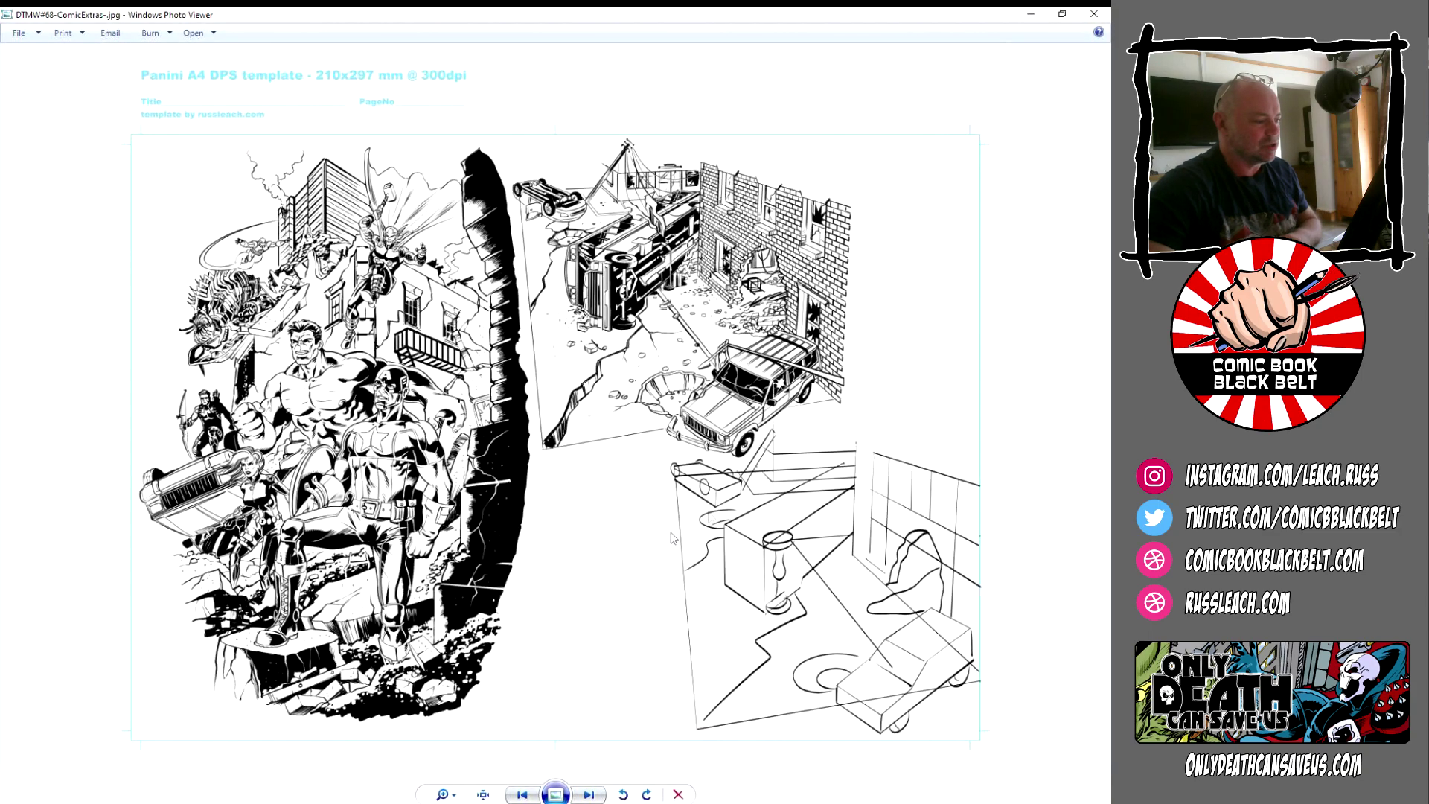
pyautogui.scroll(3, 808, 502)
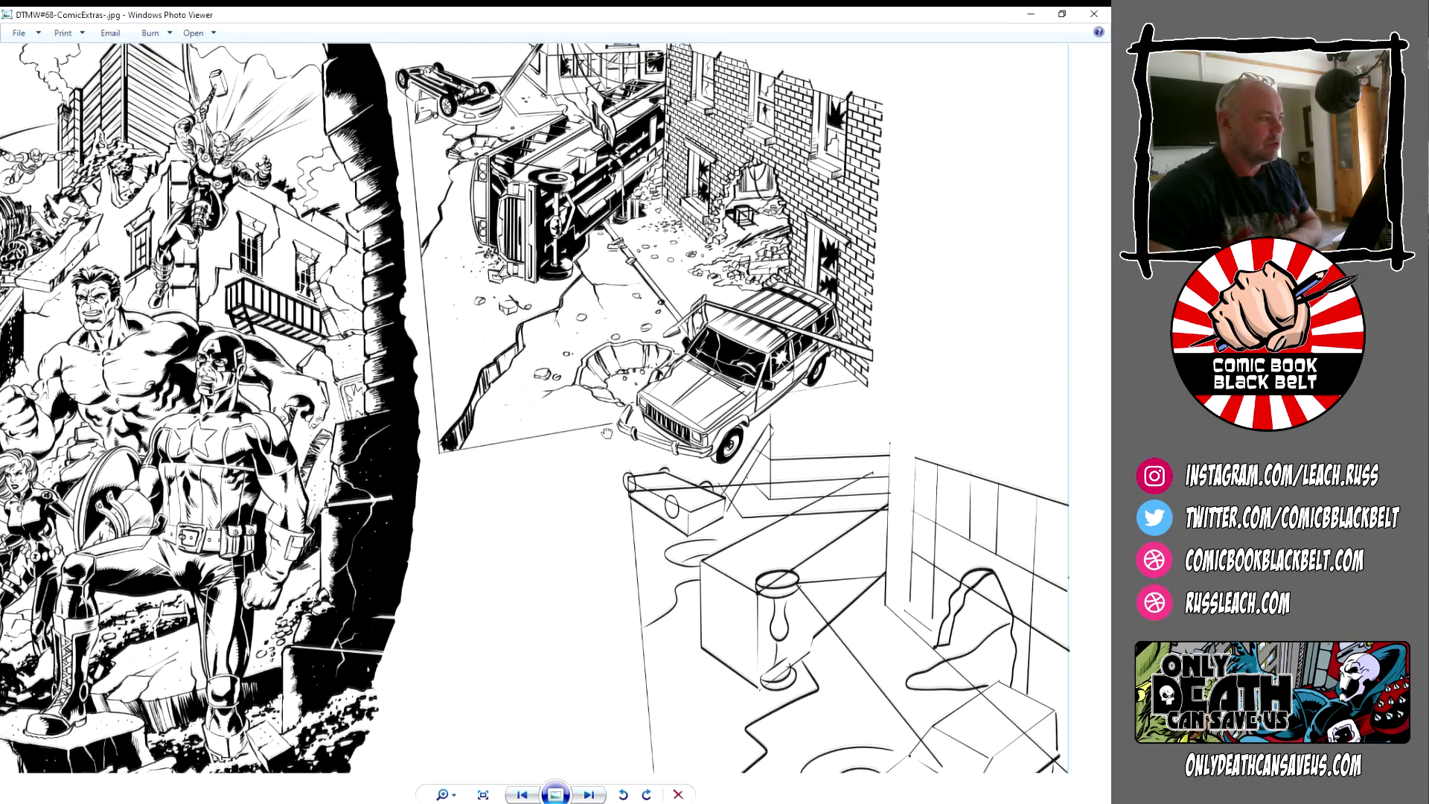
pyautogui.scroll(2, 607, 432)
pyautogui.scroll(1, 832, 463)
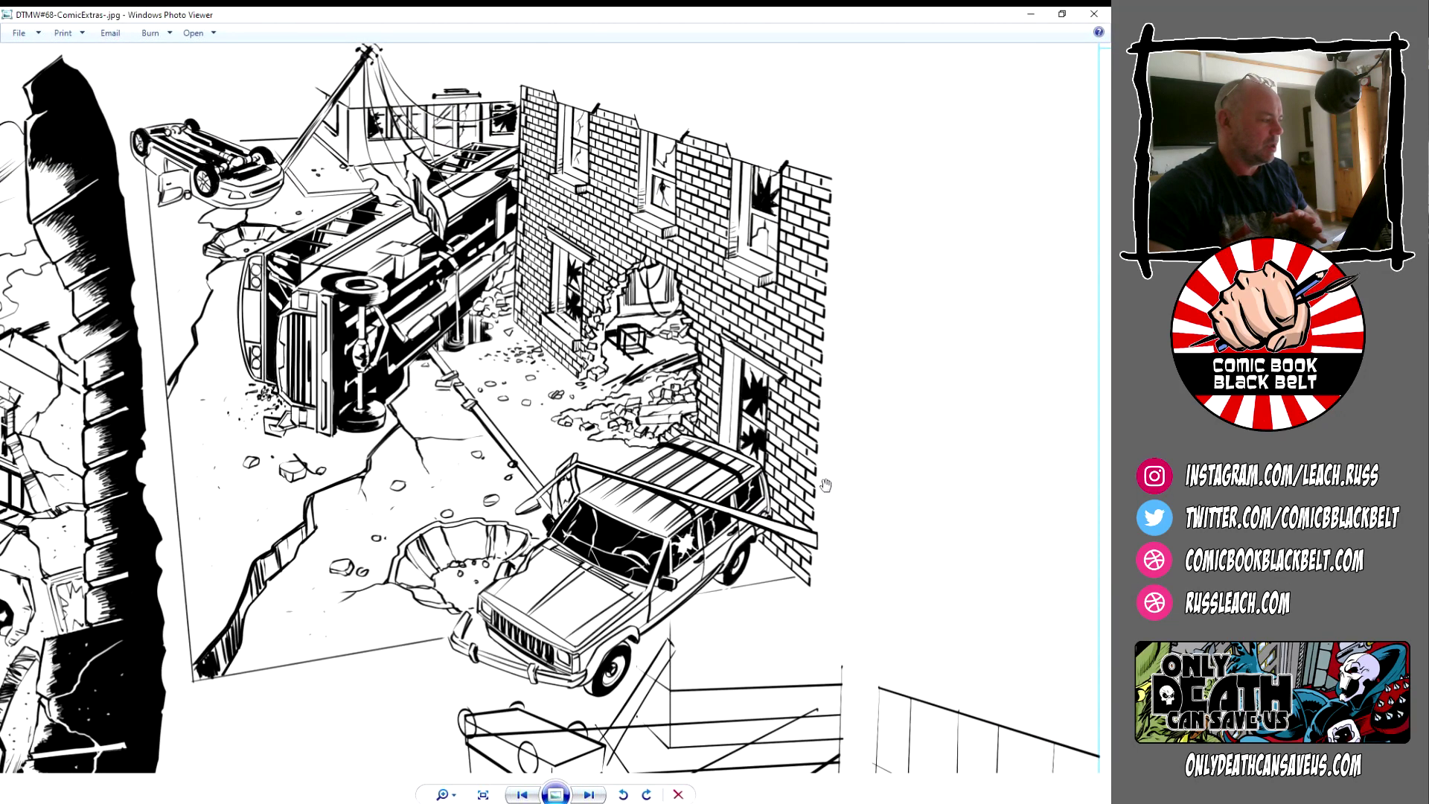
pyautogui.scroll(-1, 832, 627)
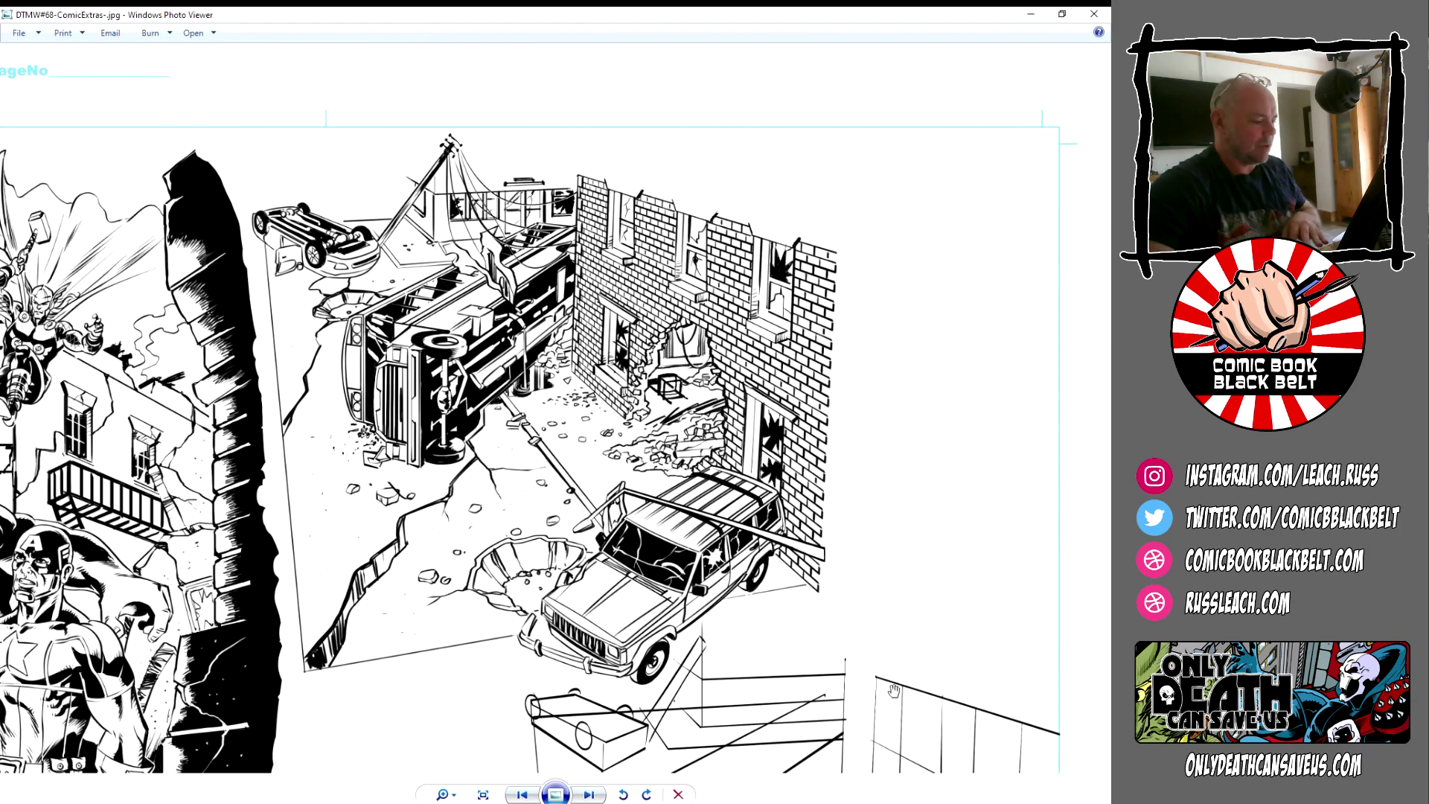
# - Compare the basic-shape construction sketch of the street with the finished inked version above it
pyautogui.moveTo(893, 689)
pyautogui.mouseDown()
pyautogui.moveTo(916, 230)
pyautogui.moveTo(888, 257)
pyautogui.moveTo(997, 692)
pyautogui.moveTo(904, 476)
pyautogui.moveTo(889, 254)
pyautogui.mouseUp()
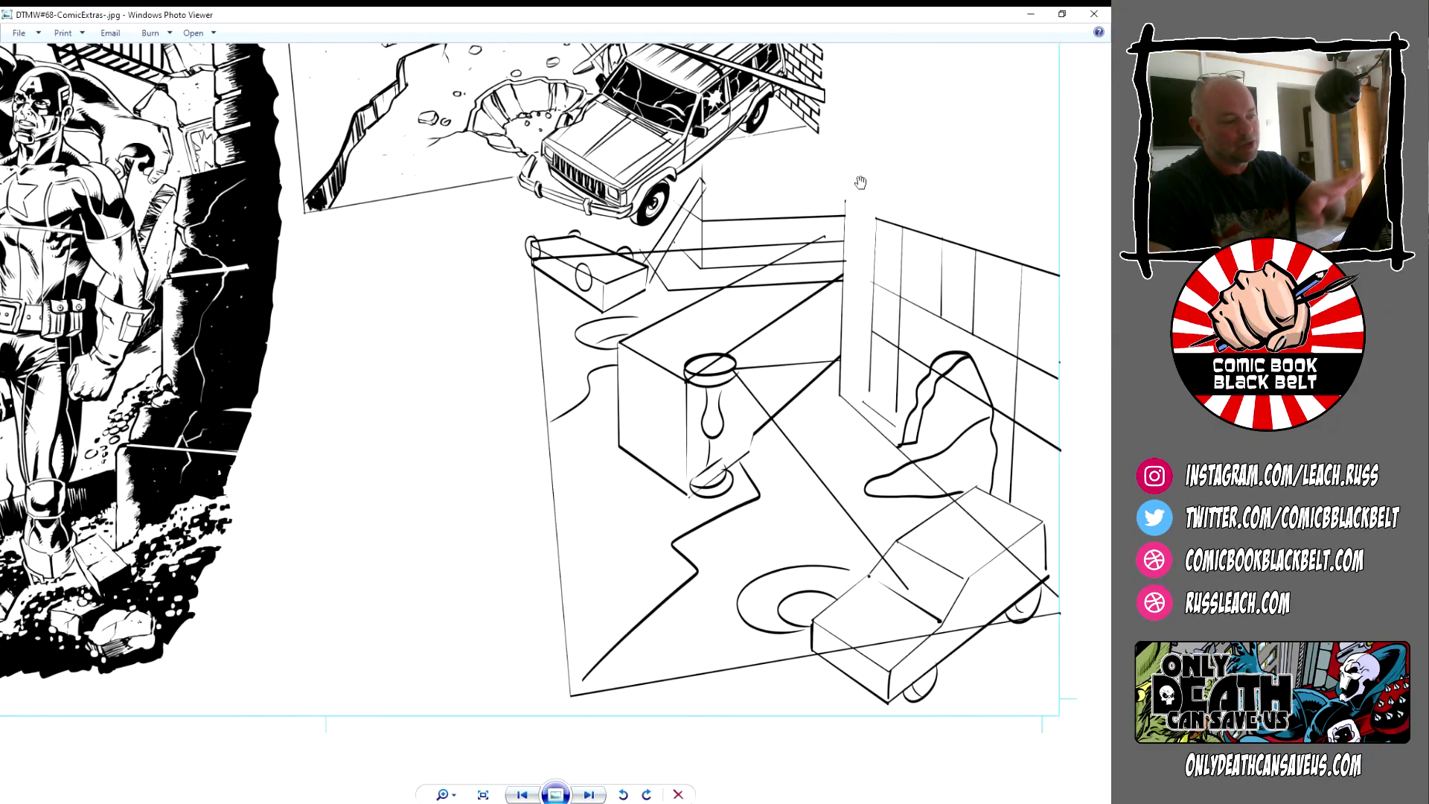
pyautogui.moveTo(856, 183)
pyautogui.mouseDown()
pyautogui.moveTo(848, 510)
pyautogui.moveTo(799, 146)
pyautogui.mouseUp()
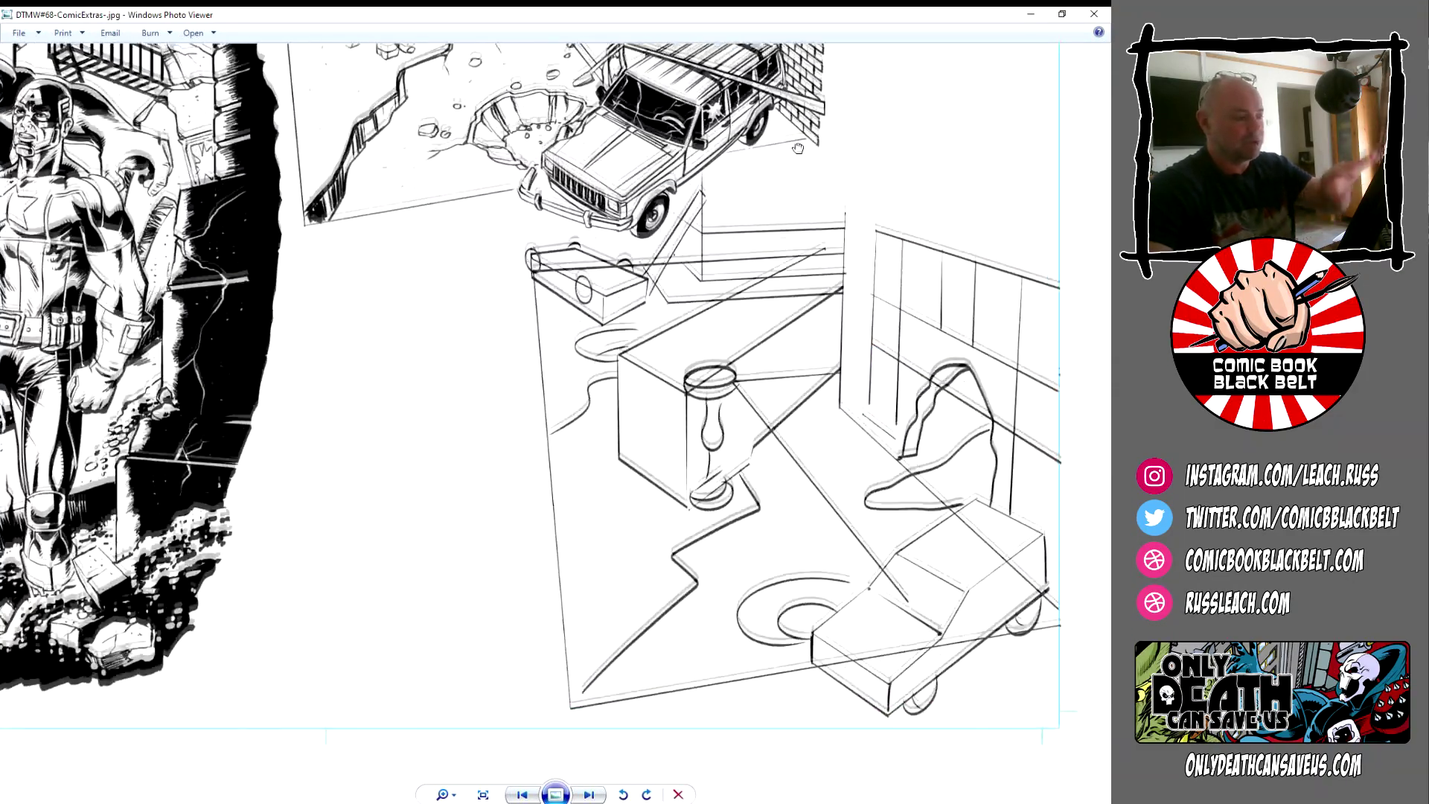
pyautogui.moveTo(812, 235); pyautogui.dragTo(789, 143)
pyautogui.moveTo(838, 267); pyautogui.dragTo(821, 612)
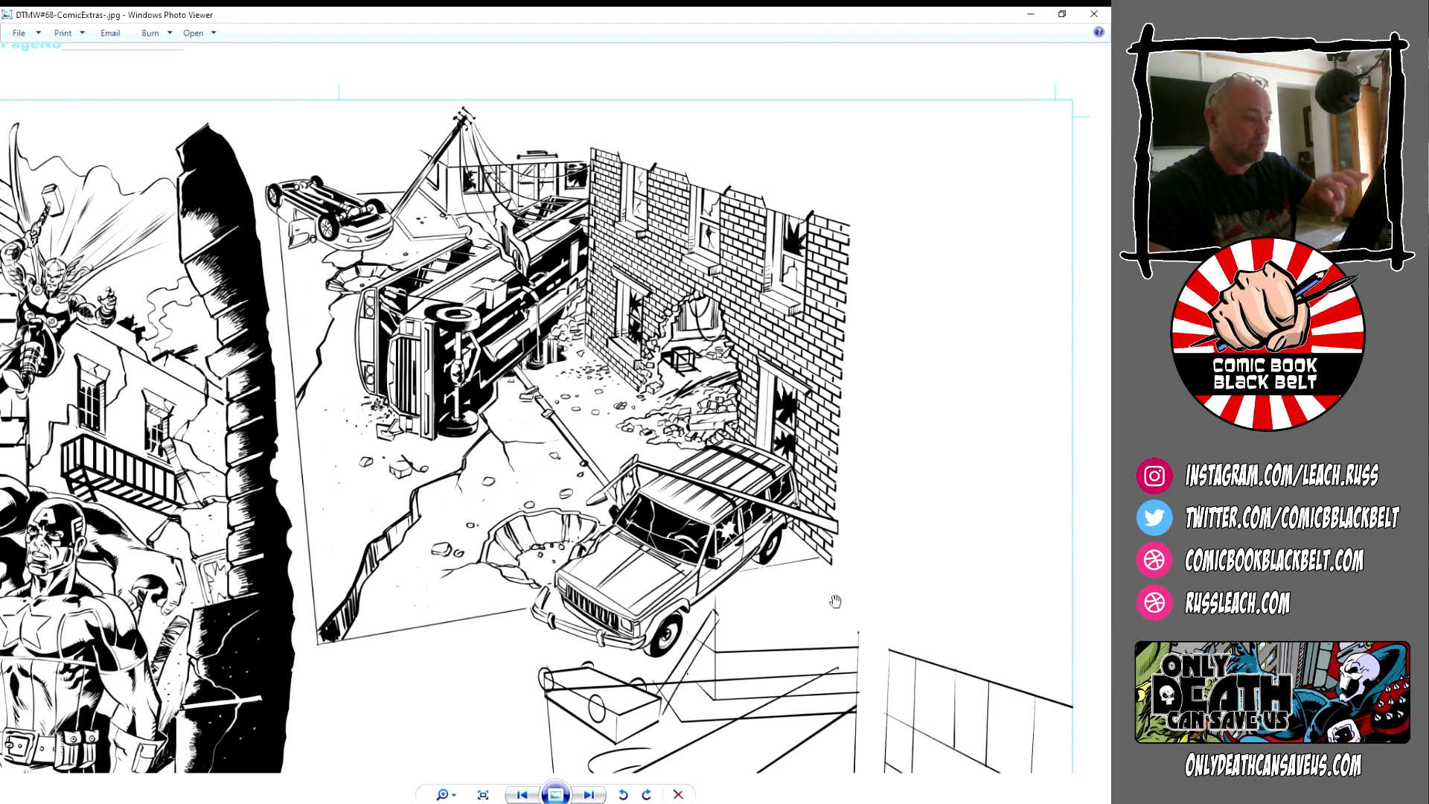
# - Examine how the box and cylinder construction matches the inked jeep, overturned truck and brick wall, and view the whole page
pyautogui.moveTo(835, 654); pyautogui.dragTo(765, 277)
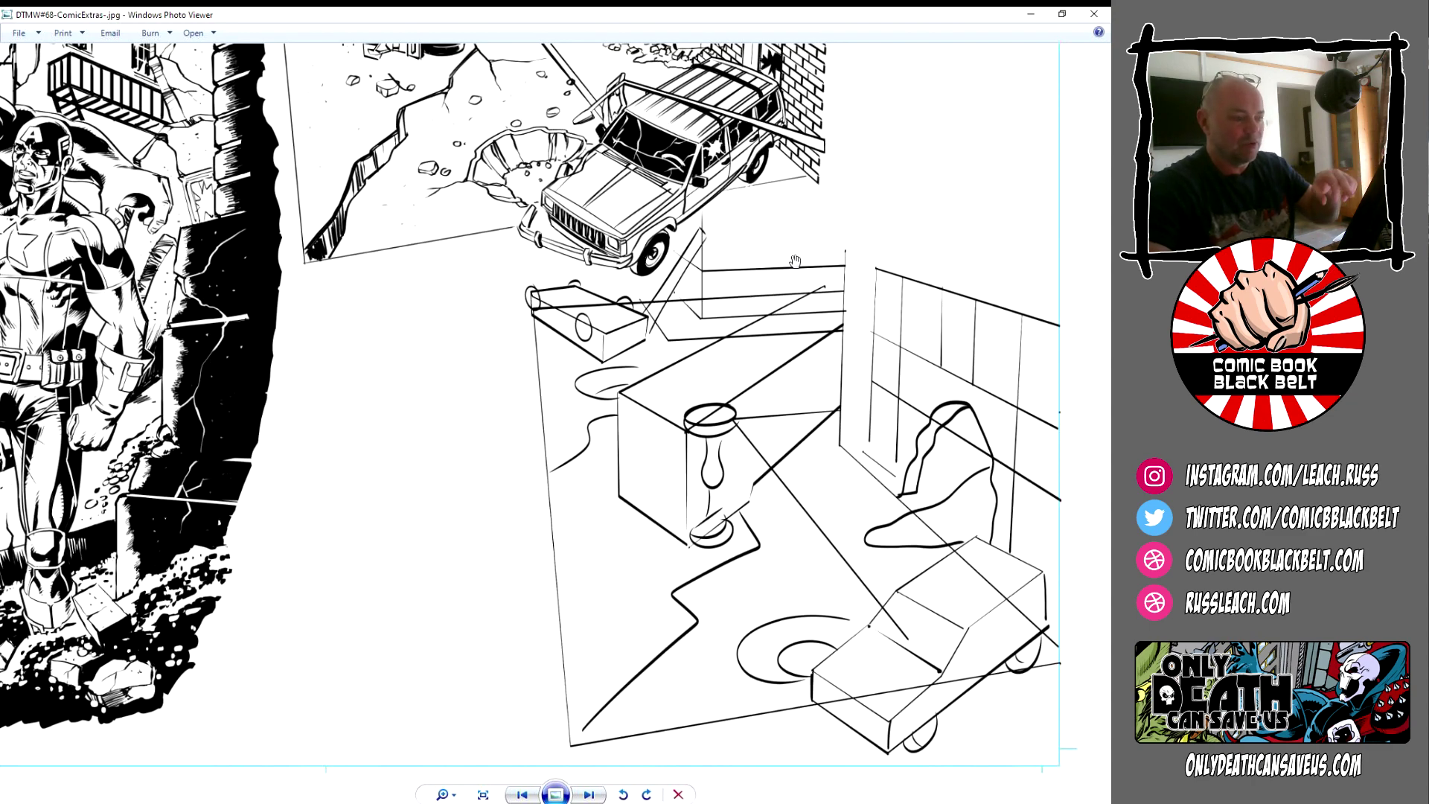
pyautogui.moveTo(795, 261)
pyautogui.mouseDown()
pyautogui.moveTo(804, 536)
pyautogui.moveTo(768, 293)
pyautogui.mouseUp()
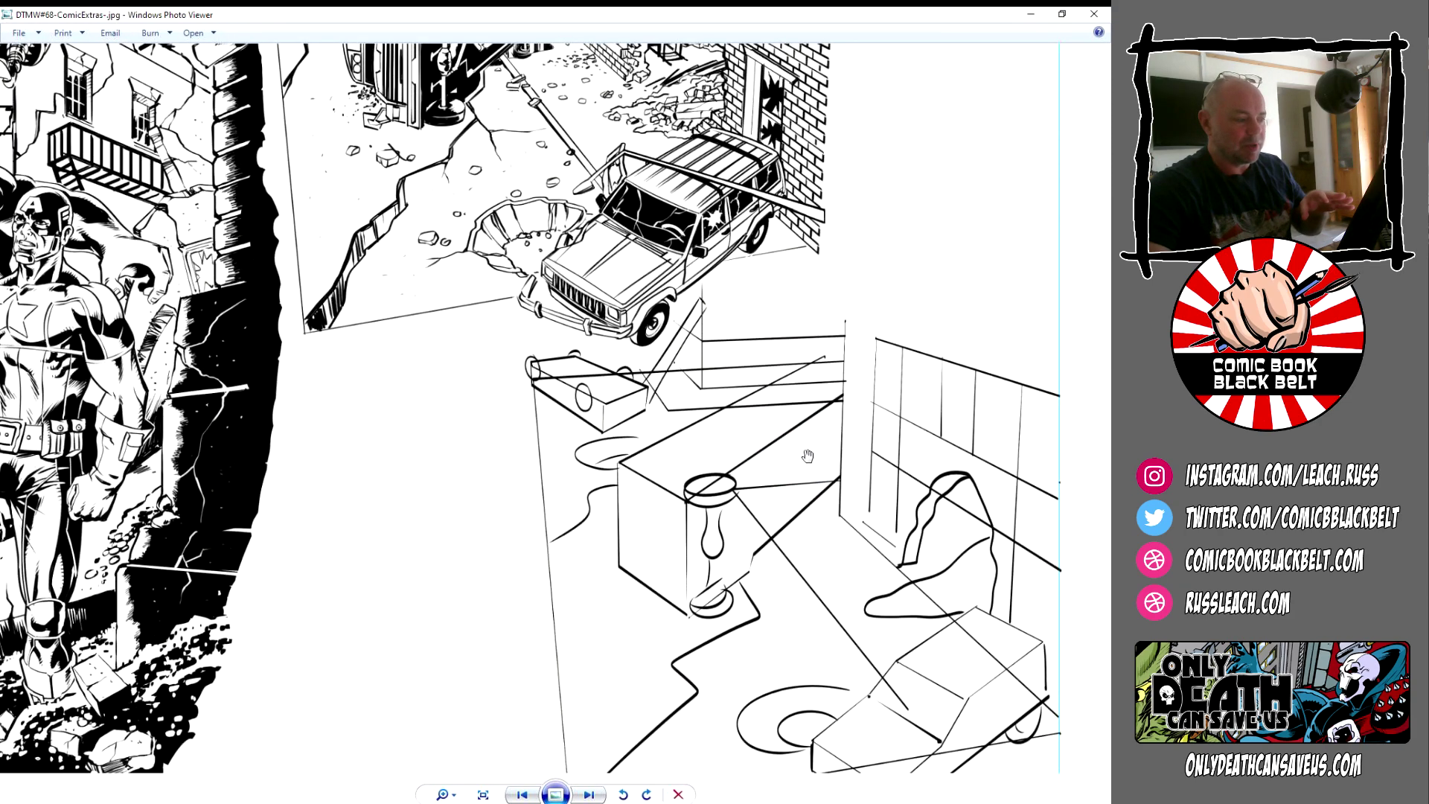
pyautogui.moveTo(807, 456); pyautogui.dragTo(819, 574)
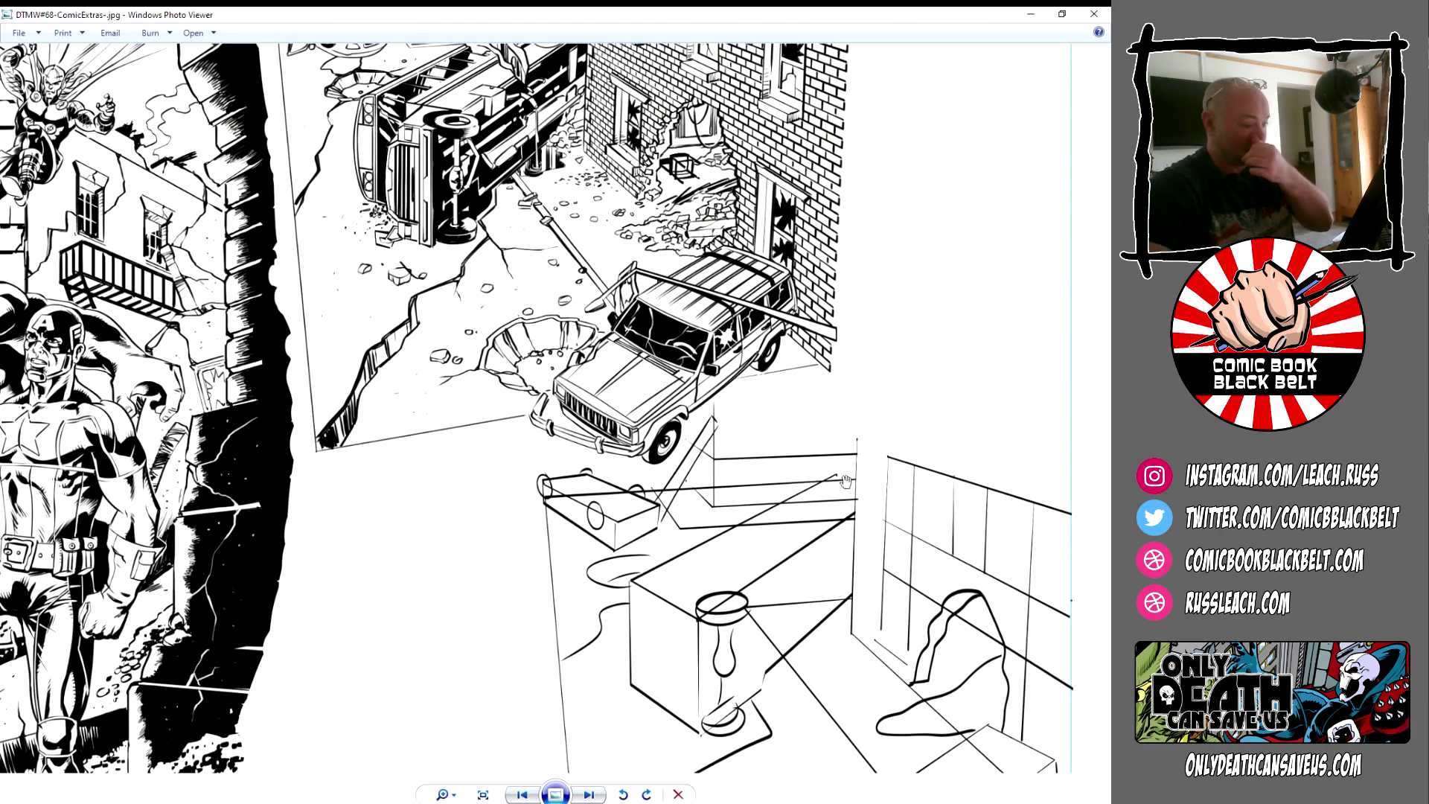
pyautogui.moveTo(873, 439)
pyautogui.mouseDown()
pyautogui.moveTo(830, 250)
pyautogui.moveTo(823, 598)
pyautogui.moveTo(837, 648)
pyautogui.moveTo(773, 324)
pyautogui.mouseUp()
pyautogui.scroll(-5, 774, 324)
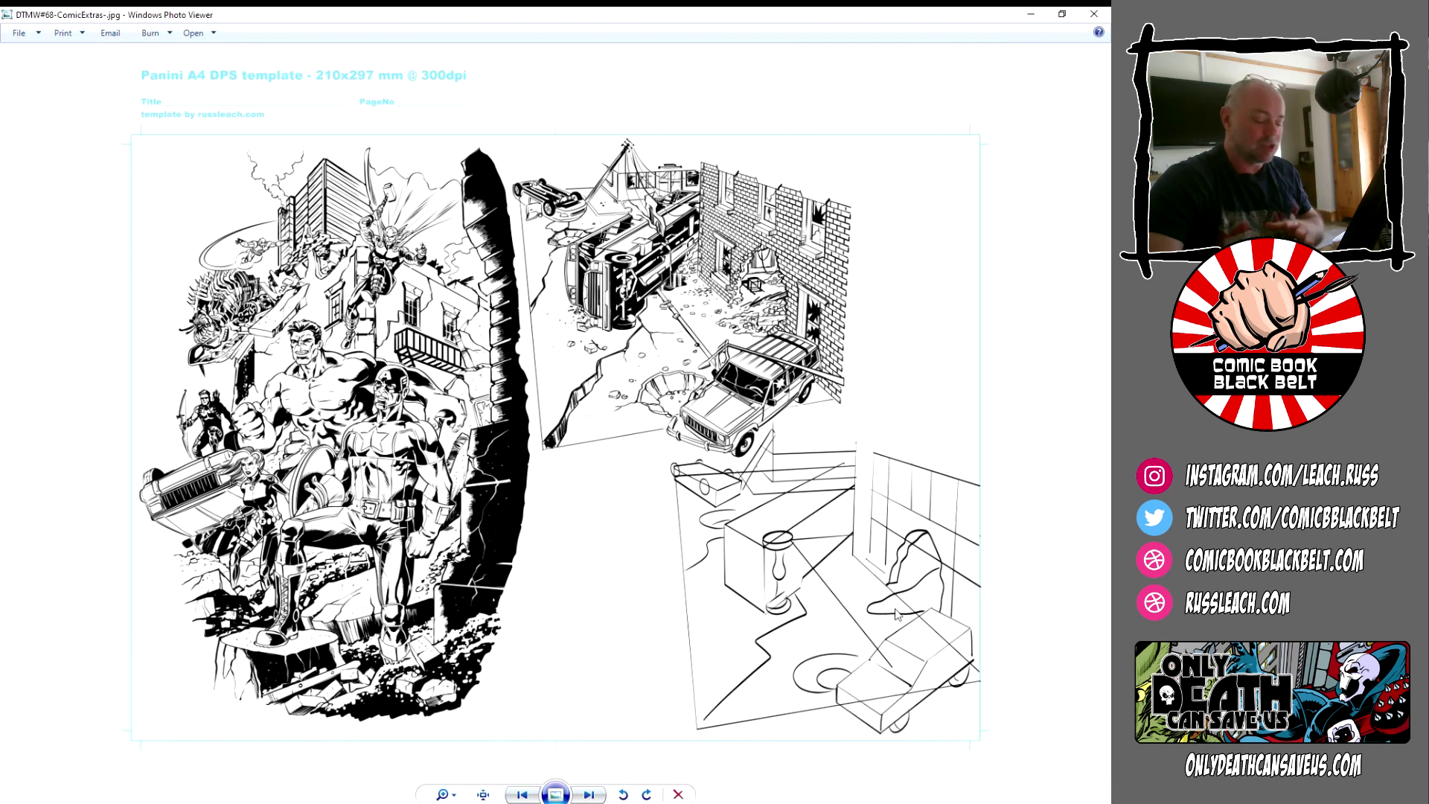
# - Switch to the Marvel drawing book in Adobe Acrobat Reader and look over the Chapter Three title page and perspective introduction
pyautogui.hotkey('alt', 'Tab')
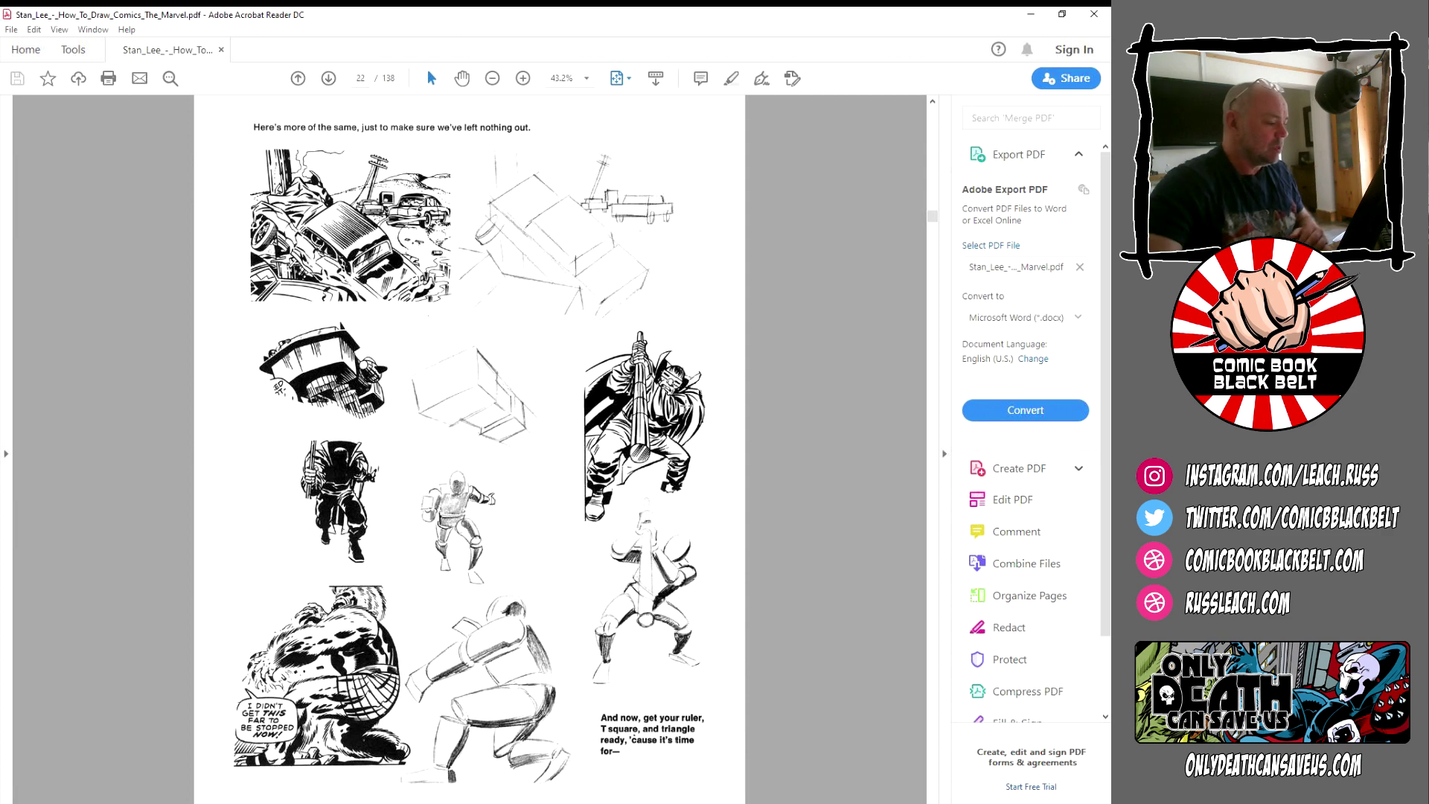
pyautogui.scroll(-1, 682, 413)
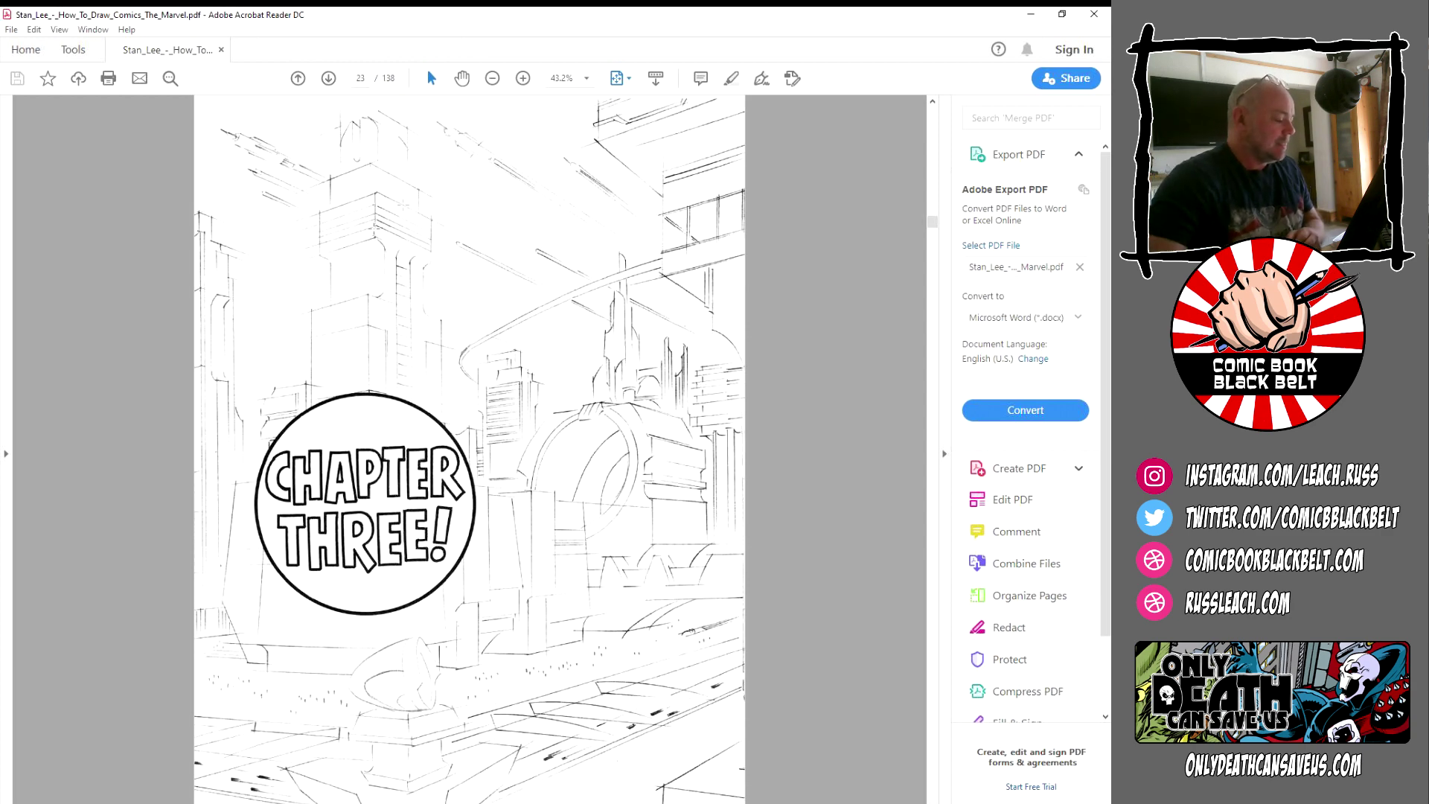
pyautogui.scroll(-1, 517, 392)
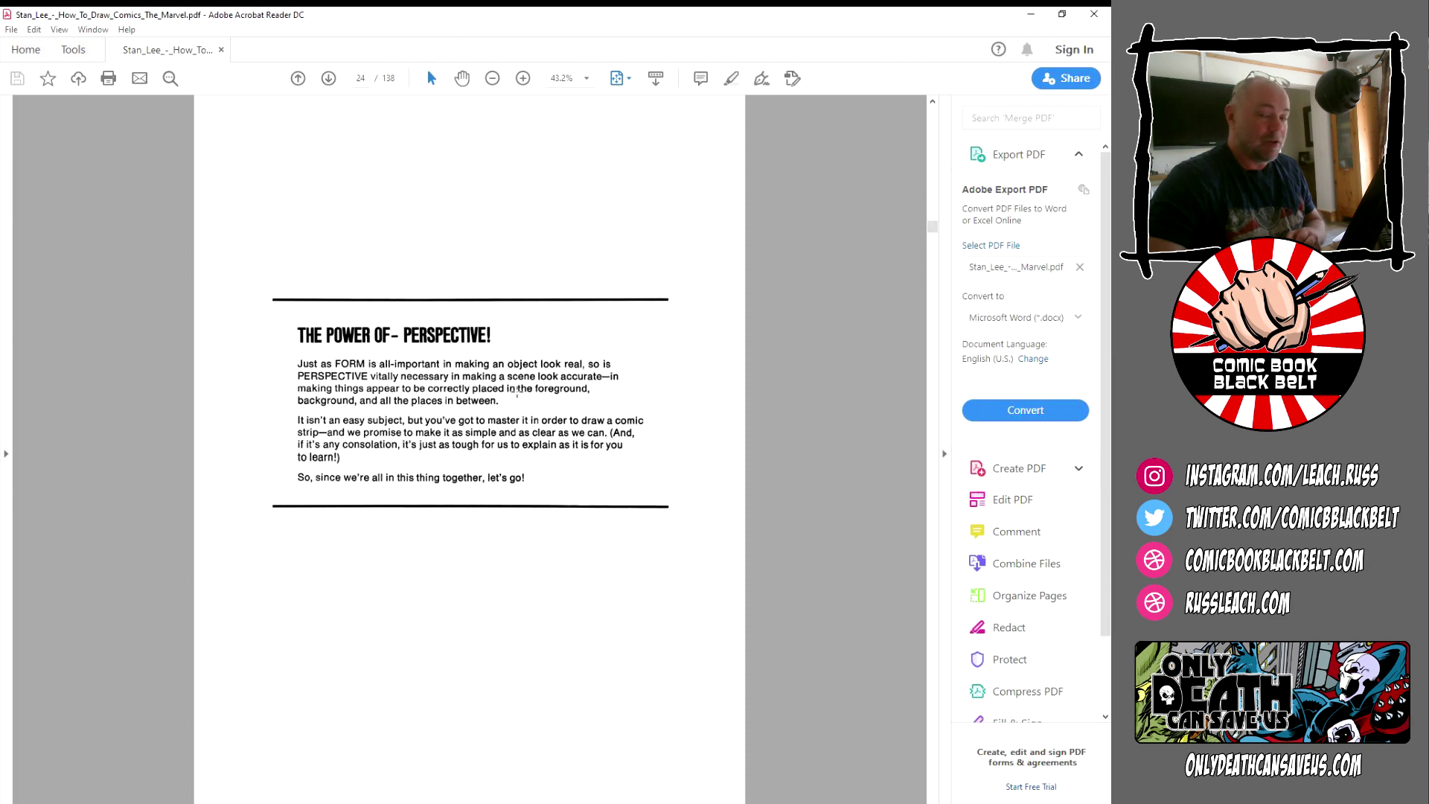
pyautogui.scroll(1, 517, 391)
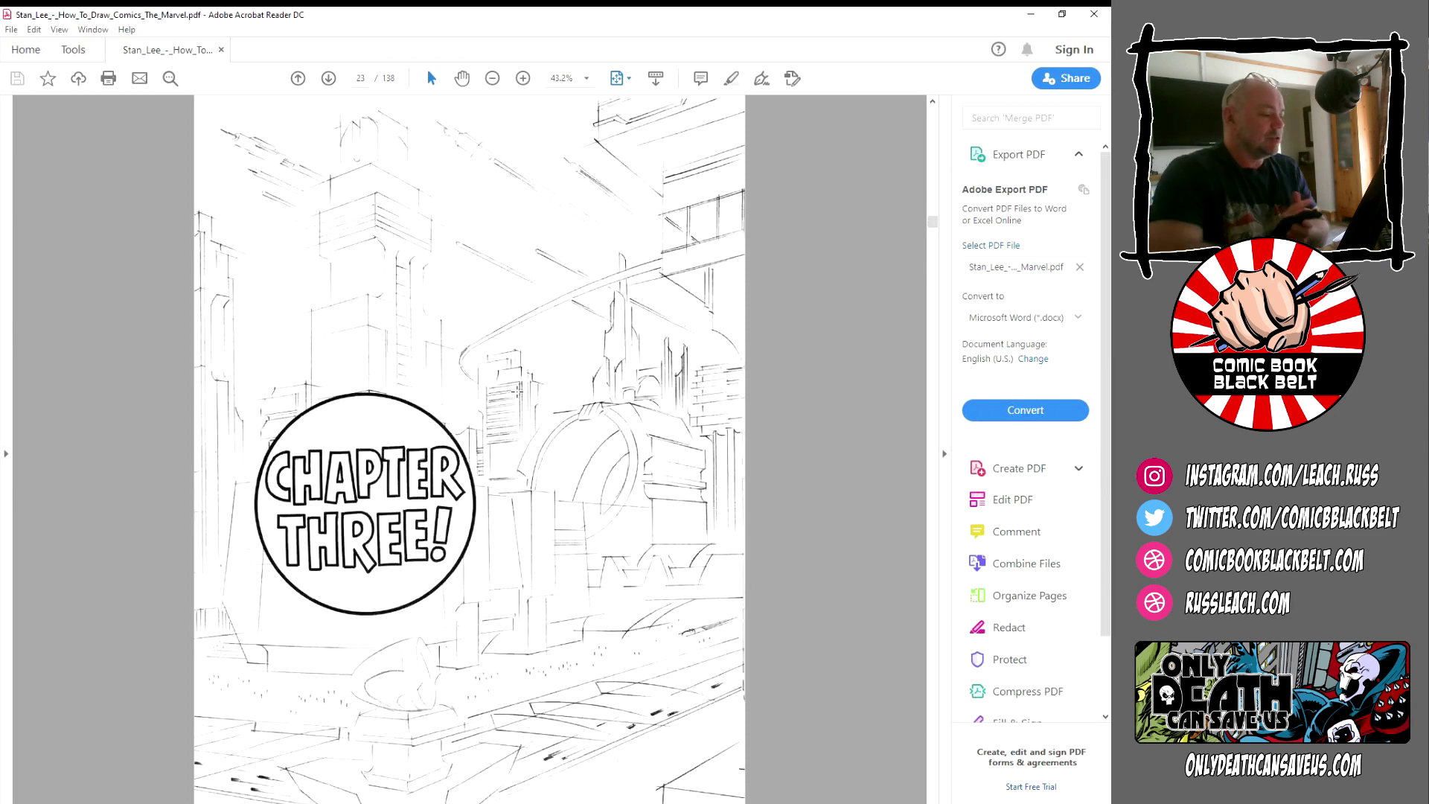